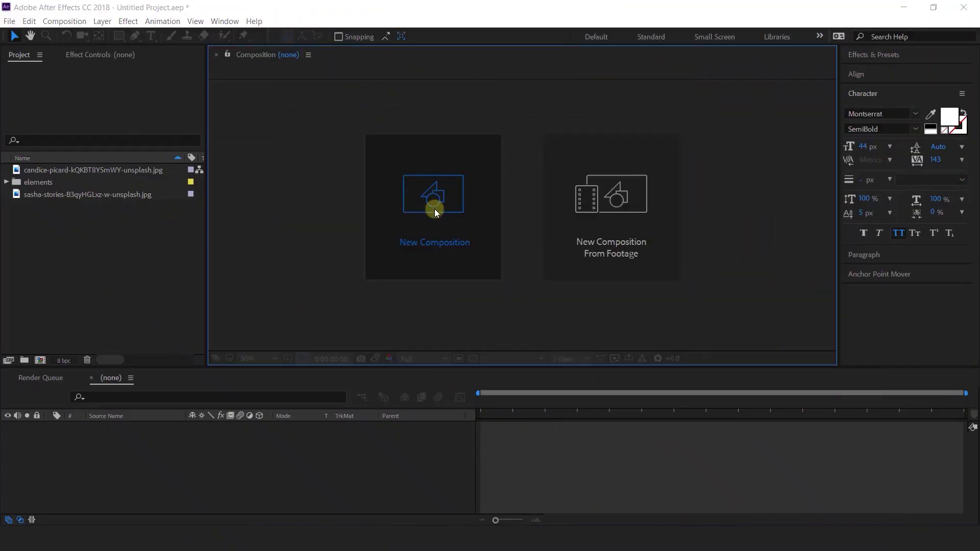
Step: Create a 1920 × 1080, 29.97 fps, 30-second composition named "final comp"
{"action": "left_click_drag", "start_coordinate": [550, 113], "coordinate": [475, 64]}
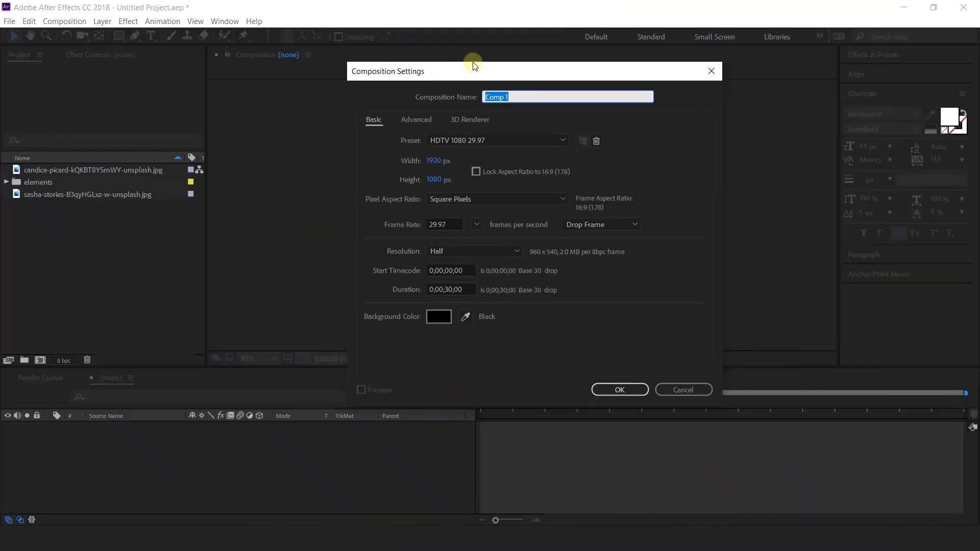
{"action": "type", "text": "final c"}
{"action": "left_click", "coordinate": [619, 388]}
Step: Create a composition named "image placeholder 1" at 1920 × 1080 and 30 seconds long
{"action": "left_click", "coordinate": [40, 360]}
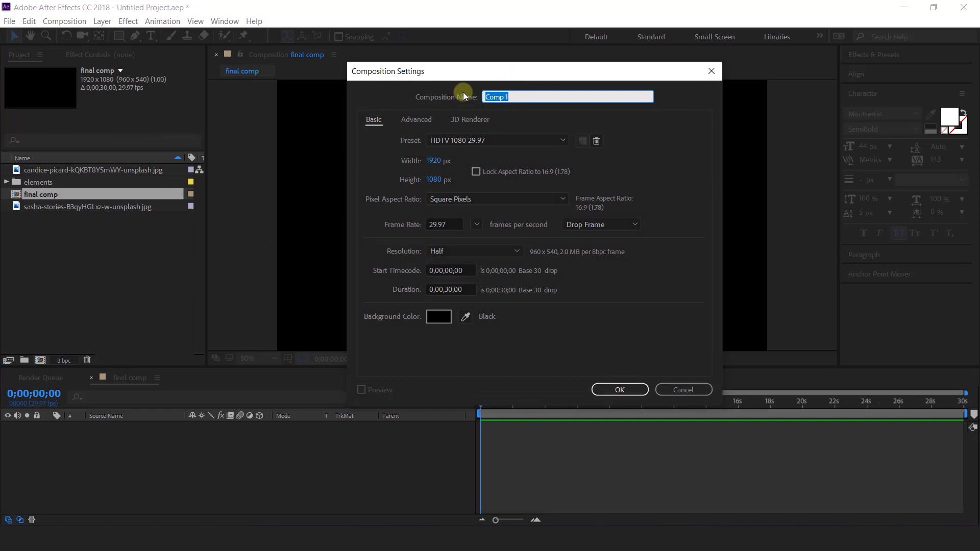
{"action": "type", "text": "image placeholder"}
{"action": "left_click", "coordinate": [620, 390]}
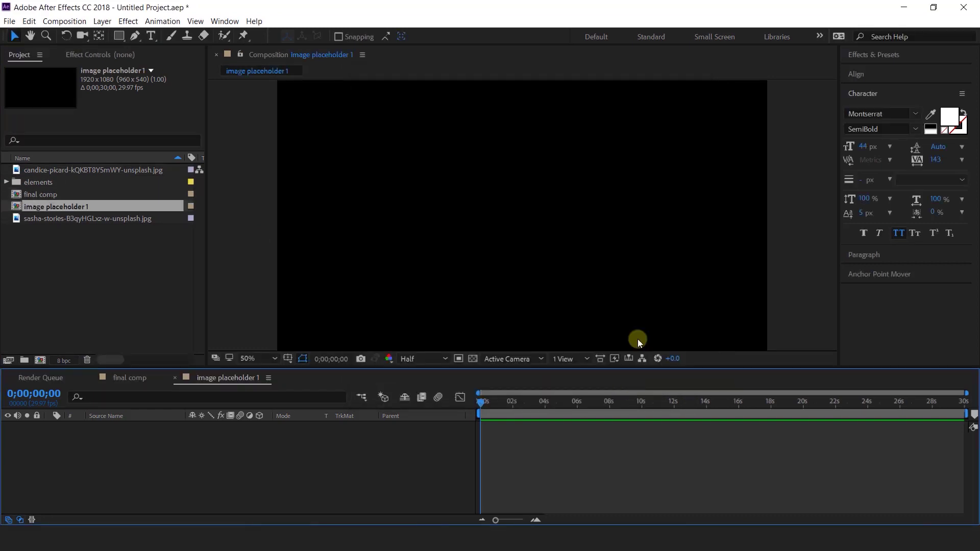
Step: Place the kQKBT8Y5mWY Unsplash portrait in image placeholder 1, scale it down to just cover the frame, and close that composition
{"action": "left_click_drag", "start_coordinate": [16, 170], "coordinate": [273, 406]}
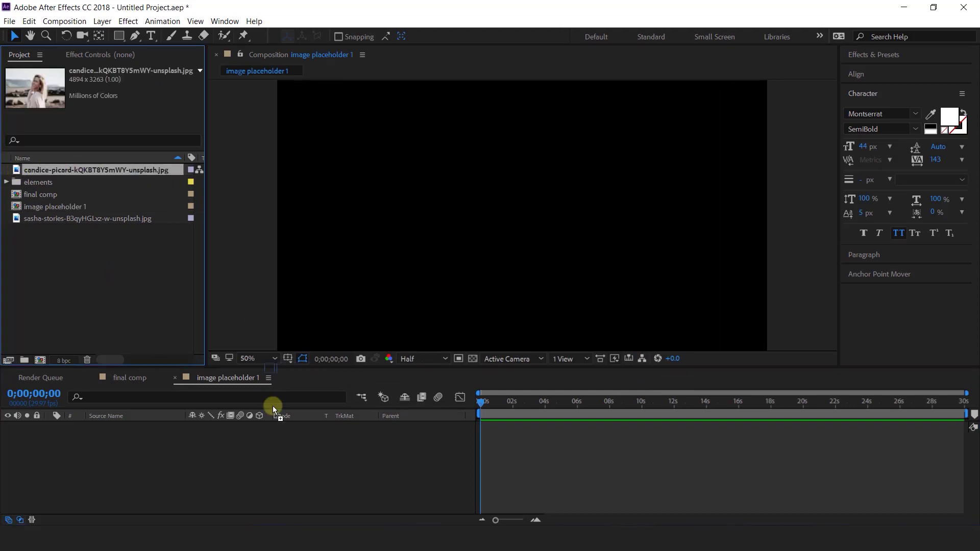
{"action": "left_click_drag", "start_coordinate": [251, 445], "coordinate": [253, 445]}
{"action": "key", "text": "comma"}
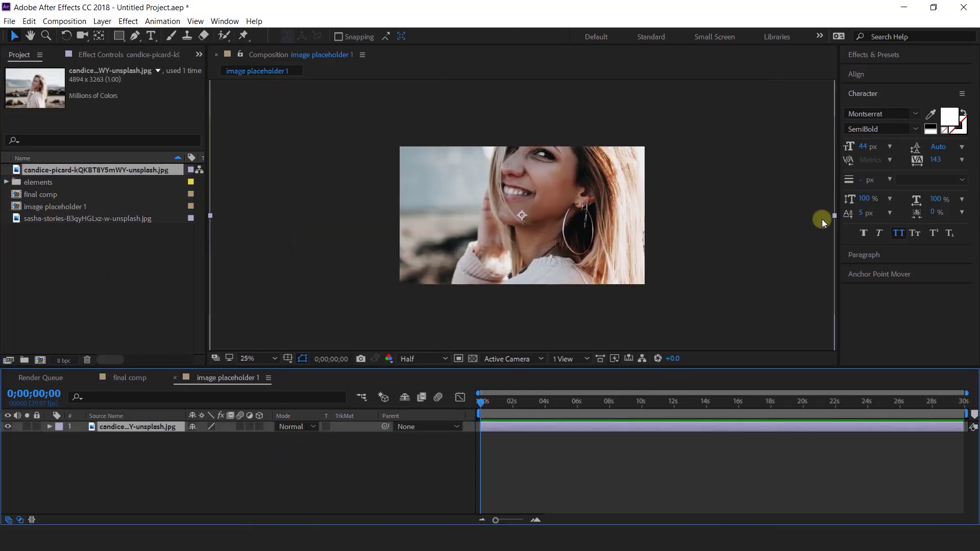
{"action": "left_click_drag", "start_coordinate": [834, 215], "coordinate": [648, 229]}
{"action": "left_click", "coordinate": [348, 463]}
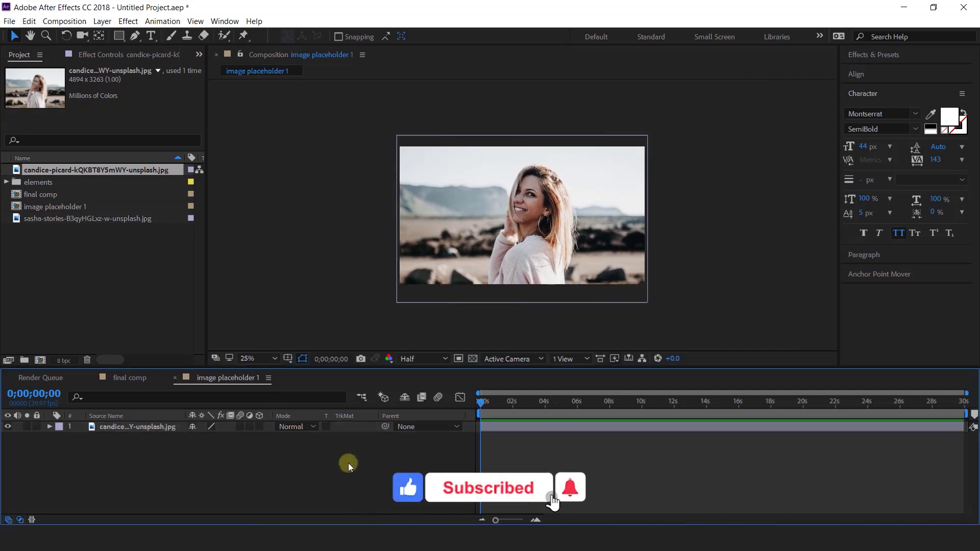
{"action": "left_click", "coordinate": [175, 377]}
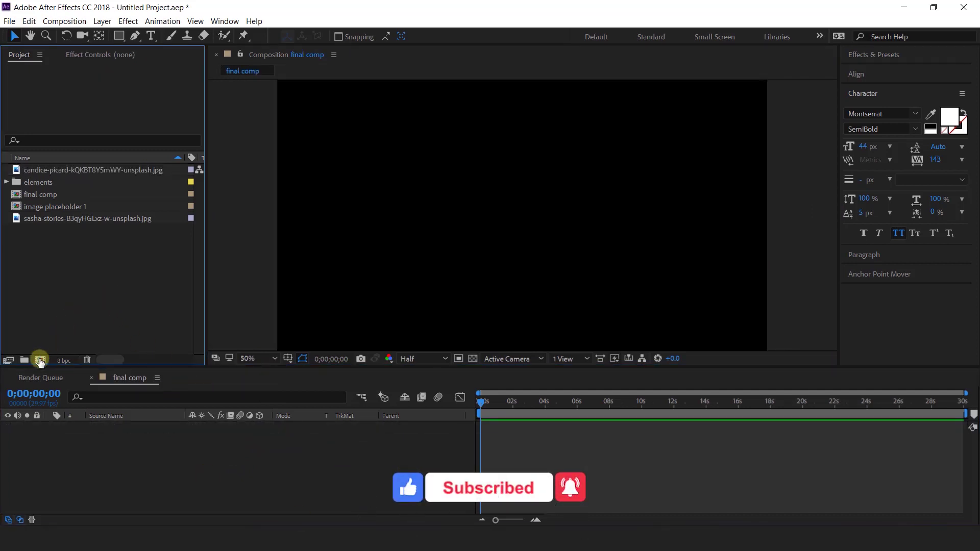
Step: Create a composition named "ink matte" at 1920 × 1080 and 30 seconds long
{"action": "left_click", "coordinate": [40, 361]}
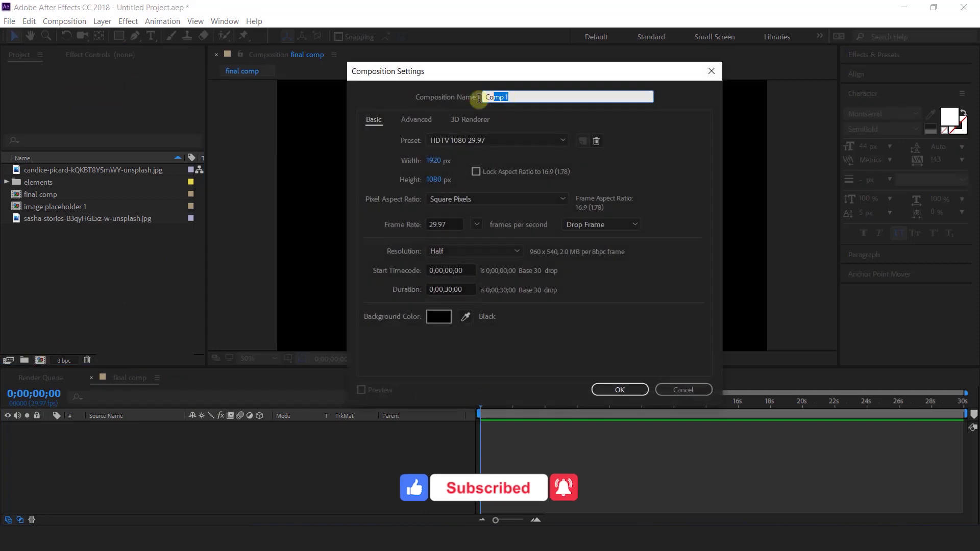
{"action": "key", "text": "Return"}
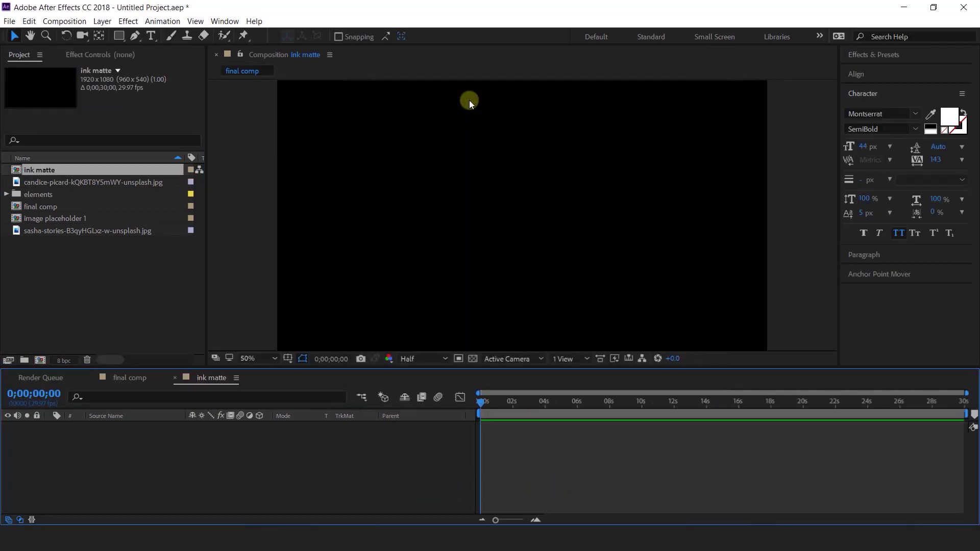
{"action": "left_click", "coordinate": [164, 274]}
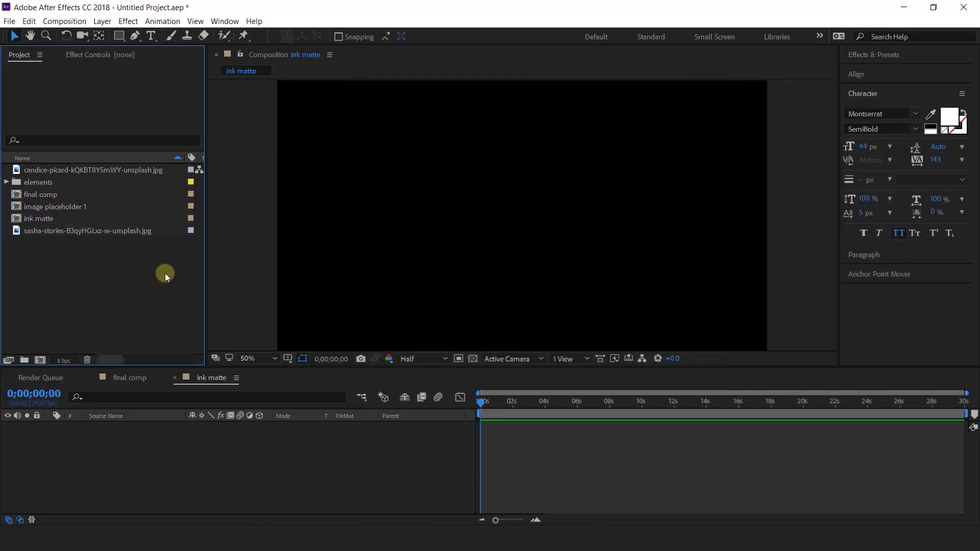
Step: Add Trans IN 01 n.mov from the elements folder to the ink matte composition and scrub through its opening seconds
{"action": "left_click", "coordinate": [6, 183]}
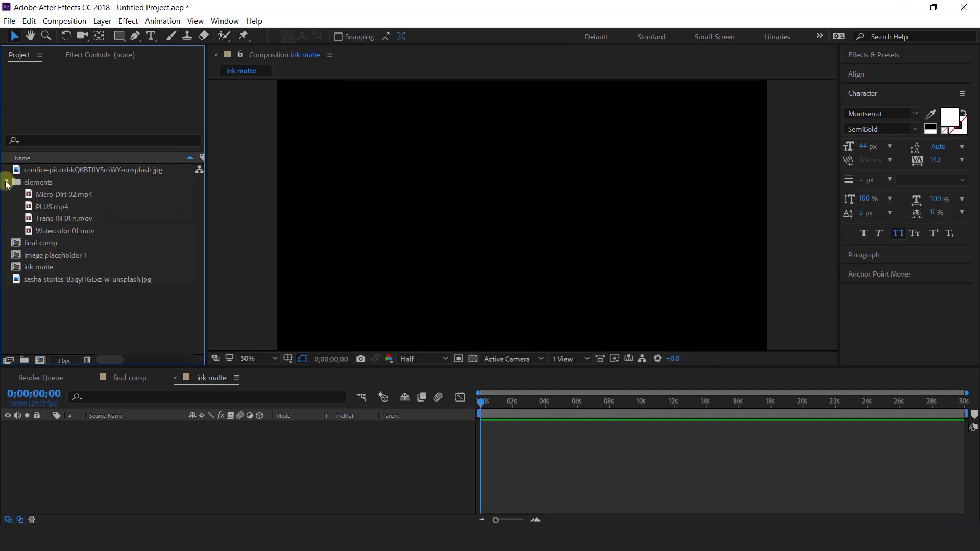
{"action": "left_click", "coordinate": [62, 219]}
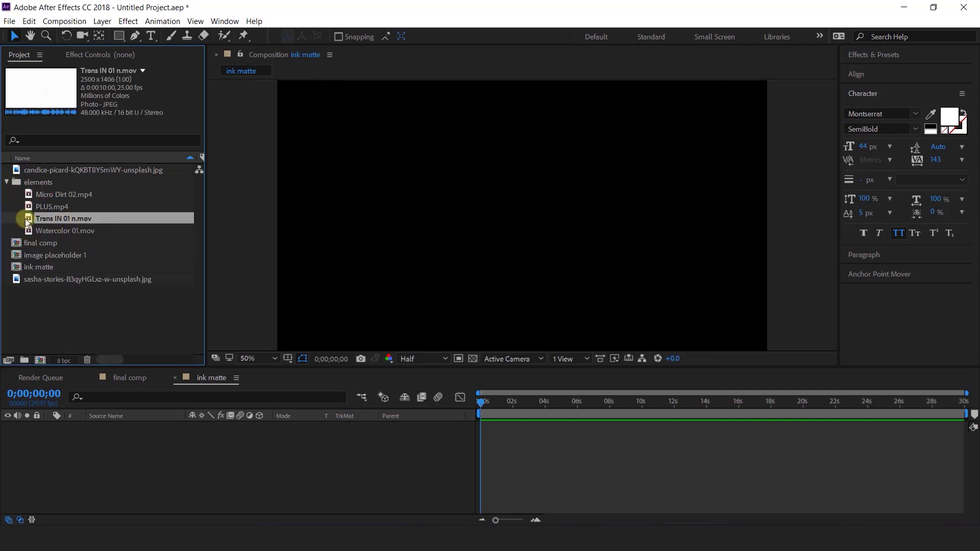
{"action": "mouse_move", "coordinate": [79, 218]}
{"action": "left_mouse_down"}
{"action": "mouse_move", "coordinate": [213, 442]}
{"action": "mouse_move", "coordinate": [329, 466]}
{"action": "left_mouse_up"}
{"action": "mouse_move", "coordinate": [484, 405]}
{"action": "left_mouse_down"}
{"action": "mouse_move", "coordinate": [543, 407]}
{"action": "mouse_move", "coordinate": [521, 409]}
{"action": "left_mouse_up"}
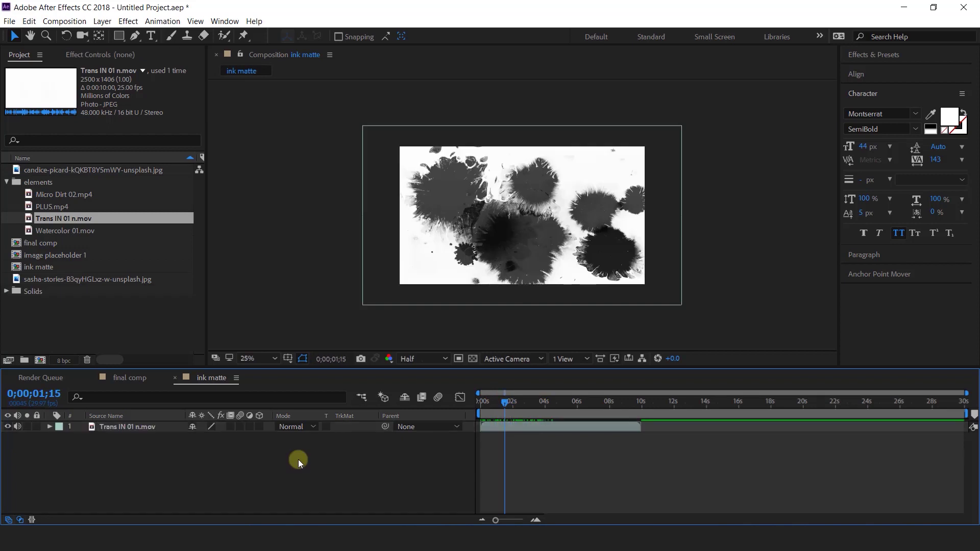
Step: Create a medium red solid in ink matte and place it beneath the Trans IN 01 n.mov layer
{"action": "right_click", "coordinate": [336, 456]}
{"action": "mouse_move", "coordinate": [377, 332]}
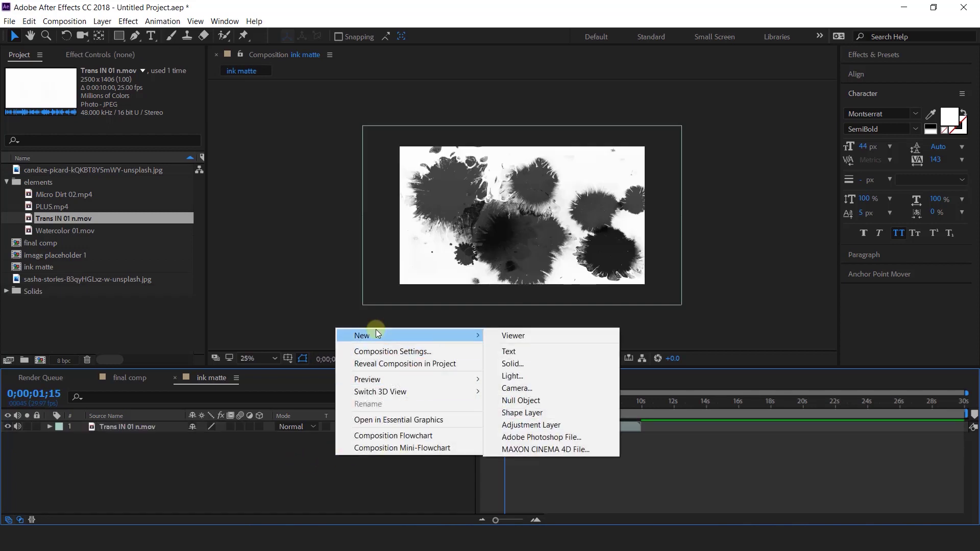
{"action": "left_click", "coordinate": [528, 363]}
{"action": "left_click", "coordinate": [547, 357]}
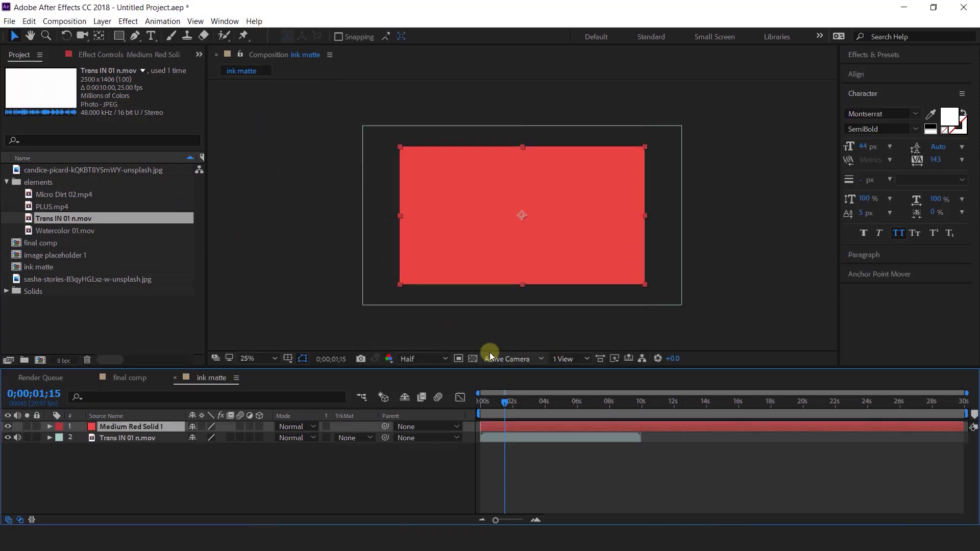
{"action": "left_click_drag", "start_coordinate": [159, 427], "coordinate": [159, 444]}
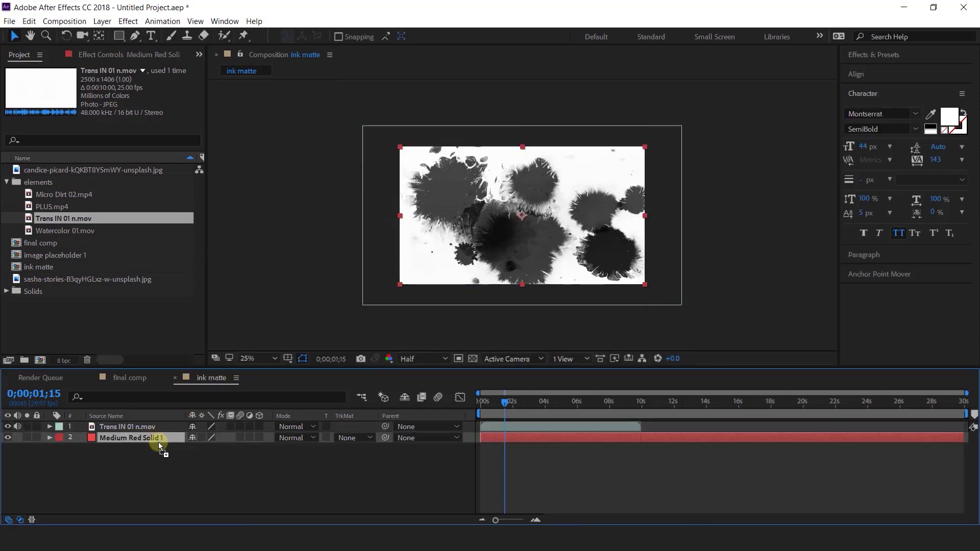
Step: Set the red solid's track matte to Luma Inverted Matte from Trans IN 01 n.mov, preview the reveal, and close ink matte
{"action": "left_click", "coordinate": [373, 439]}
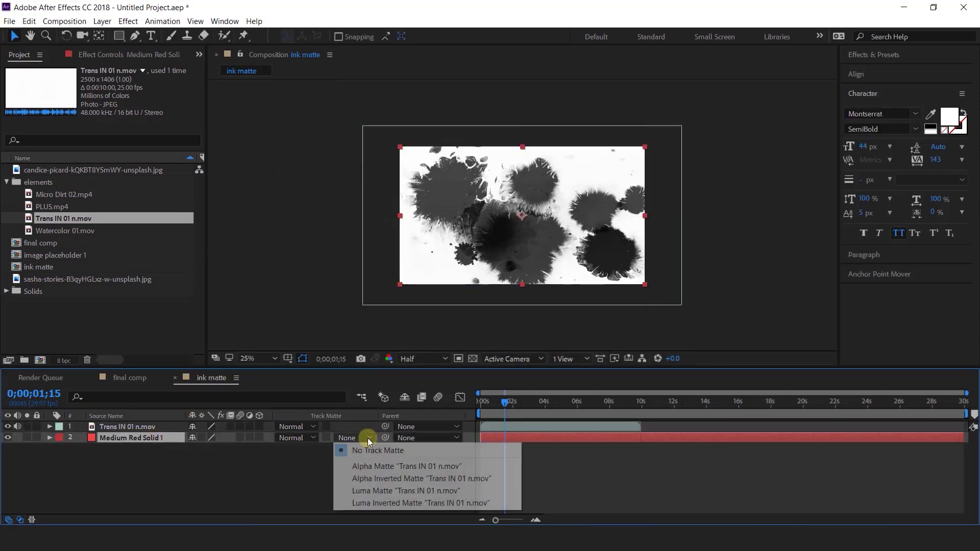
{"action": "left_click", "coordinate": [376, 504]}
{"action": "left_click_drag", "start_coordinate": [500, 411], "coordinate": [561, 412]}
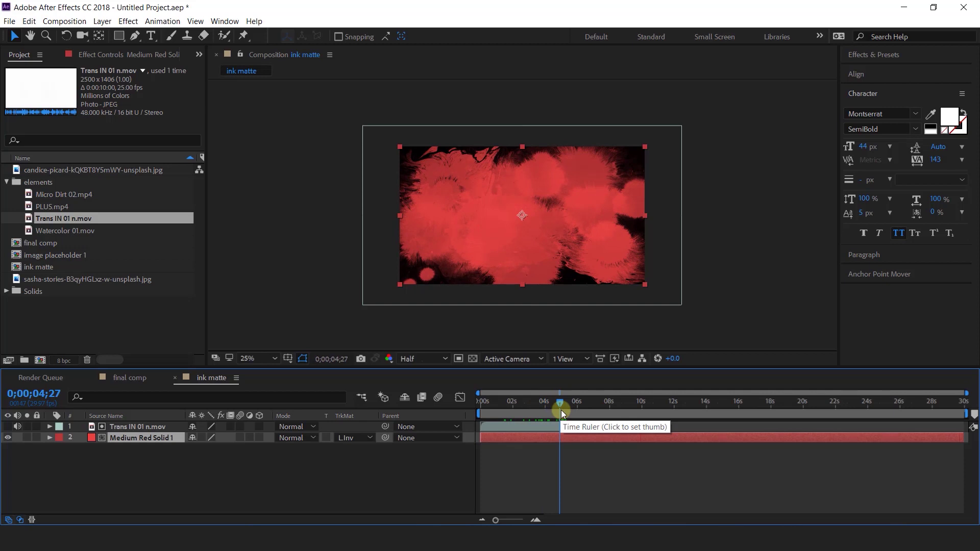
{"action": "left_click", "coordinate": [175, 377]}
{"action": "left_click", "coordinate": [118, 329]}
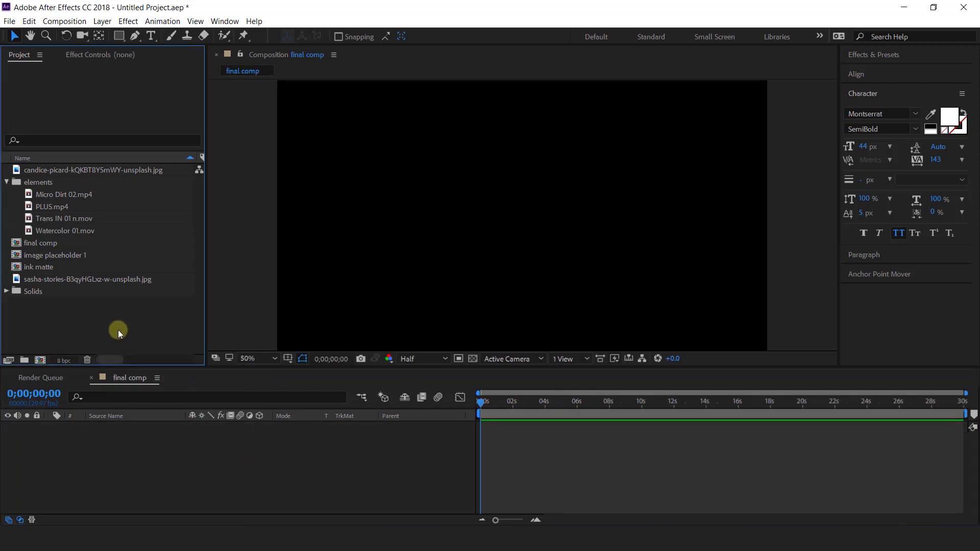
Step: Create a composition named "frame" at 1920 × 1080 and 30 seconds long
{"action": "left_click", "coordinate": [40, 360]}
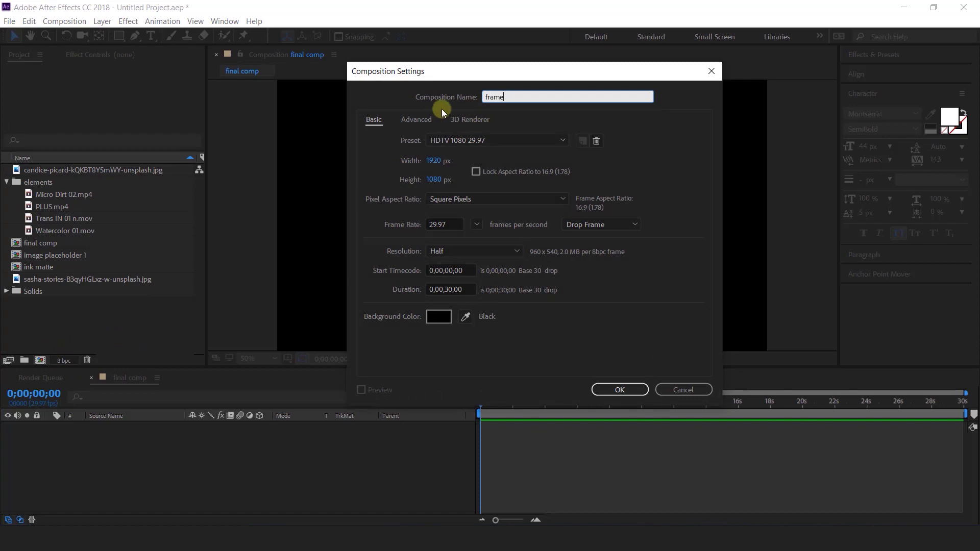
{"action": "key", "text": "Return"}
{"action": "key", "text": "comma"}
{"action": "key", "text": "comma"}
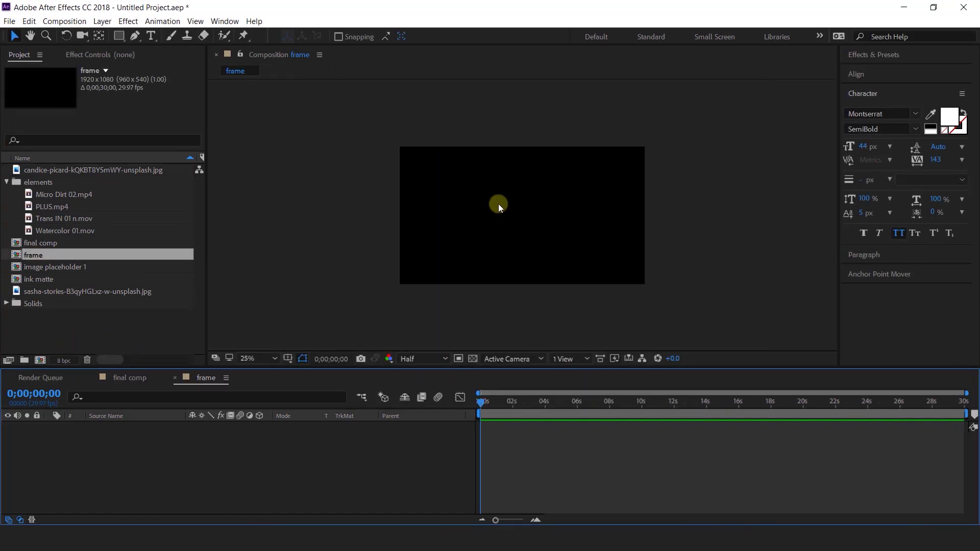
Step: Draw an unfilled rounded rectangle about 1484 × 718 px with a 13 px white stroke in the frame composition
{"action": "mouse_move", "coordinate": [120, 40]}
{"action": "left_mouse_down"}
{"action": "mouse_move", "coordinate": [145, 69]}
{"action": "mouse_move", "coordinate": [187, 51]}
{"action": "left_mouse_up"}
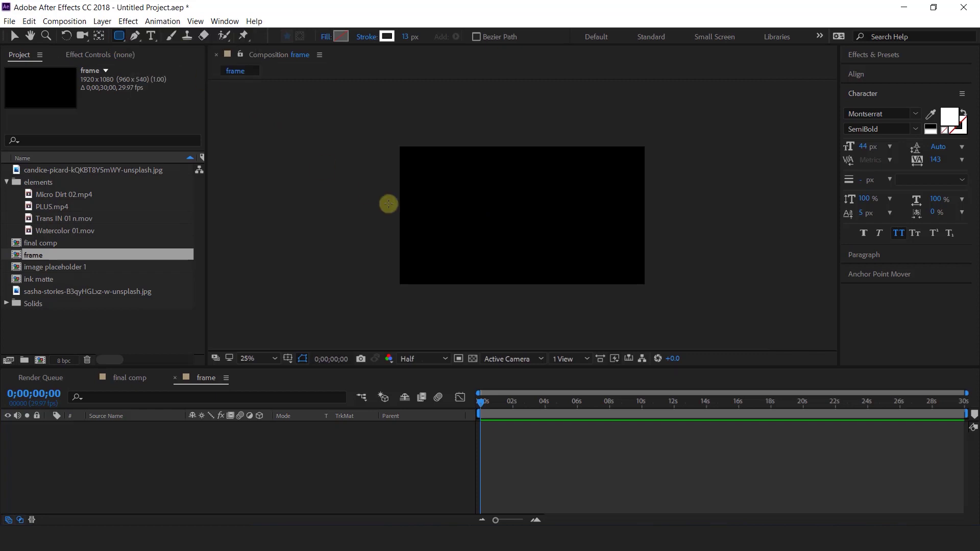
{"action": "key", "text": "period"}
{"action": "mouse_move", "coordinate": [333, 158]}
{"action": "left_mouse_down"}
{"action": "mouse_move", "coordinate": [560, 297]}
{"action": "mouse_move", "coordinate": [711, 333]}
{"action": "mouse_move", "coordinate": [712, 341]}
{"action": "left_mouse_up"}
{"action": "key", "text": "comma"}
{"action": "key", "text": "comma"}
{"action": "key", "text": "period"}
{"action": "key", "text": "period"}
{"action": "key", "text": "comma"}
Step: Centre the rectangle's anchor point on the shape and position the layer near the middle of the composition
{"action": "left_click", "coordinate": [879, 274]}
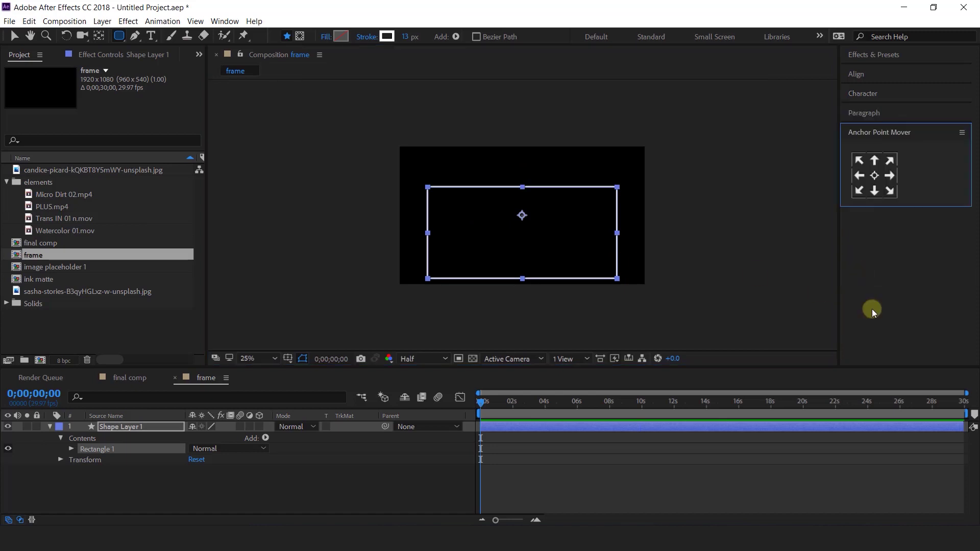
{"action": "left_click", "coordinate": [875, 175]}
{"action": "key", "text": "v"}
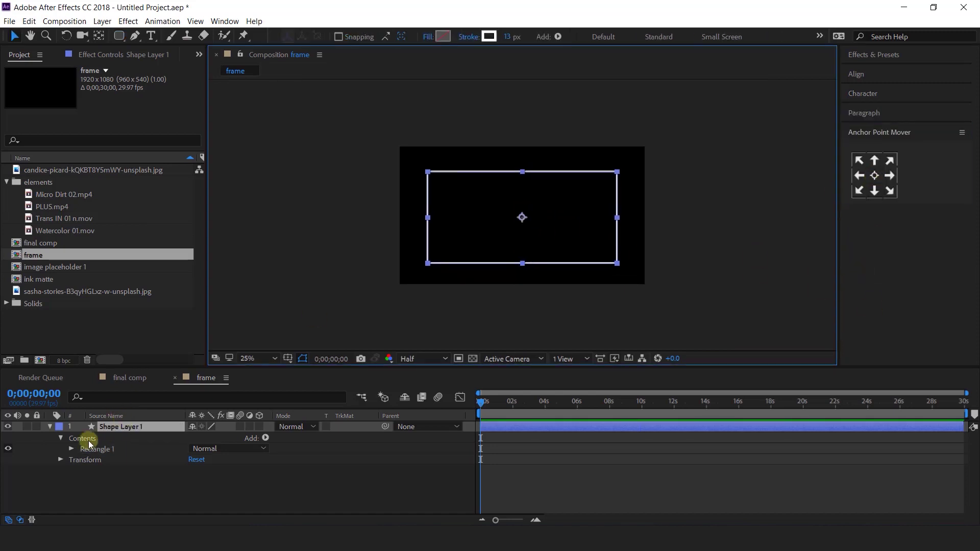
Step: Set the roundness of the rectangle path in Shape Layer 1 to 50
{"action": "left_click", "coordinate": [71, 449]}
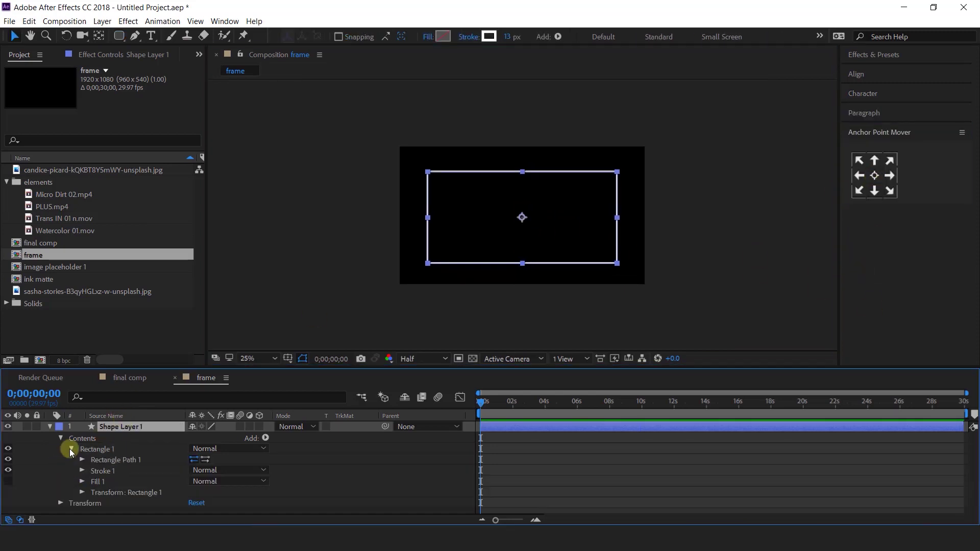
{"action": "left_click", "coordinate": [81, 460]}
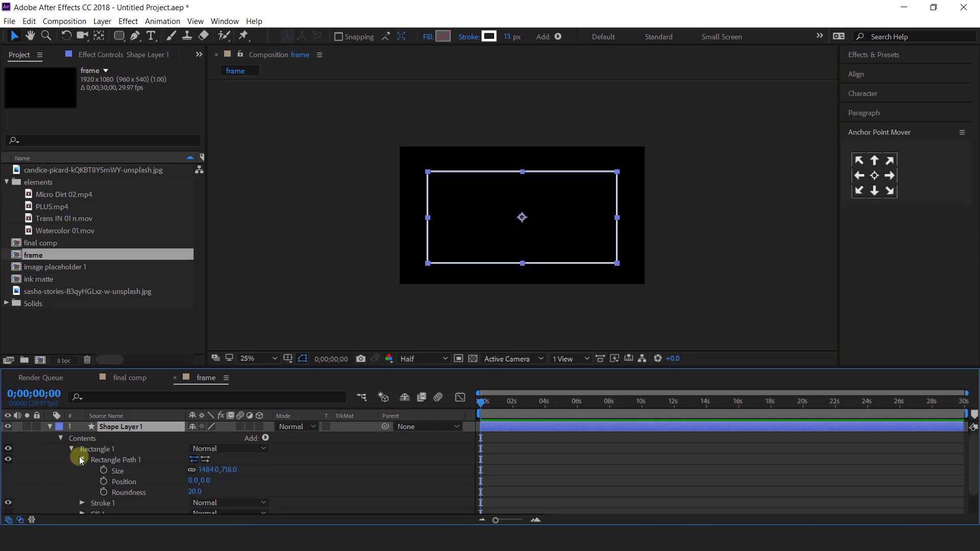
{"action": "left_click_drag", "start_coordinate": [196, 494], "coordinate": [218, 492]}
{"action": "left_click", "coordinate": [718, 259]}
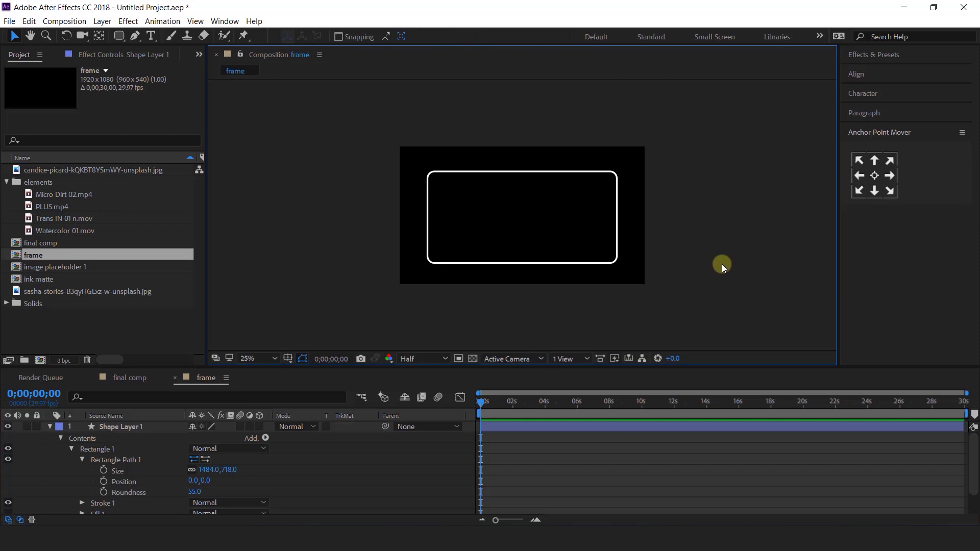
{"action": "left_click", "coordinate": [200, 494]}
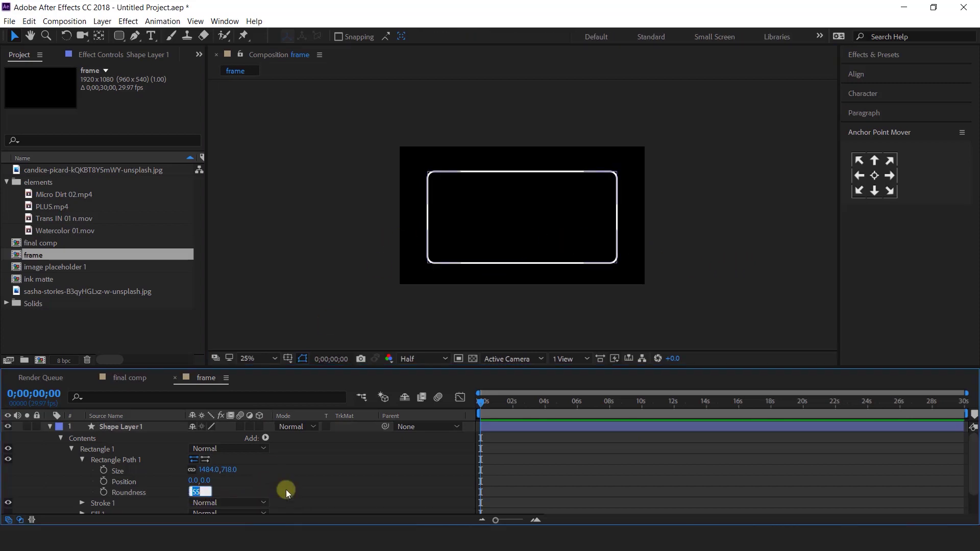
{"action": "type", "text": "50"}
{"action": "key", "text": "Return"}
{"action": "key", "text": "."}
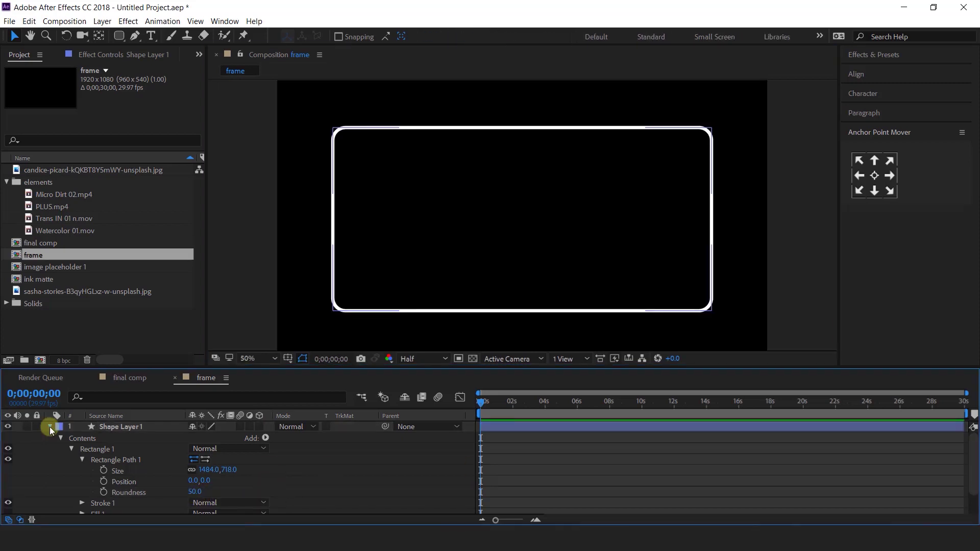
{"action": "left_click", "coordinate": [49, 427]}
Step: Give the rounded rectangle in Shape Layer 1 a solid colour fill
{"action": "left_click", "coordinate": [127, 427]}
{"action": "left_click", "coordinate": [443, 36]}
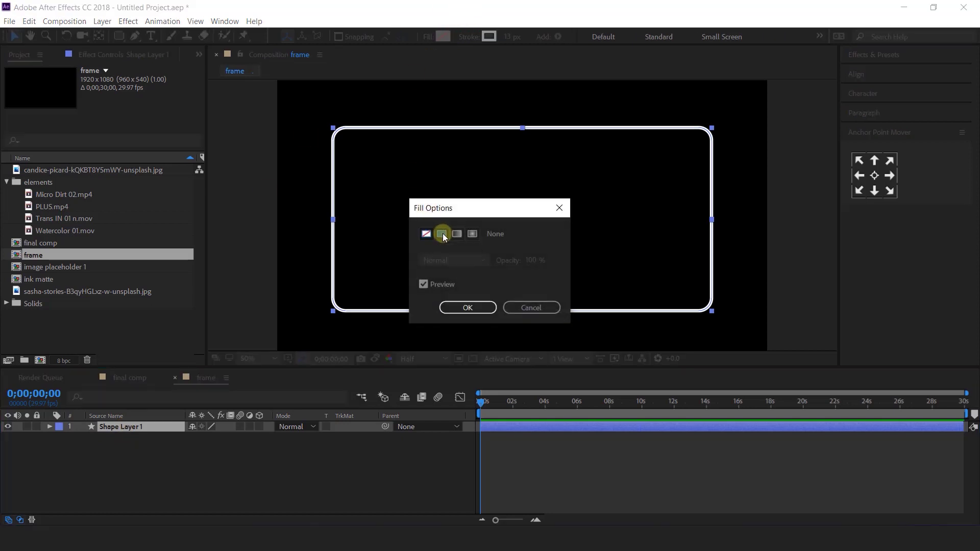
{"action": "left_click", "coordinate": [442, 234]}
{"action": "left_click", "coordinate": [467, 308]}
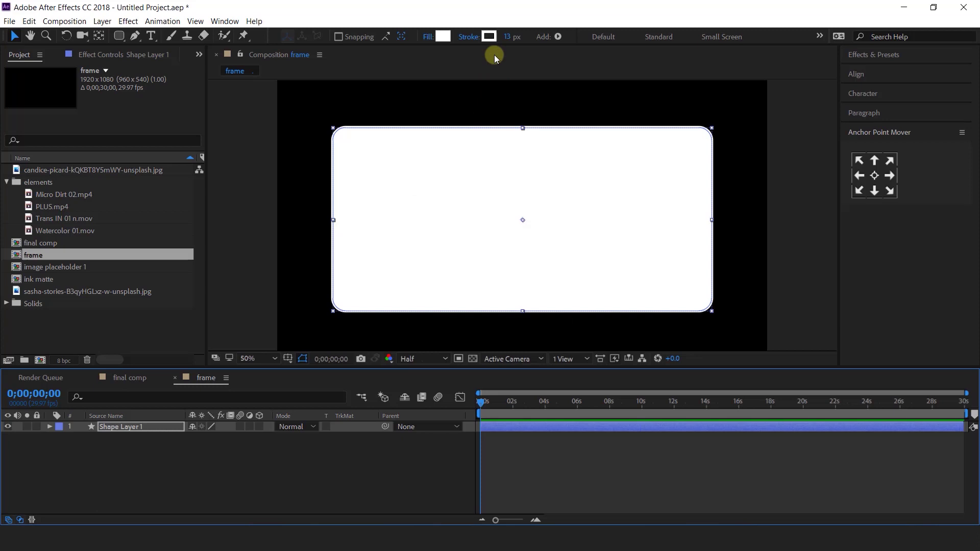
Step: Set the rounded rectangle's stroke to None and close the frame composition to return to final comp
{"action": "left_click", "coordinate": [468, 37]}
{"action": "left_click", "coordinate": [428, 234]}
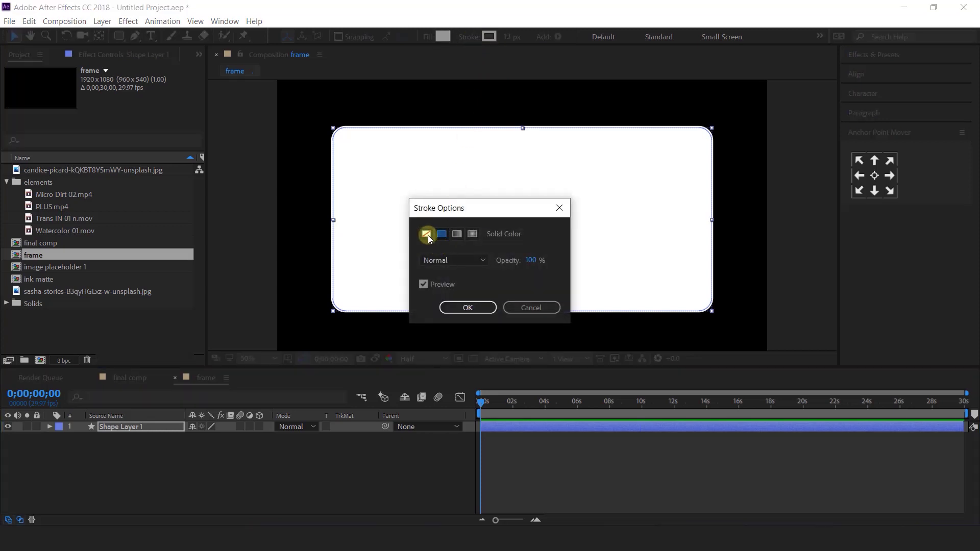
{"action": "left_click", "coordinate": [466, 306]}
{"action": "key", "text": "comma"}
{"action": "left_click", "coordinate": [209, 457]}
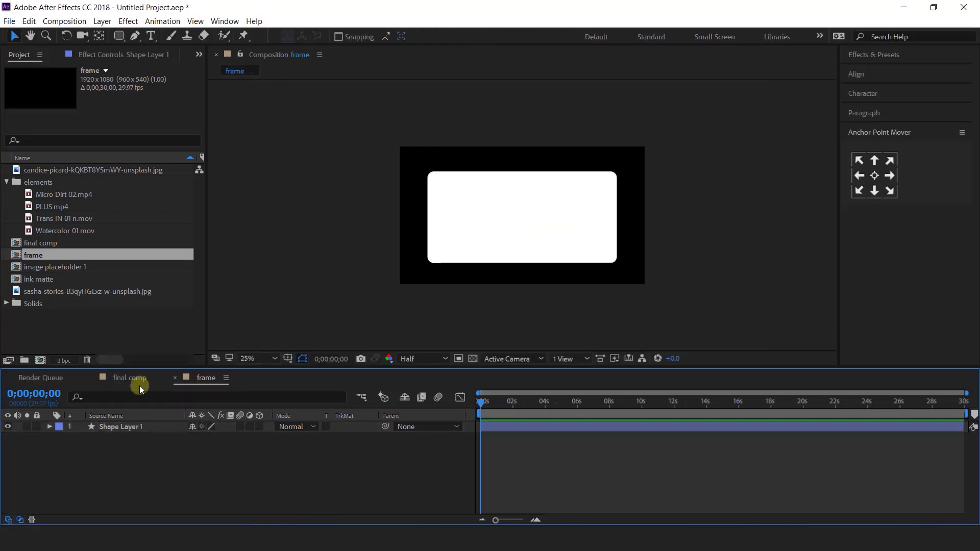
{"action": "left_click", "coordinate": [175, 379]}
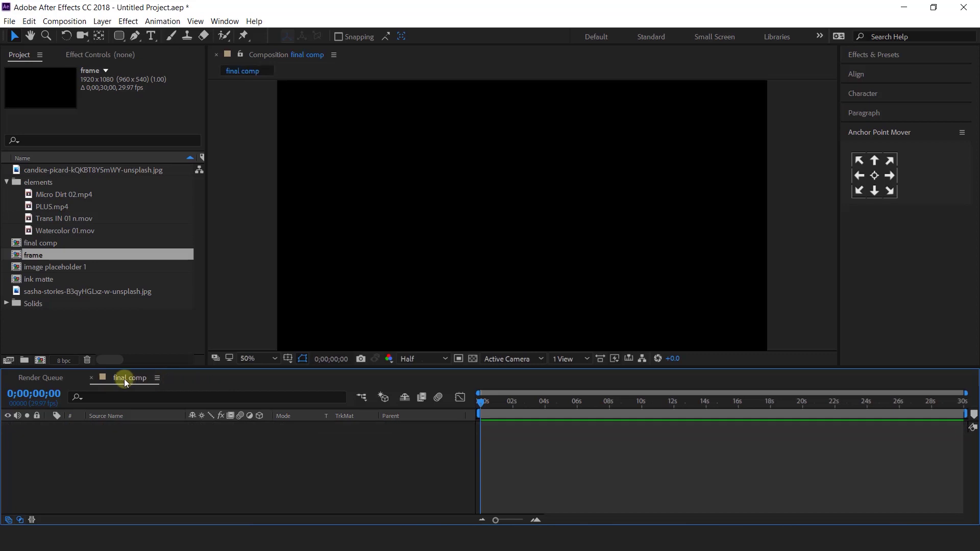
{"action": "left_click", "coordinate": [32, 322]}
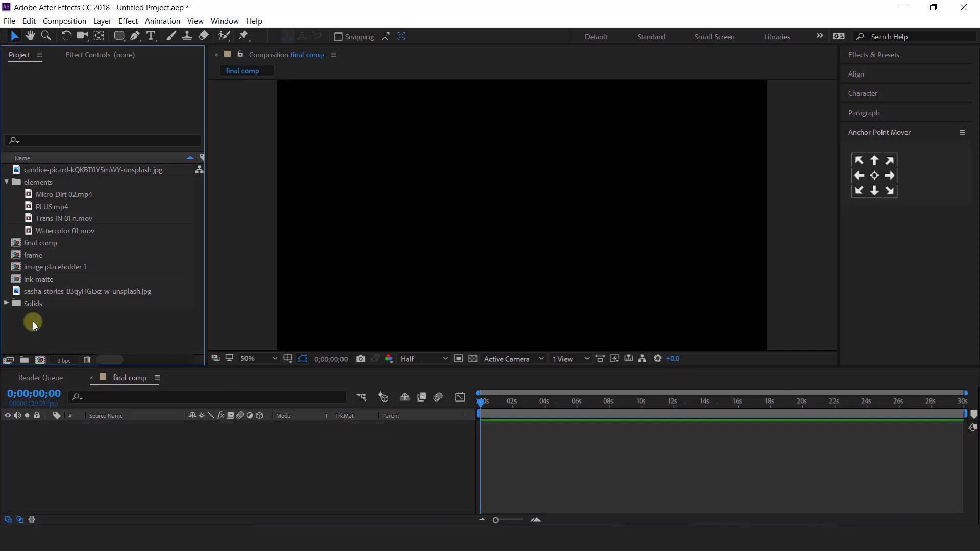
Step: Add image placeholder 1 to final comp and place the ink matte composition above it
{"action": "left_click", "coordinate": [47, 268]}
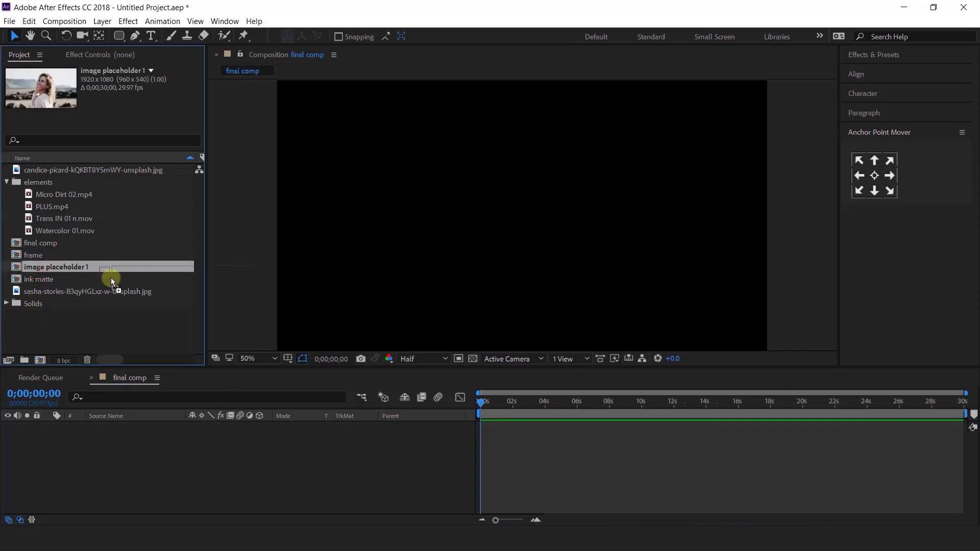
{"action": "left_click_drag", "start_coordinate": [173, 452], "coordinate": [174, 453]}
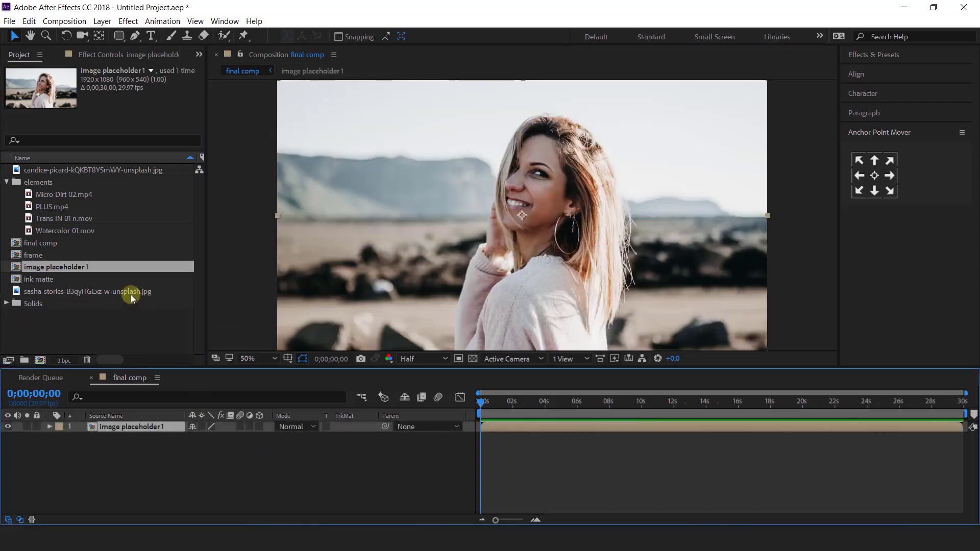
{"action": "left_click", "coordinate": [36, 279]}
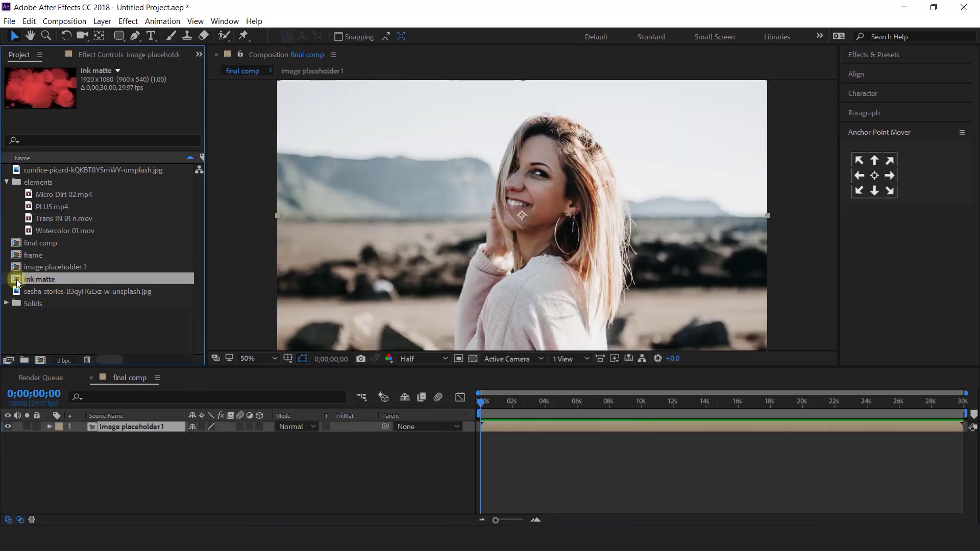
{"action": "left_click_drag", "start_coordinate": [17, 283], "coordinate": [160, 424]}
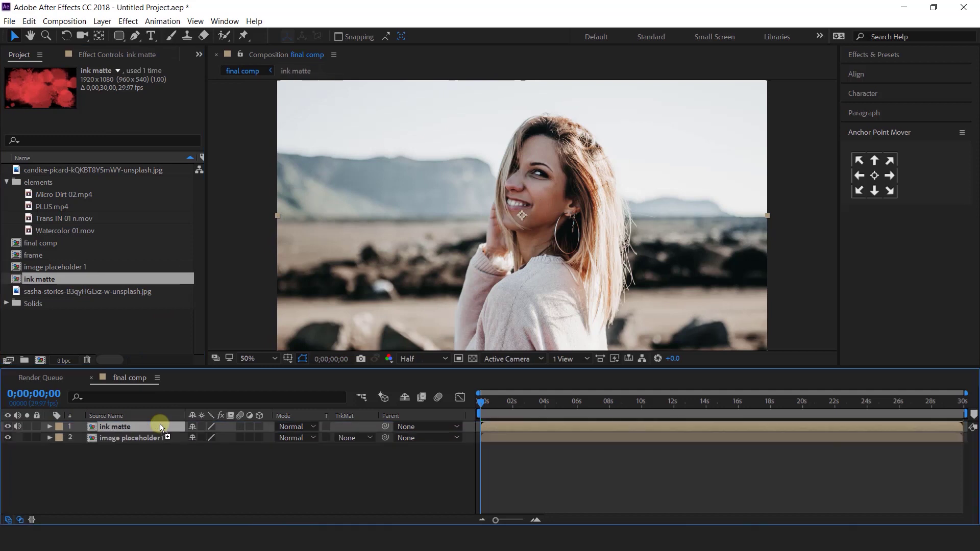
Step: Set the track matte of image placeholder 1 to Alpha Matte "ink matte" and preview the reveal at about 4 seconds
{"action": "left_click", "coordinate": [330, 446]}
{"action": "left_click", "coordinate": [366, 439]}
{"action": "left_click", "coordinate": [372, 466]}
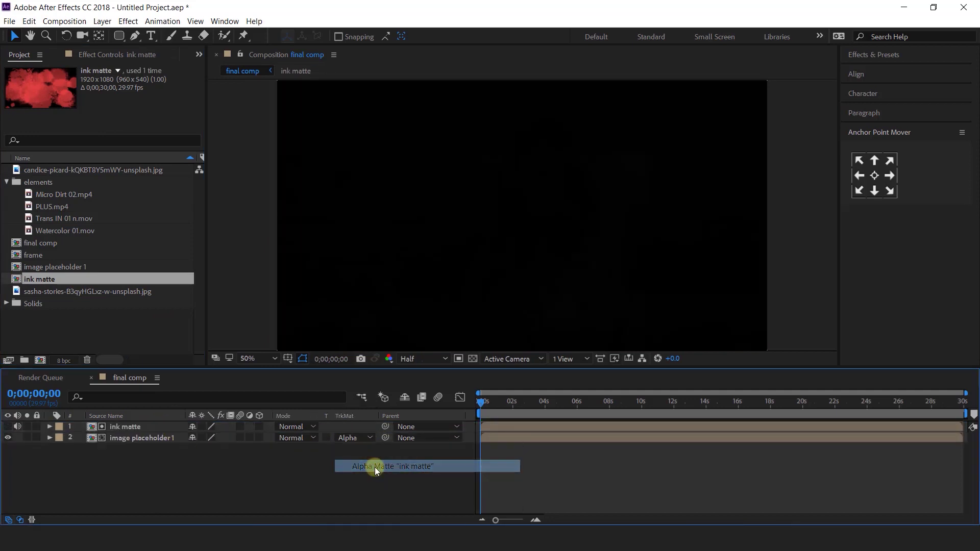
{"action": "left_click_drag", "start_coordinate": [485, 406], "coordinate": [549, 409]}
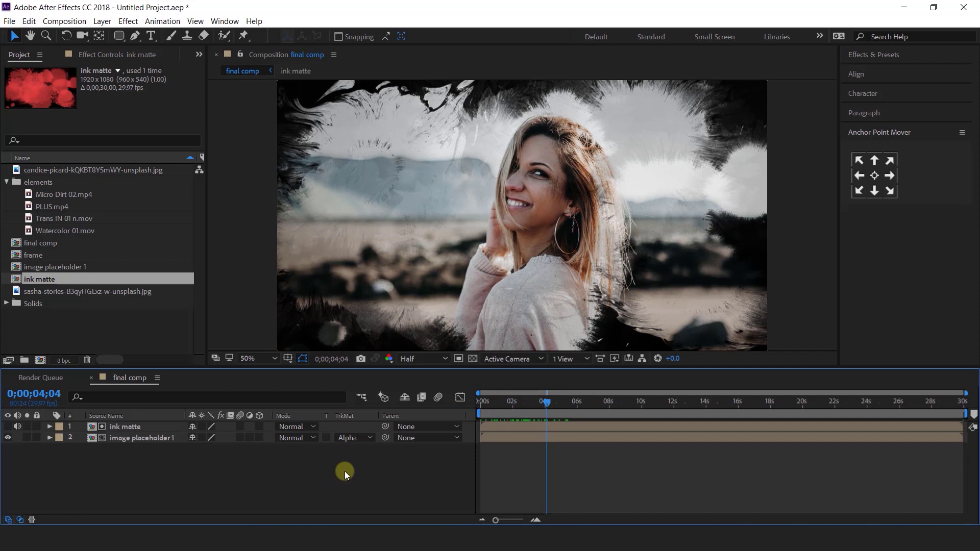
{"action": "left_click", "coordinate": [525, 277]}
Step: Apply the Tint effect to the image placeholder 1 layer
{"action": "left_click", "coordinate": [121, 475]}
{"action": "left_click", "coordinate": [144, 439]}
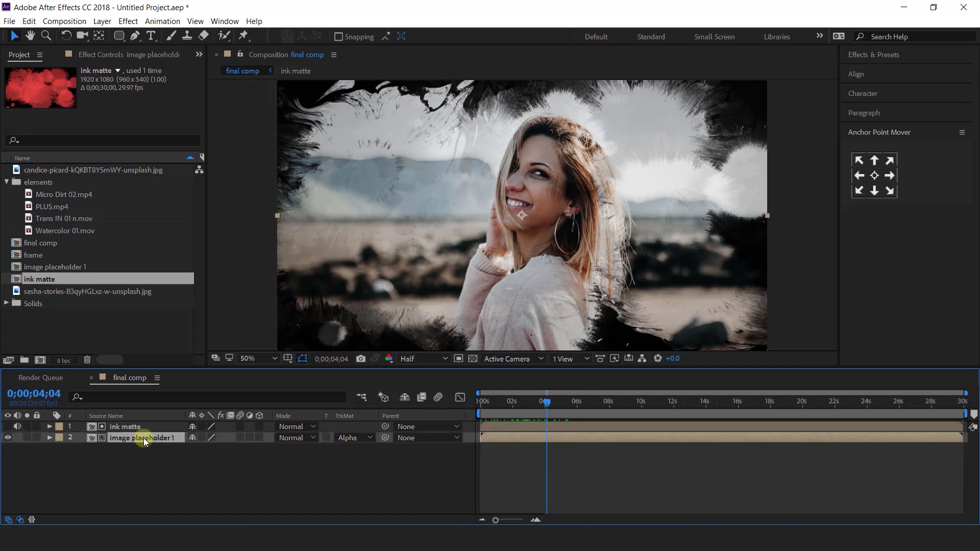
{"action": "key", "text": "ctrl+space"}
{"action": "type", "text": "tint"}
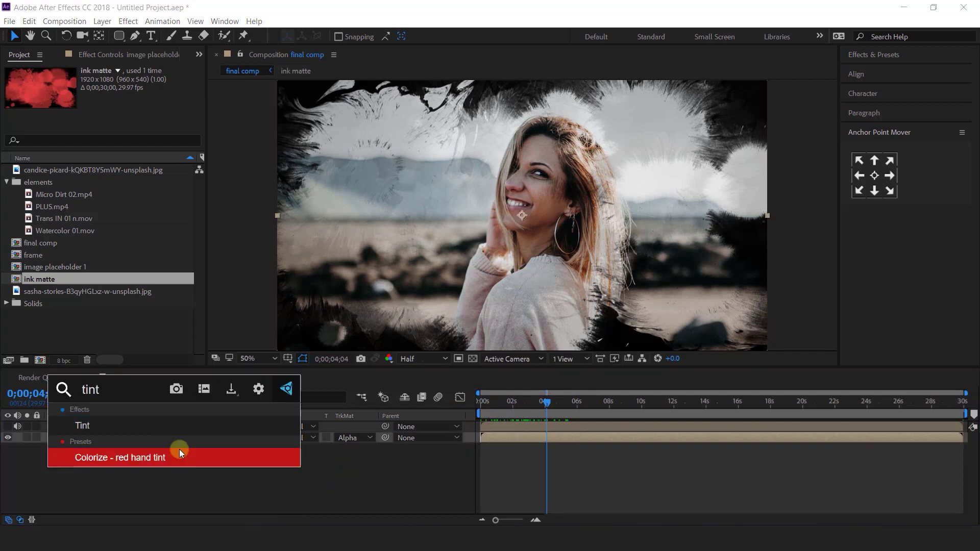
{"action": "key", "text": "Up"}
{"action": "key", "text": "Return"}
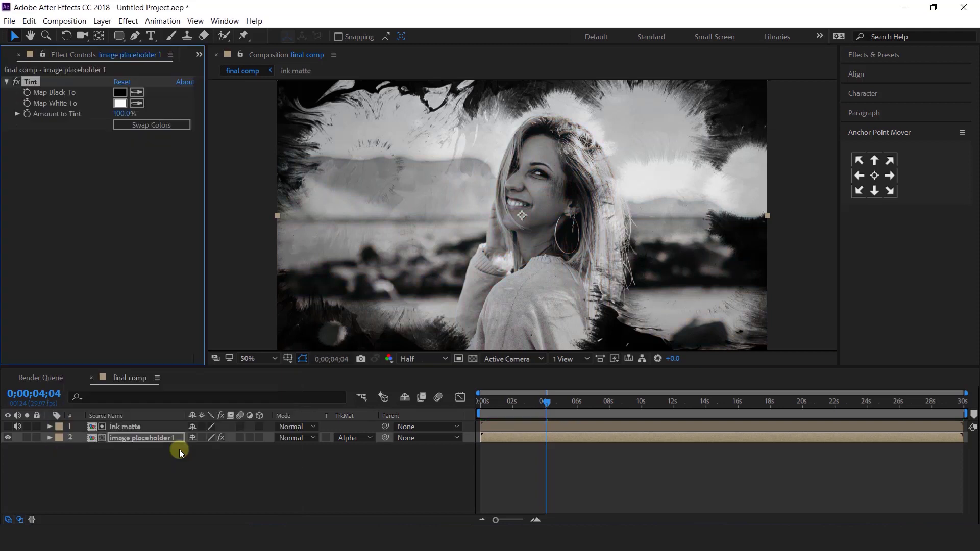
Step: Set the Tint effect's Map Black To colour on image placeholder 1 to dark red 942929
{"action": "left_click", "coordinate": [120, 91]}
{"action": "mouse_move", "coordinate": [158, 231]}
{"action": "left_mouse_down"}
{"action": "mouse_move", "coordinate": [105, 156]}
{"action": "mouse_move", "coordinate": [127, 191]}
{"action": "mouse_move", "coordinate": [134, 183]}
{"action": "left_mouse_up"}
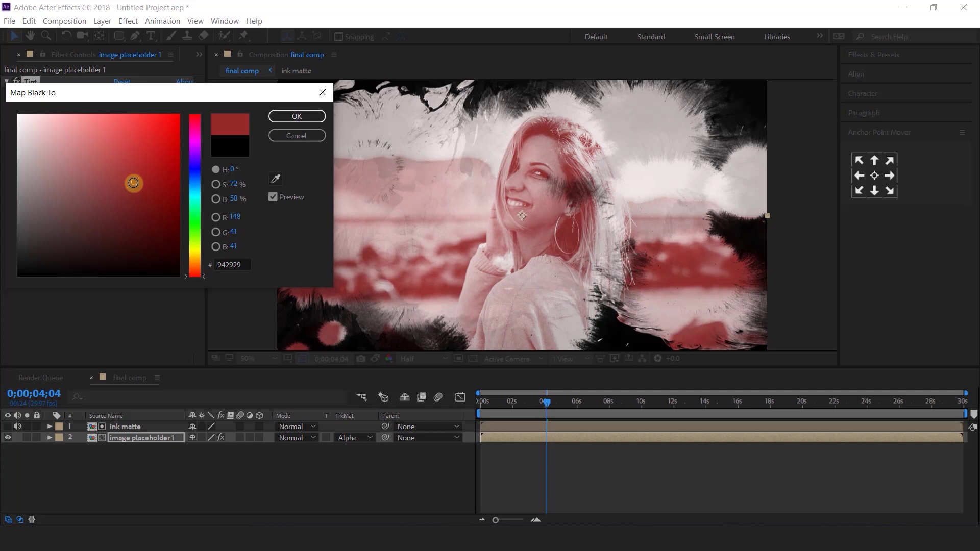
{"action": "left_click", "coordinate": [296, 117]}
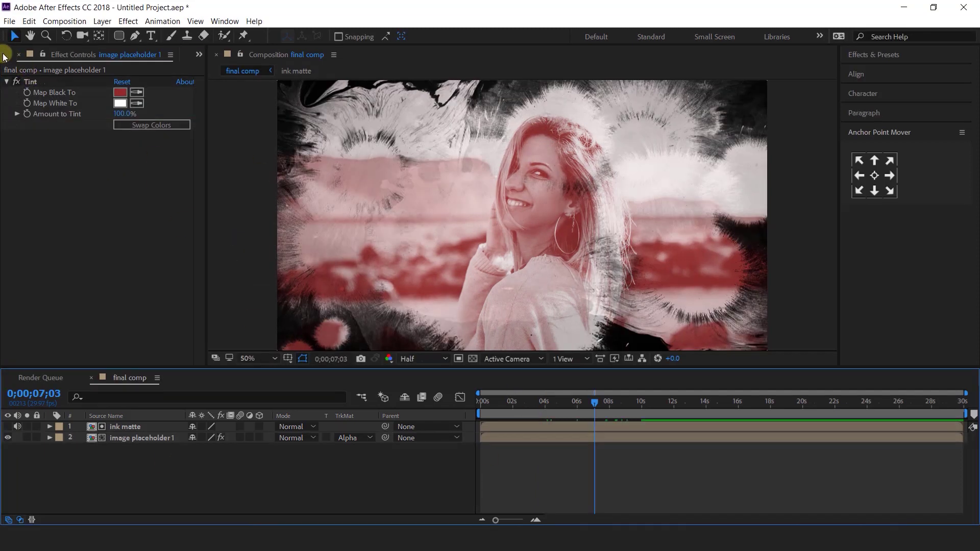
Step: Add the frame composition as the top layer of final comp and turn on its Collapse Transformations switch
{"action": "left_click", "coordinate": [4, 55]}
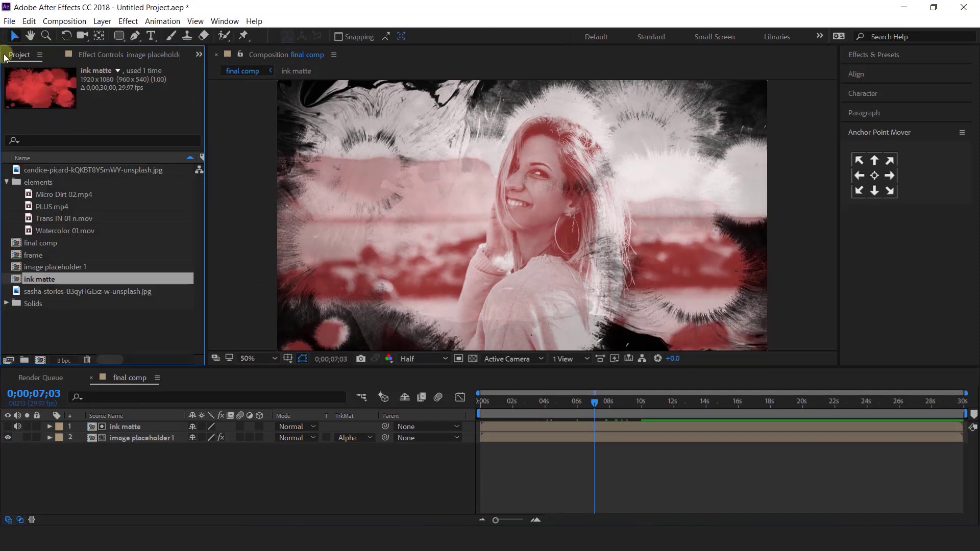
{"action": "left_click", "coordinate": [55, 311]}
{"action": "left_click", "coordinate": [46, 256]}
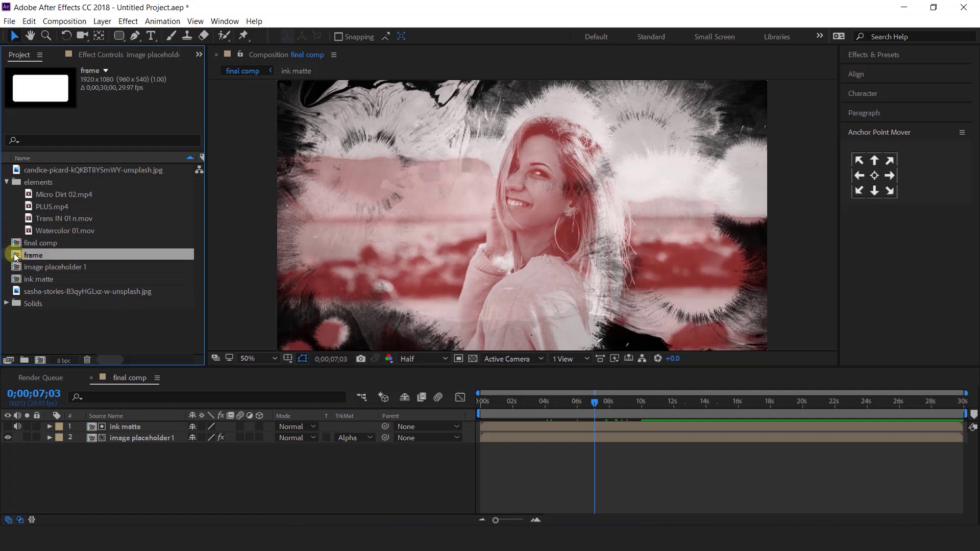
{"action": "left_click_drag", "start_coordinate": [21, 257], "coordinate": [137, 424]}
{"action": "key", "text": "comma"}
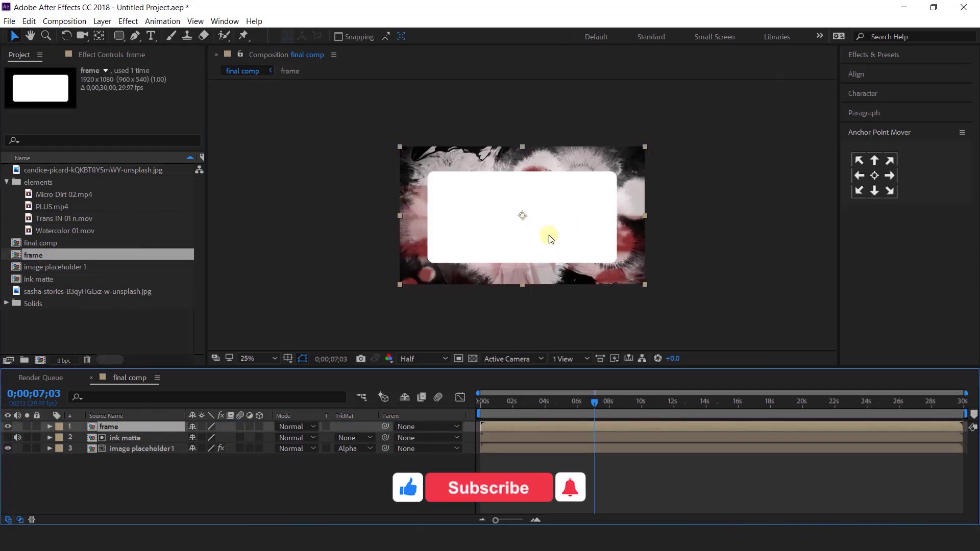
{"action": "left_click", "coordinate": [202, 427]}
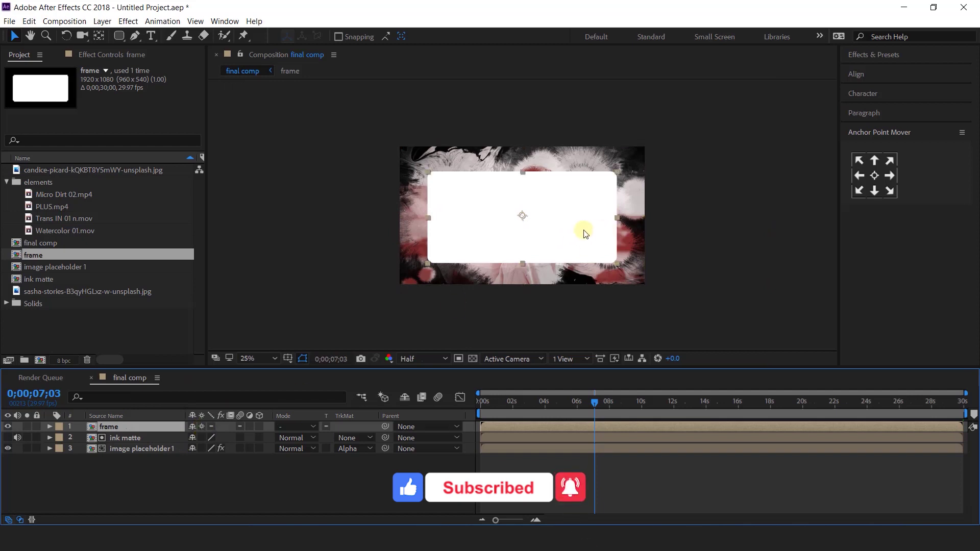
Step: Rotate the frame layer slightly counterclockwise around its centre
{"action": "key", "text": "period"}
{"action": "key", "text": "w"}
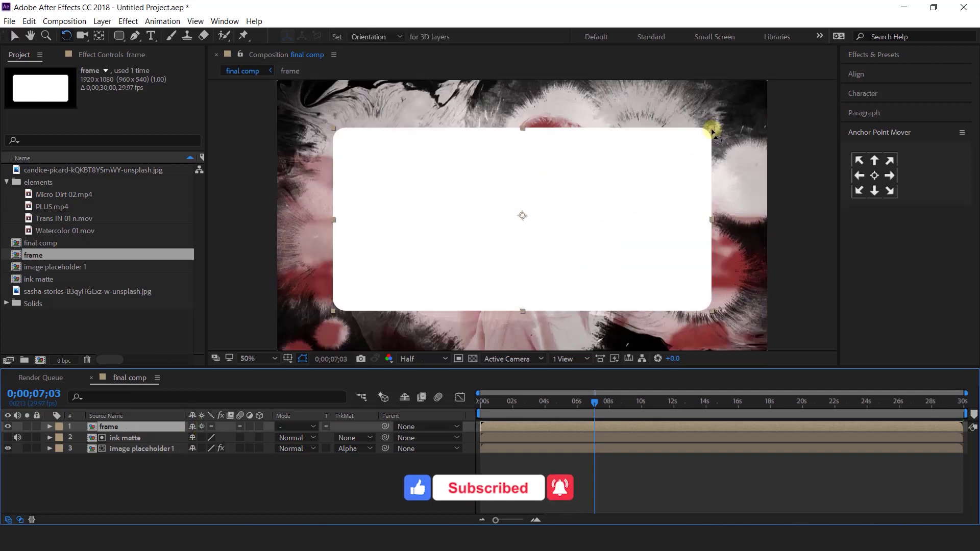
{"action": "key", "text": "comma"}
{"action": "left_click_drag", "start_coordinate": [624, 160], "coordinate": [624, 156]}
{"action": "key", "text": "period"}
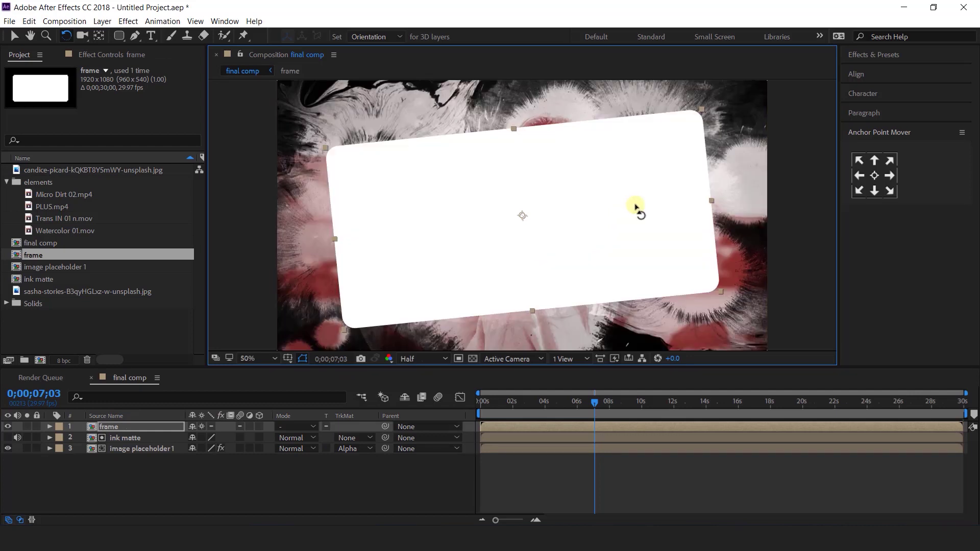
Step: Duplicate the rotated frame layer
{"action": "left_click", "coordinate": [102, 432]}
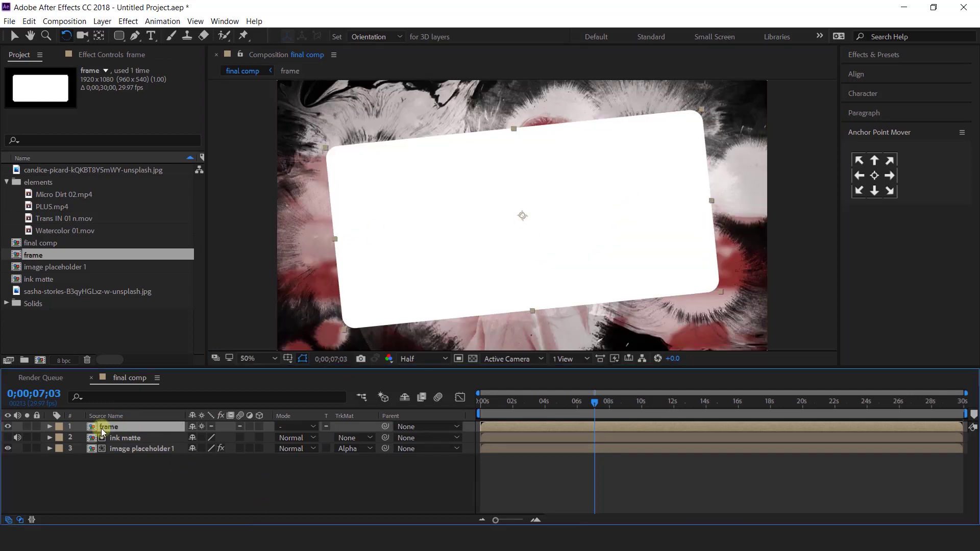
{"action": "key", "text": "ctrl+d"}
{"action": "left_click", "coordinate": [145, 468]}
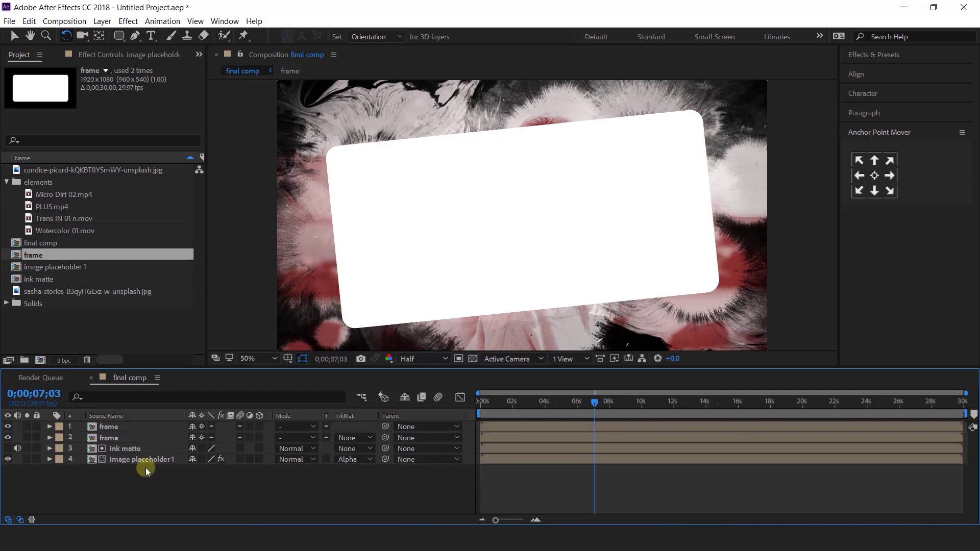
Step: Place another image placeholder 1 between the two frame layers and set its track matte to Alpha Matte "frame"
{"action": "left_click", "coordinate": [55, 312]}
{"action": "left_click", "coordinate": [53, 268]}
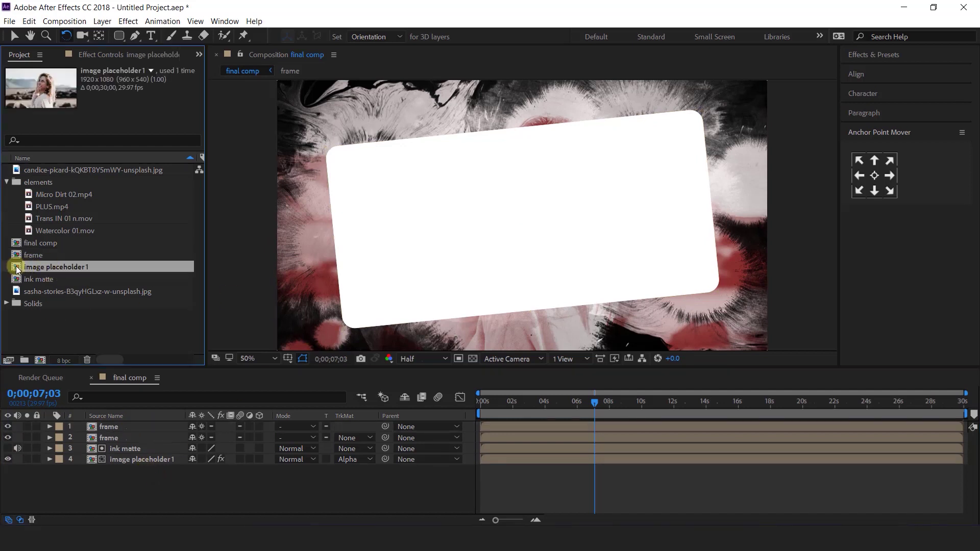
{"action": "left_click_drag", "start_coordinate": [20, 269], "coordinate": [138, 434]}
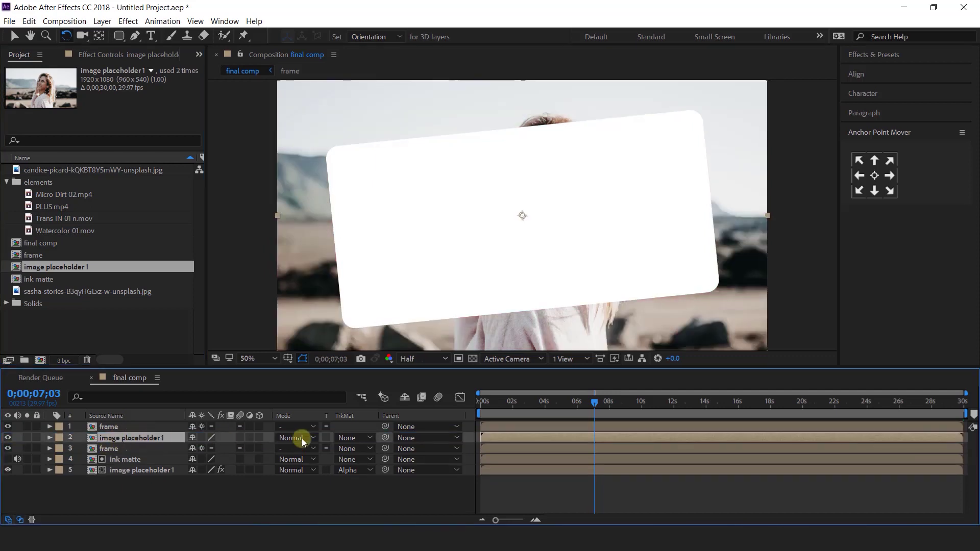
{"action": "left_click", "coordinate": [372, 437]}
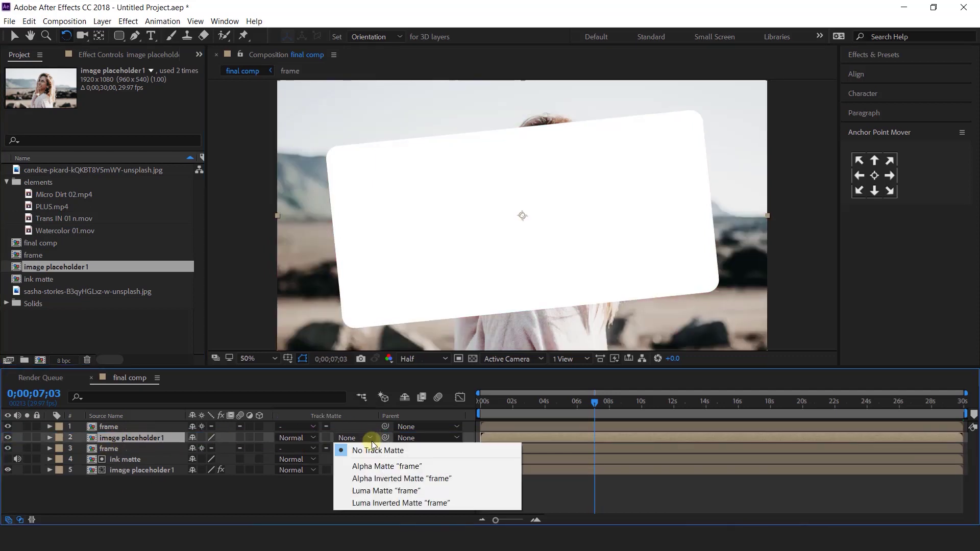
{"action": "left_click", "coordinate": [437, 464]}
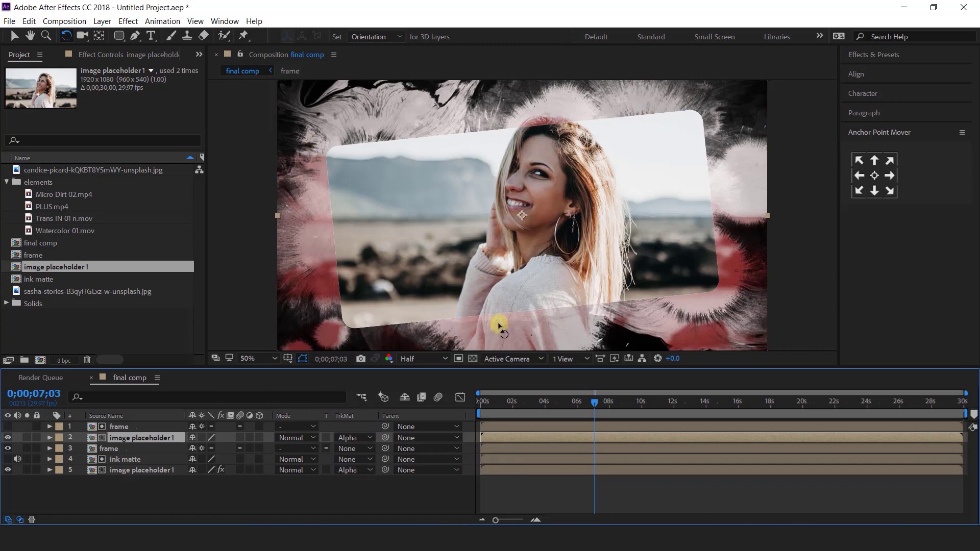
{"action": "left_click", "coordinate": [182, 486]}
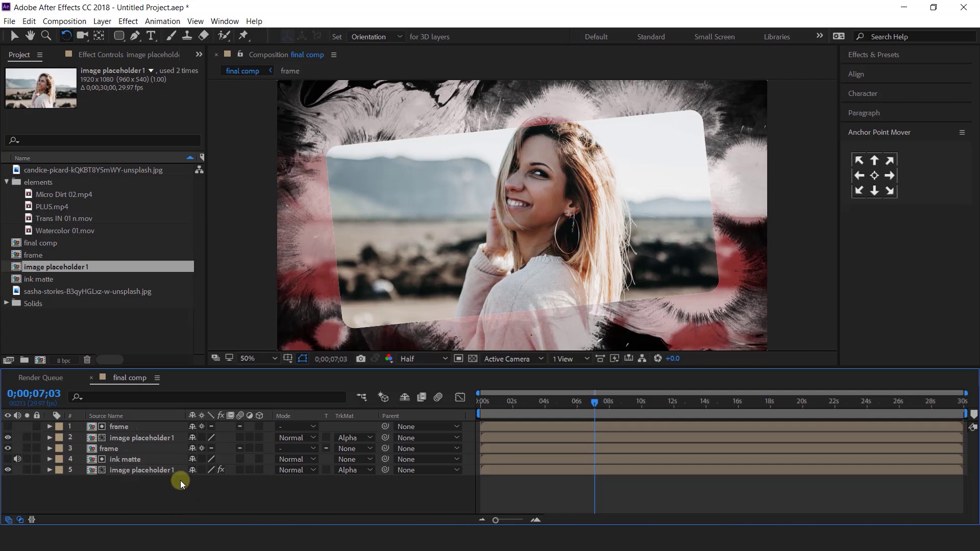
Step: Apply the Fill effect to the lower frame layer
{"action": "left_click", "coordinate": [121, 450]}
{"action": "key", "text": "ctrl+space"}
{"action": "type", "text": "fi"}
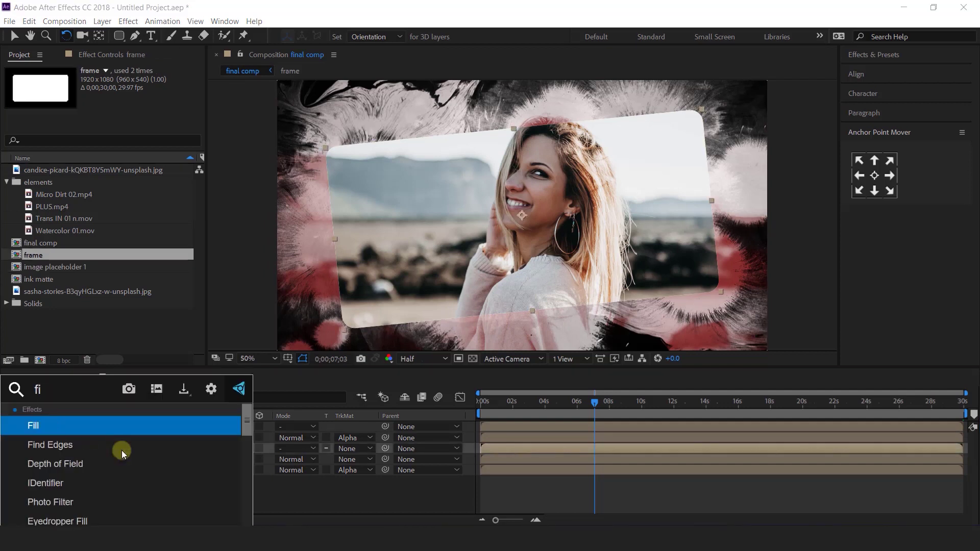
{"action": "key", "text": "Return"}
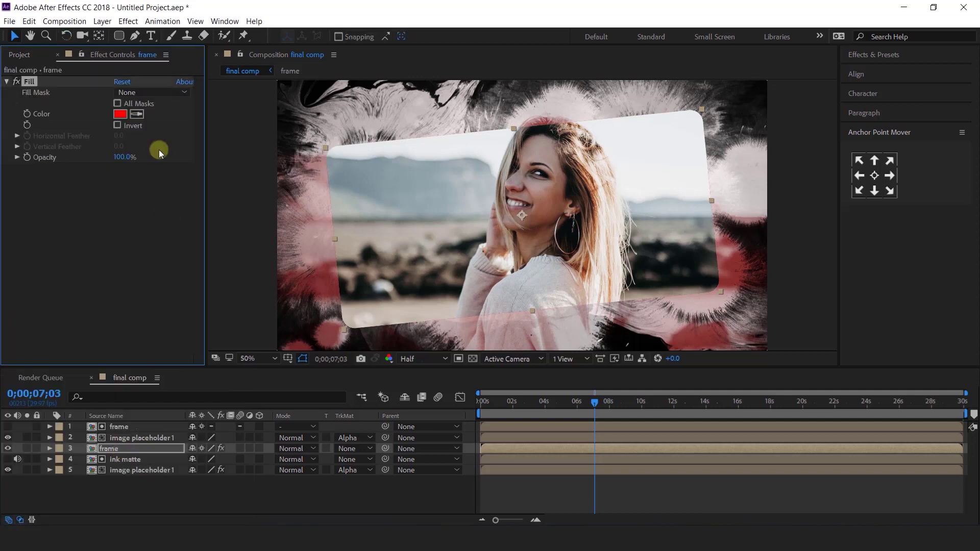
Step: Set the lower frame layer's Fill colour to a red sampled from the tinted background with the eyedropper
{"action": "left_click", "coordinate": [120, 114]}
{"action": "left_click_drag", "start_coordinate": [228, 100], "coordinate": [197, 101]}
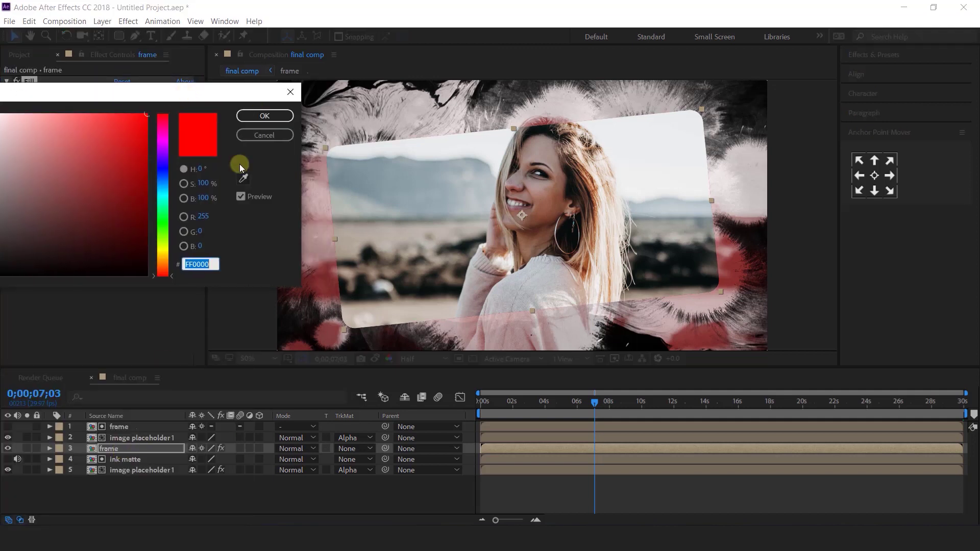
{"action": "left_click", "coordinate": [244, 178]}
{"action": "left_click", "coordinate": [327, 280]}
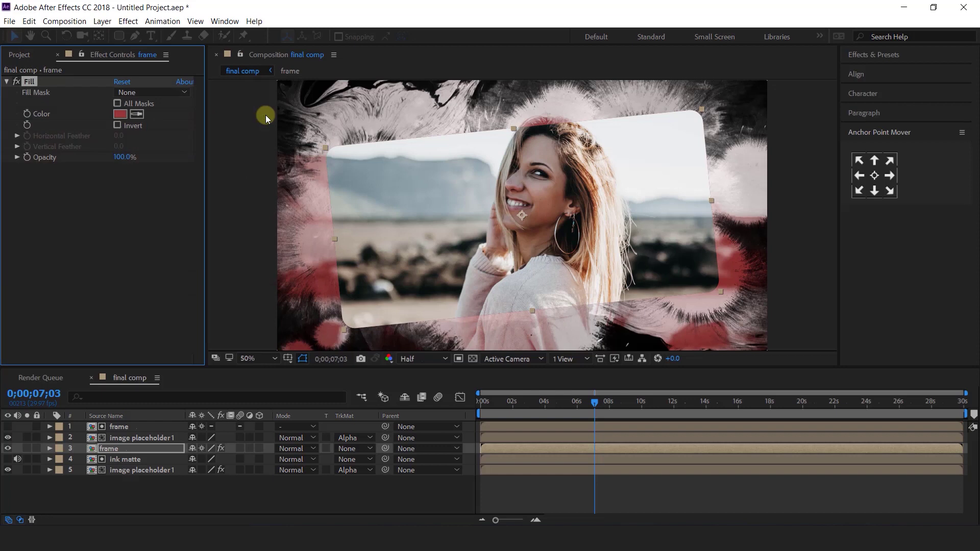
{"action": "left_click", "coordinate": [264, 116]}
Step: Apply Fast Blur (Legacy) to the lower frame layer with Blurriness about 87
{"action": "left_click", "coordinate": [121, 448]}
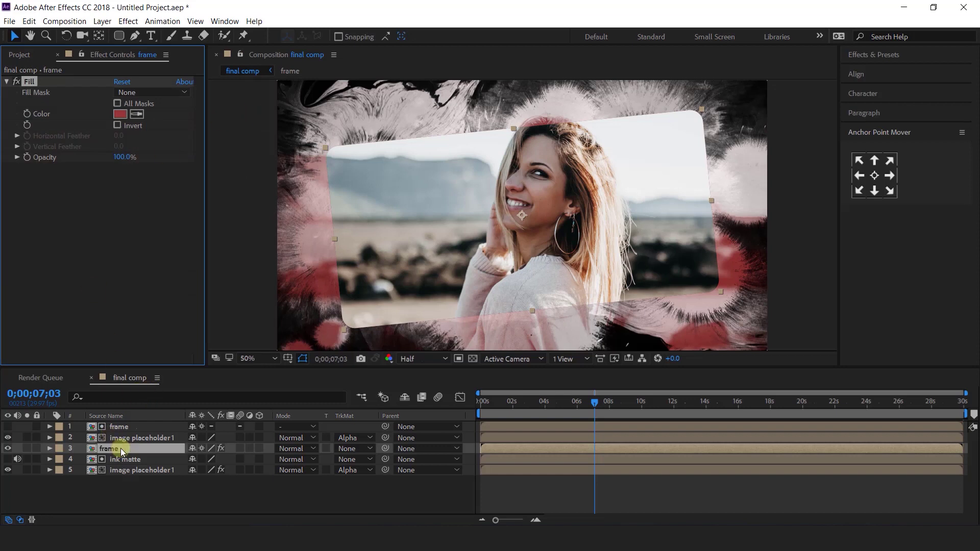
{"action": "key", "text": "ctrl+space"}
{"action": "type", "text": "fas"}
{"action": "left_click", "coordinate": [121, 449]}
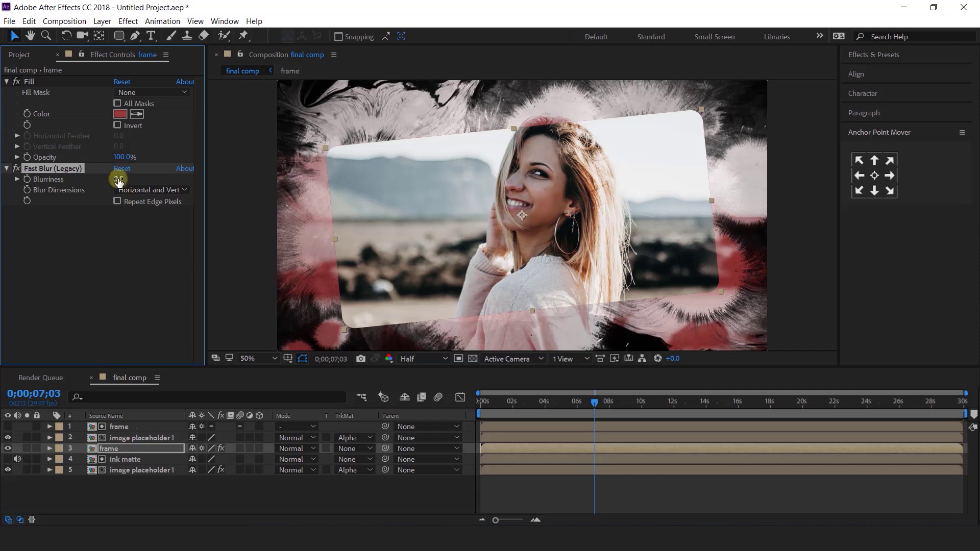
{"action": "mouse_move", "coordinate": [119, 179]}
{"action": "left_mouse_down"}
{"action": "mouse_move", "coordinate": [162, 180]}
{"action": "mouse_move", "coordinate": [132, 177]}
{"action": "left_mouse_up"}
Step: Set the lower frame layer's opacity to 50%
{"action": "left_click", "coordinate": [110, 448]}
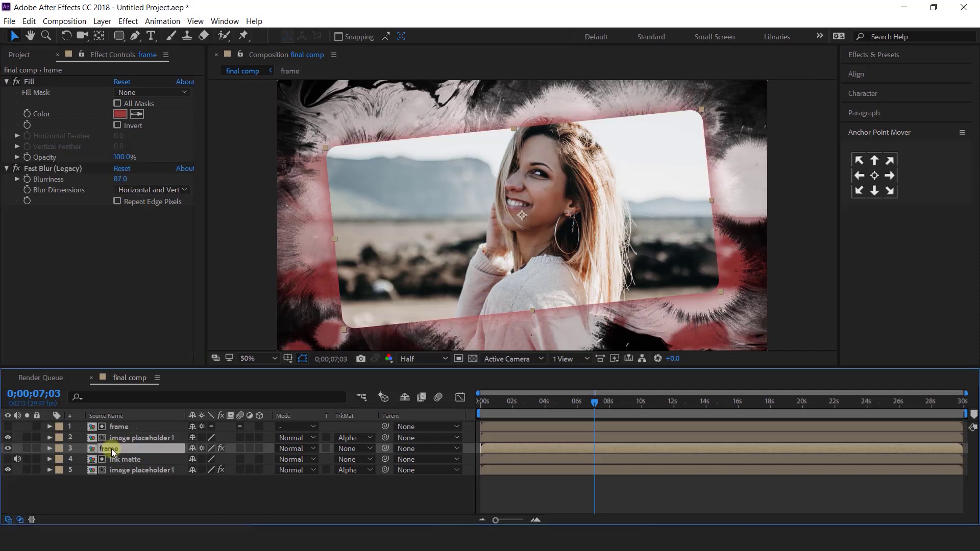
{"action": "key", "text": "t"}
{"action": "left_click", "coordinate": [196, 460]}
{"action": "type", "text": "50"}
{"action": "key", "text": "Return"}
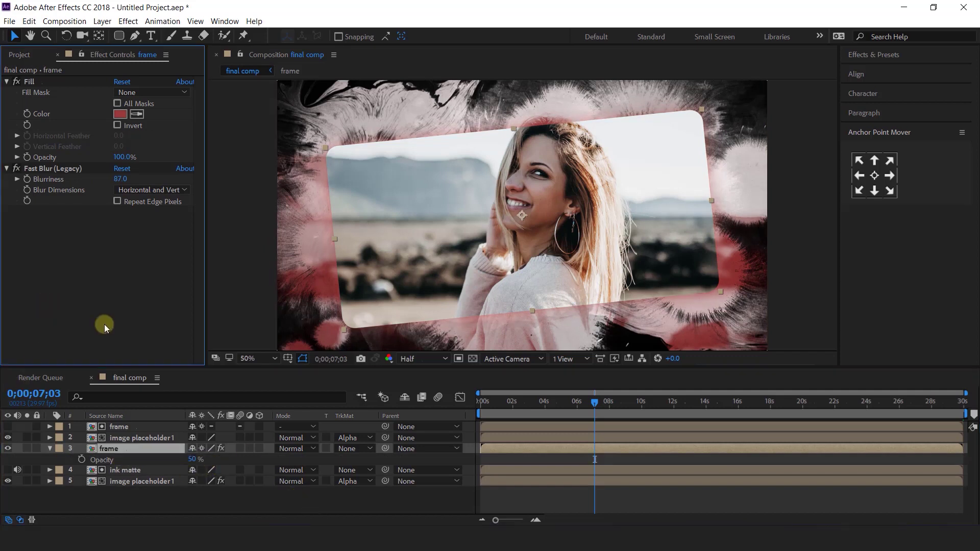
Step: Set the lower frame layer's Fast Blur Blurriness to 85, collapse its properties and show the project items
{"action": "left_click", "coordinate": [120, 179]}
{"action": "type", "text": "85"}
{"action": "key", "text": "Return"}
{"action": "left_click", "coordinate": [176, 285]}
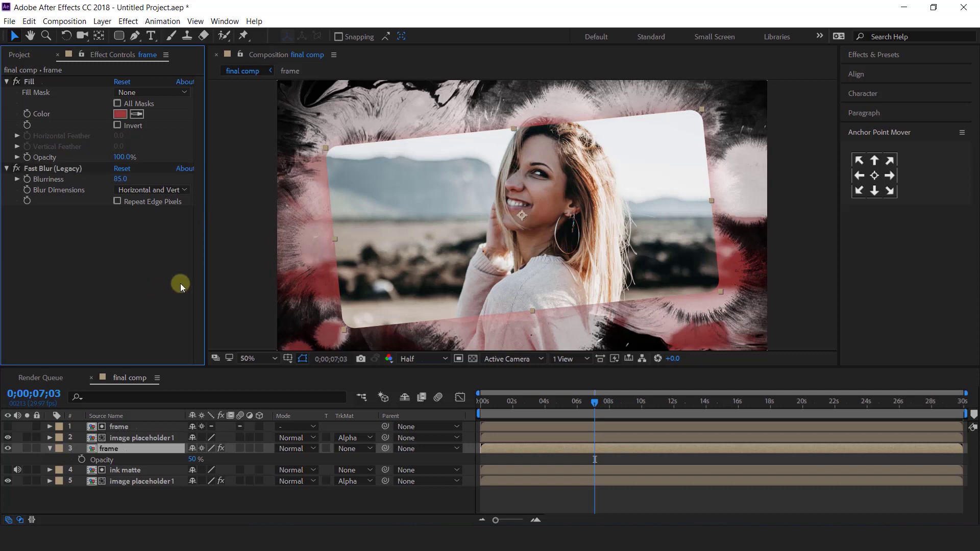
{"action": "left_click", "coordinate": [329, 494]}
{"action": "left_click", "coordinate": [50, 449]}
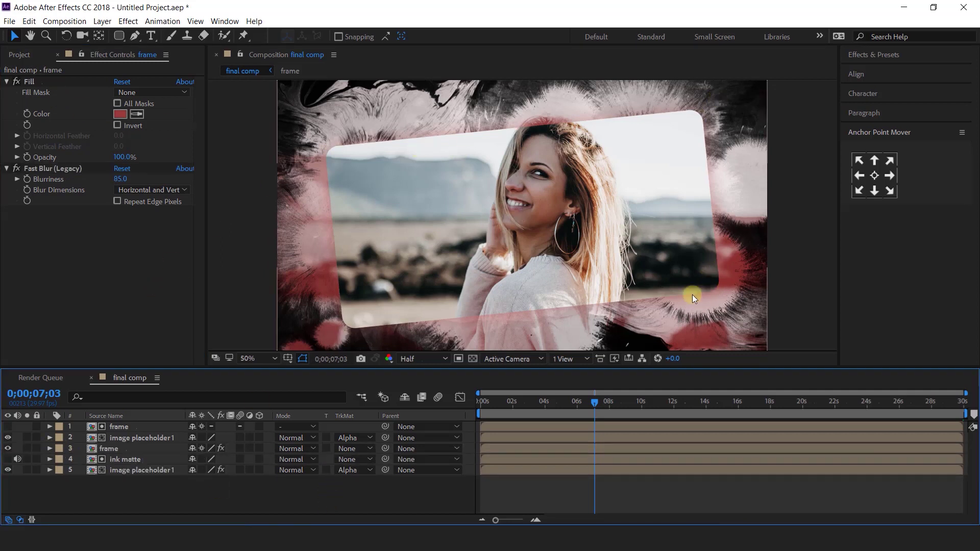
{"action": "left_click", "coordinate": [20, 55]}
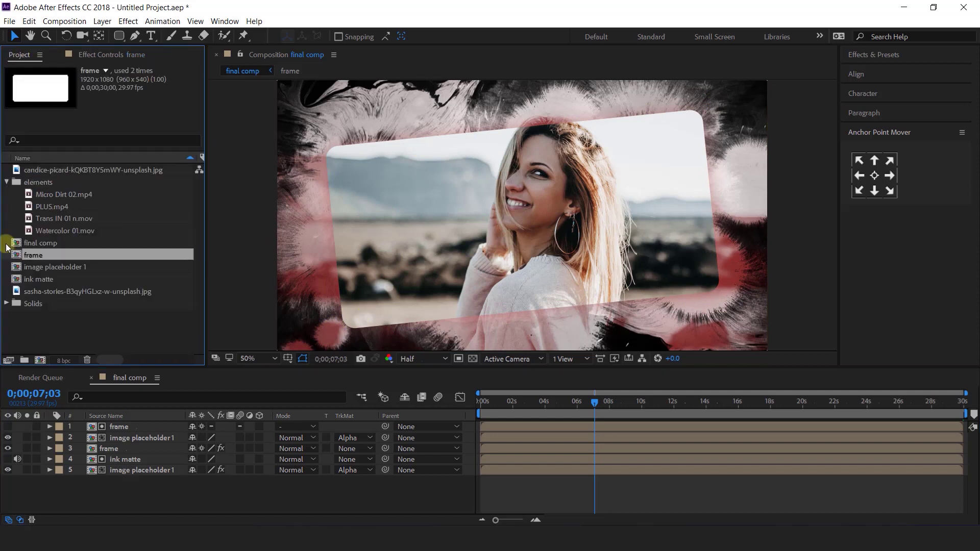
Step: Duplicate the frame composition among the project items
{"action": "left_click", "coordinate": [88, 327]}
{"action": "left_click", "coordinate": [29, 253]}
{"action": "key", "text": "ctrl+d"}
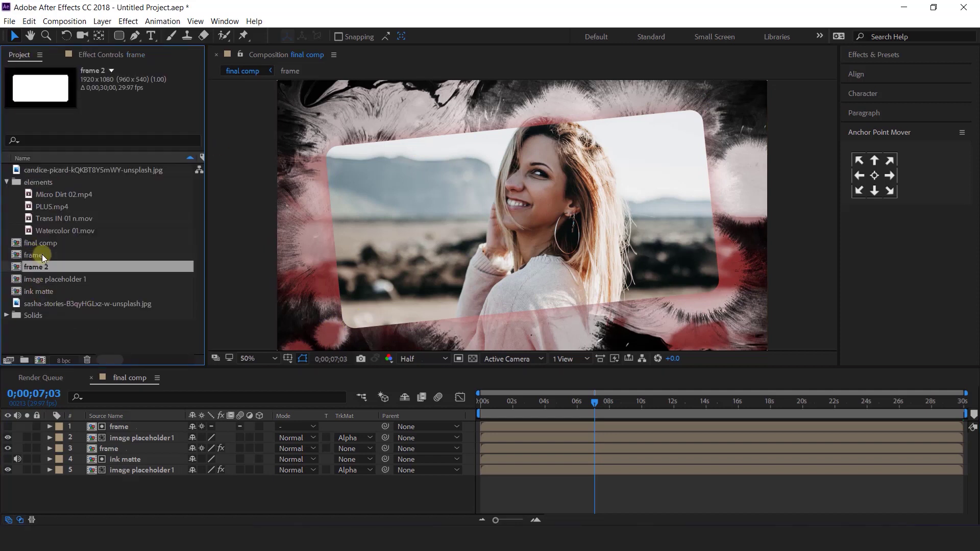
Step: Duplicate the topmost frame layer in final comp and make the copy visible
{"action": "left_click", "coordinate": [154, 497]}
{"action": "left_click", "coordinate": [113, 428]}
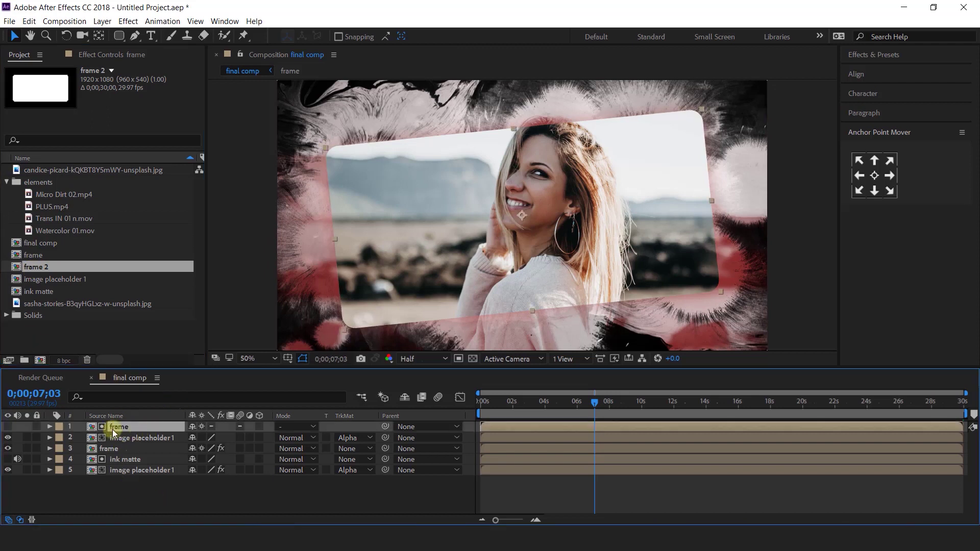
{"action": "key", "text": "ctrl+d"}
{"action": "left_click", "coordinate": [8, 427]}
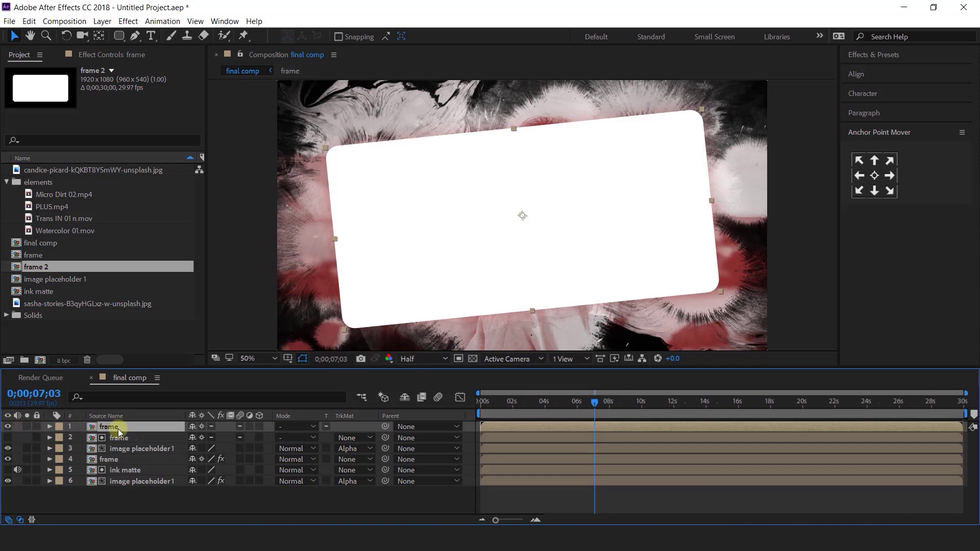
Step: Replace the source of the topmost frame layer with the frame 2 composition
{"action": "left_click", "coordinate": [35, 280]}
{"action": "left_click", "coordinate": [39, 267]}
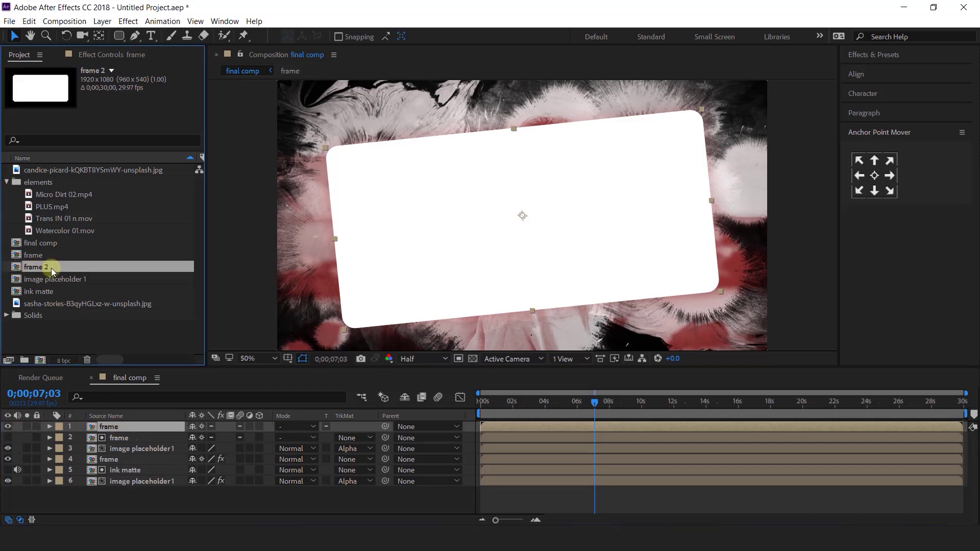
{"action": "left_click_drag", "start_coordinate": [41, 272], "coordinate": [124, 428]}
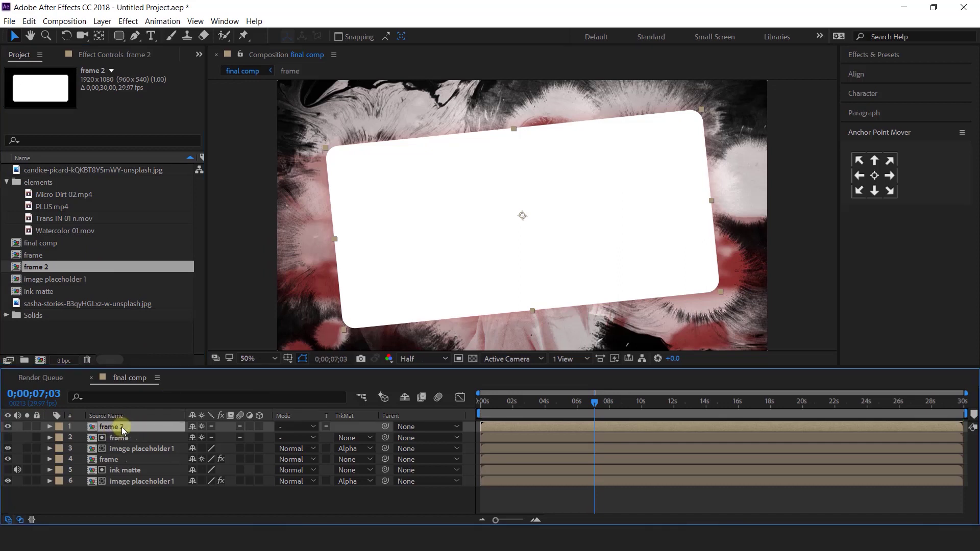
Step: Open the frame 2 composition and set its rounded shape layer's fill to None
{"action": "double_click", "coordinate": [121, 427]}
{"action": "left_click", "coordinate": [121, 427]}
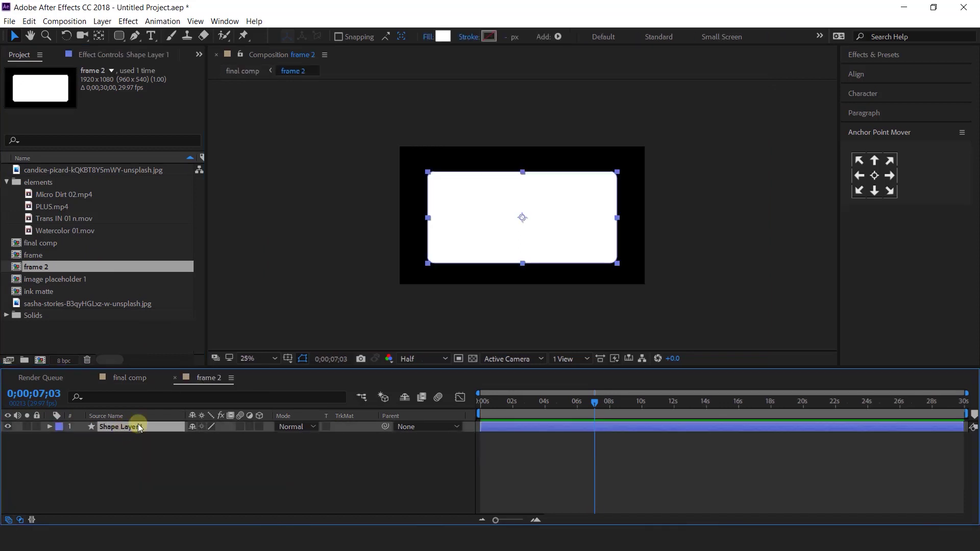
{"action": "left_click", "coordinate": [429, 37]}
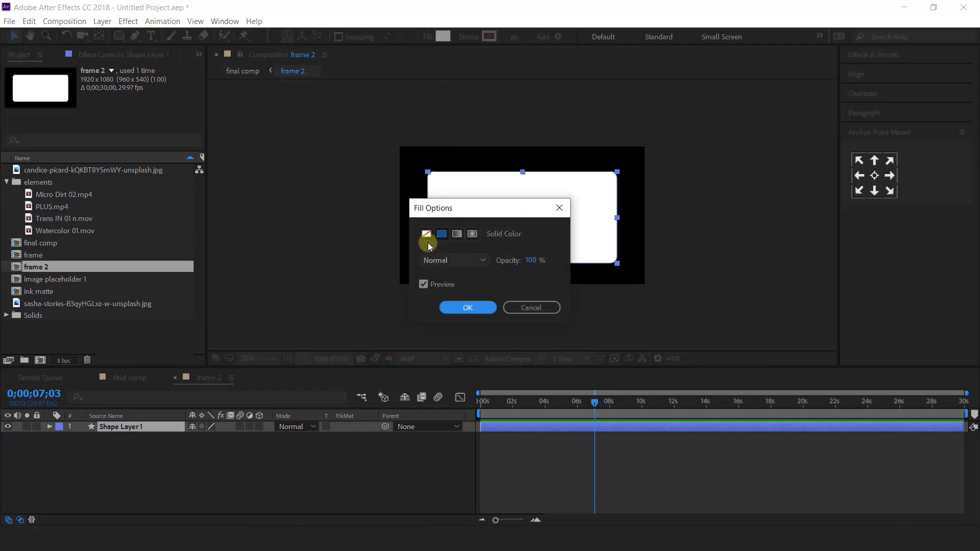
{"action": "left_click", "coordinate": [427, 237]}
{"action": "left_click", "coordinate": [455, 306]}
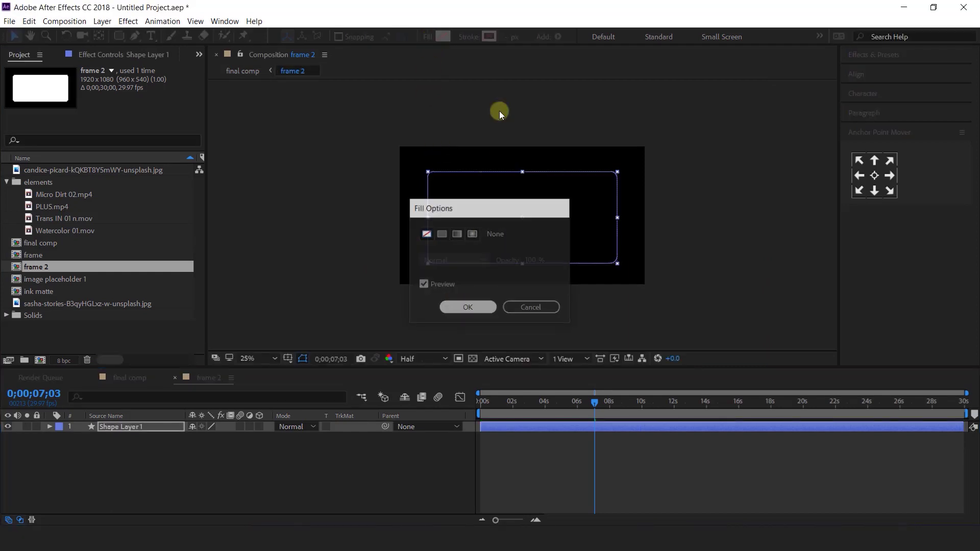
Step: Give the rounded shape in frame 2 a Solid Color stroke and return to final comp
{"action": "left_click", "coordinate": [515, 39]}
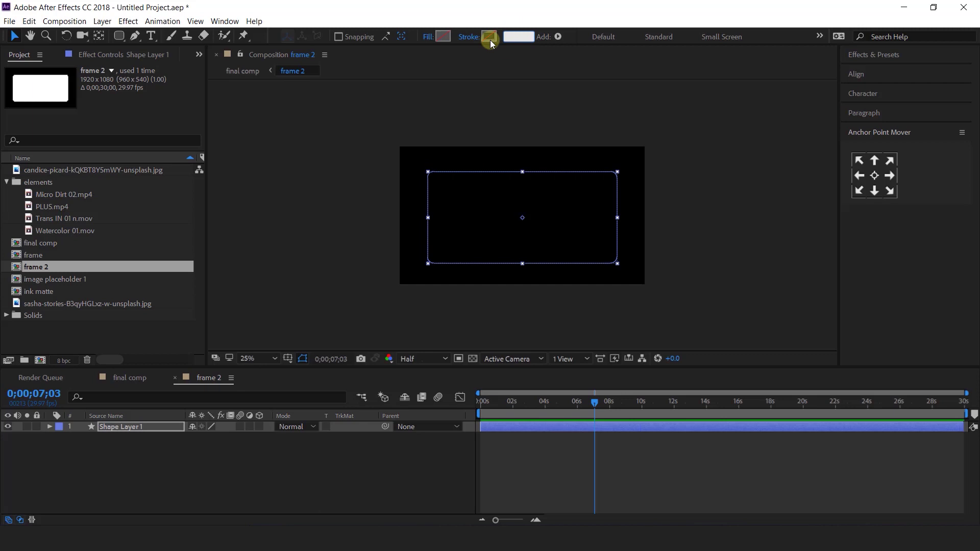
{"action": "left_click", "coordinate": [473, 36]}
{"action": "left_click", "coordinate": [441, 235]}
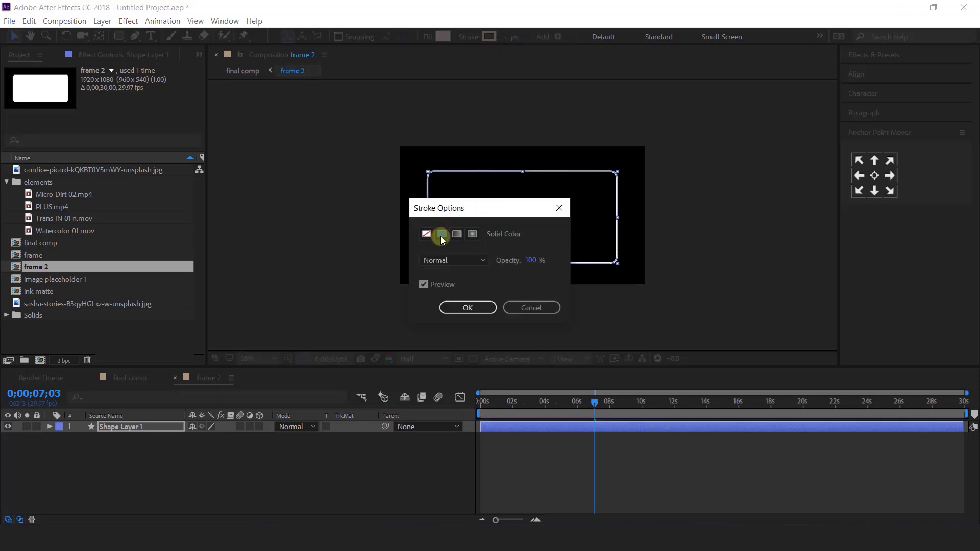
{"action": "left_click", "coordinate": [468, 308]}
{"action": "left_click", "coordinate": [129, 378]}
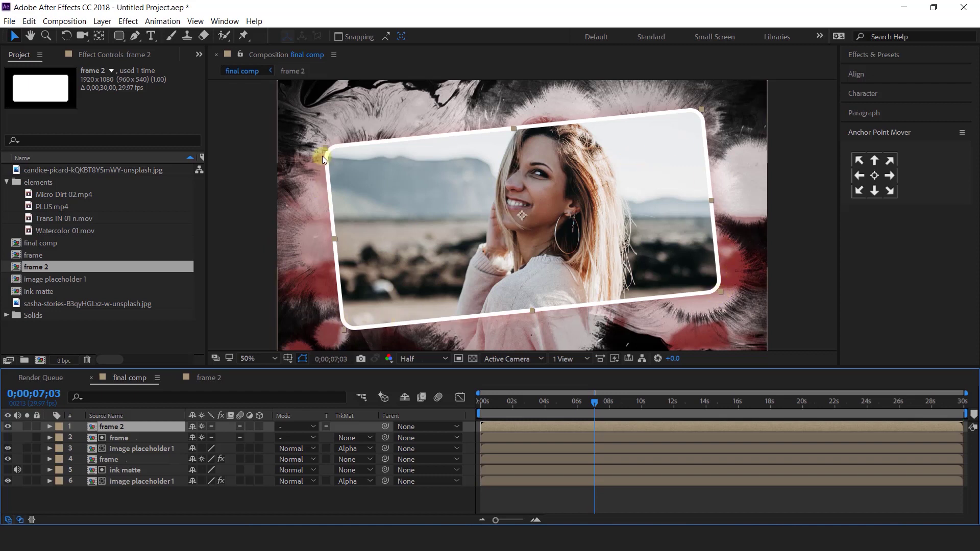
Step: Pre-compose all layers of final comp into a new composition named media 1, moving all attributes into it
{"action": "left_click", "coordinate": [326, 504]}
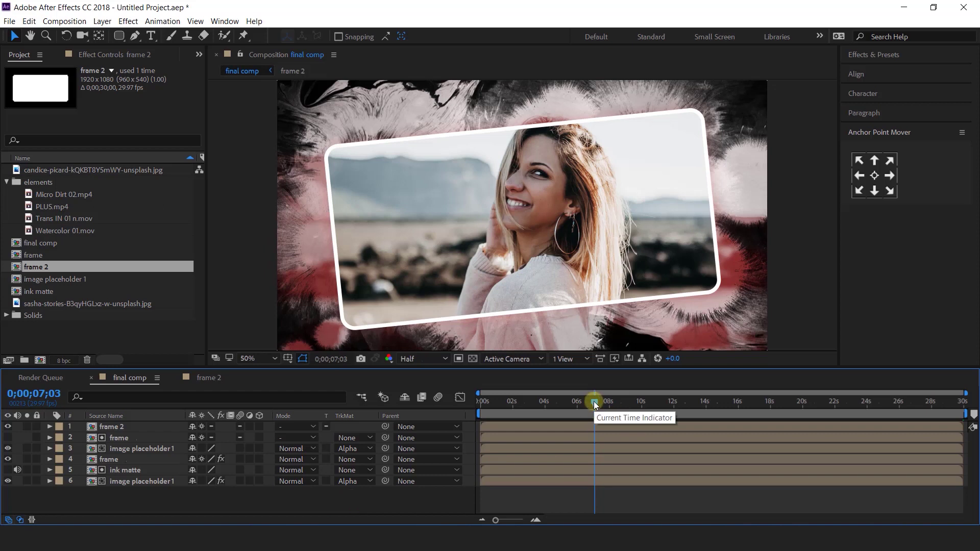
{"action": "key", "text": "ctrl+a"}
{"action": "right_click", "coordinate": [130, 427]}
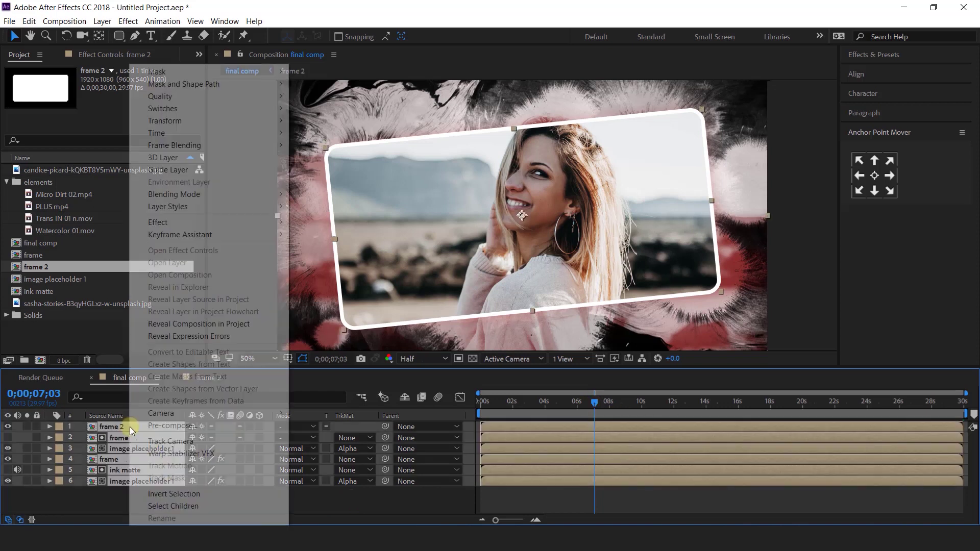
{"action": "left_click", "coordinate": [153, 489]}
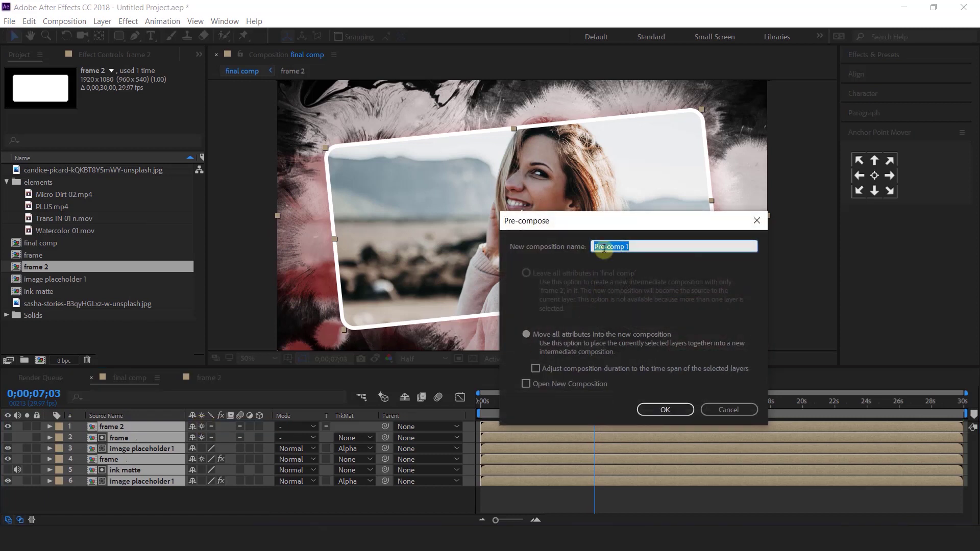
{"action": "type", "text": "media 1"}
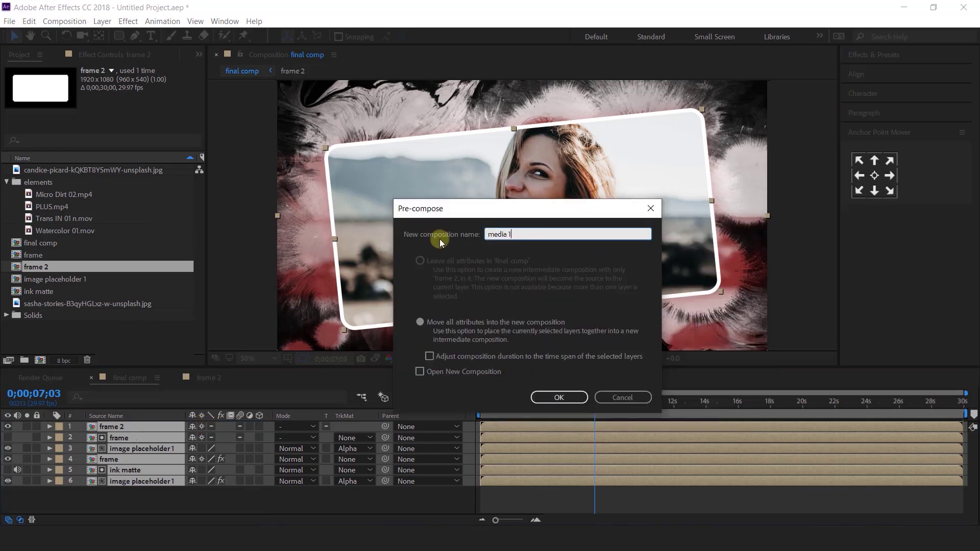
{"action": "key", "text": "Return"}
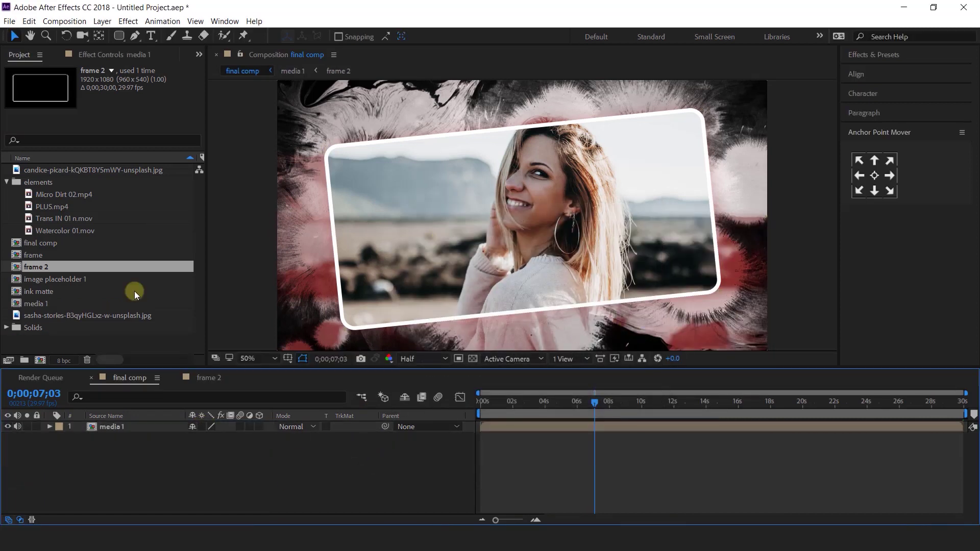
Step: Collapse the elements folder and create a new 1920 x 1080, 30-second composition named dots
{"action": "left_click", "coordinate": [6, 182]}
{"action": "left_click", "coordinate": [85, 298]}
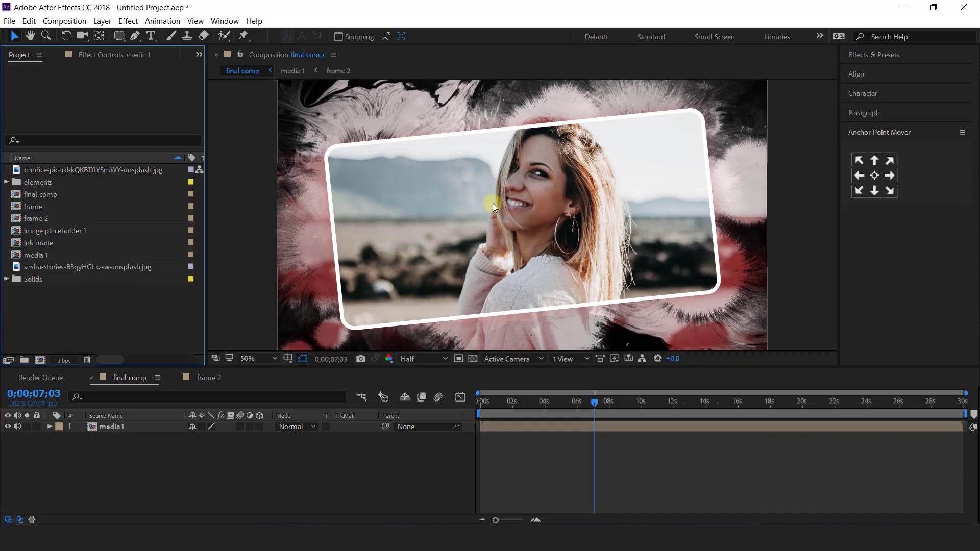
{"action": "left_click", "coordinate": [40, 360]}
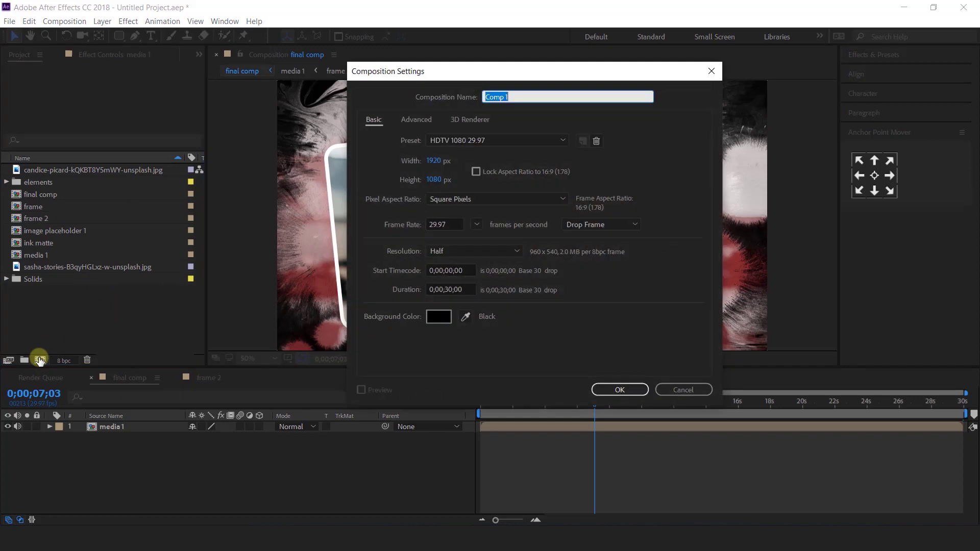
{"action": "type", "text": "dots"}
{"action": "key", "text": "Return"}
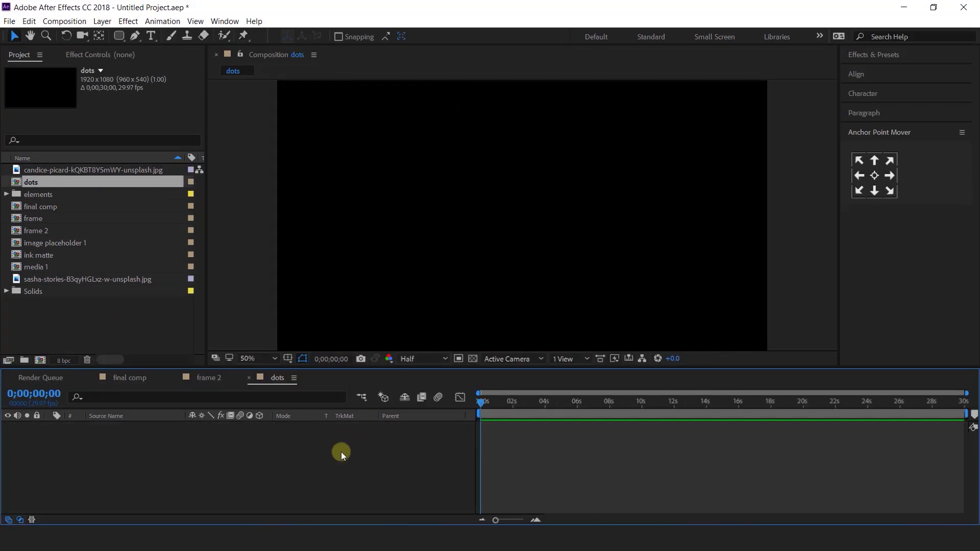
Step: Add a white 1920 x 1080 solid layer to the dots composition
{"action": "right_click", "coordinate": [341, 452]}
{"action": "mouse_move", "coordinate": [373, 333]}
{"action": "left_click", "coordinate": [536, 359]}
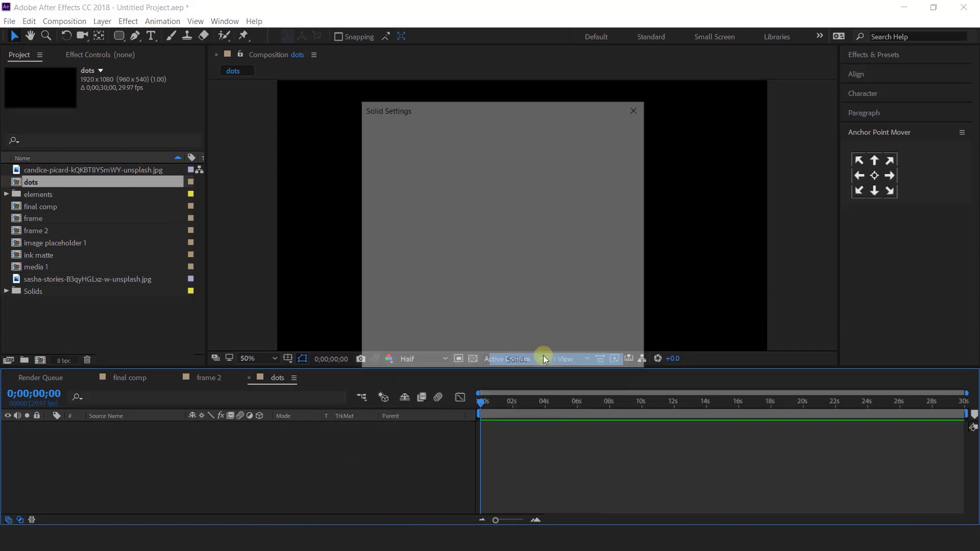
{"action": "left_click", "coordinate": [496, 322]}
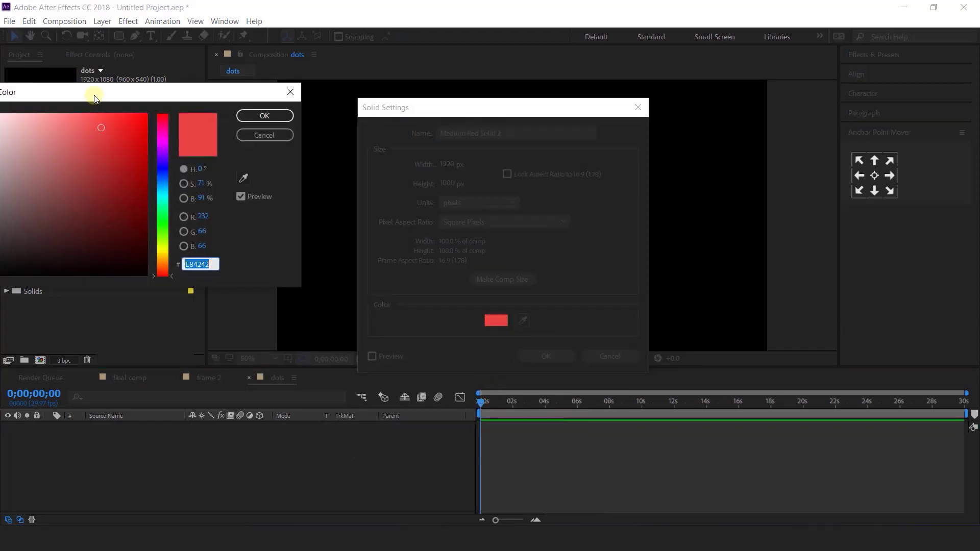
{"action": "left_click_drag", "start_coordinate": [94, 91], "coordinate": [217, 92]}
{"action": "left_click_drag", "start_coordinate": [173, 160], "coordinate": [72, 97]}
{"action": "left_click", "coordinate": [383, 115]}
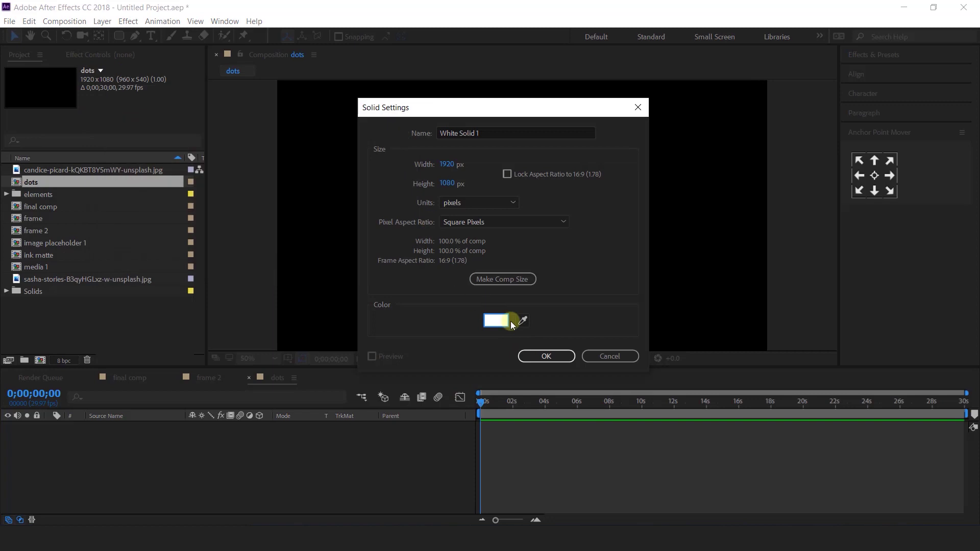
{"action": "left_click", "coordinate": [548, 355]}
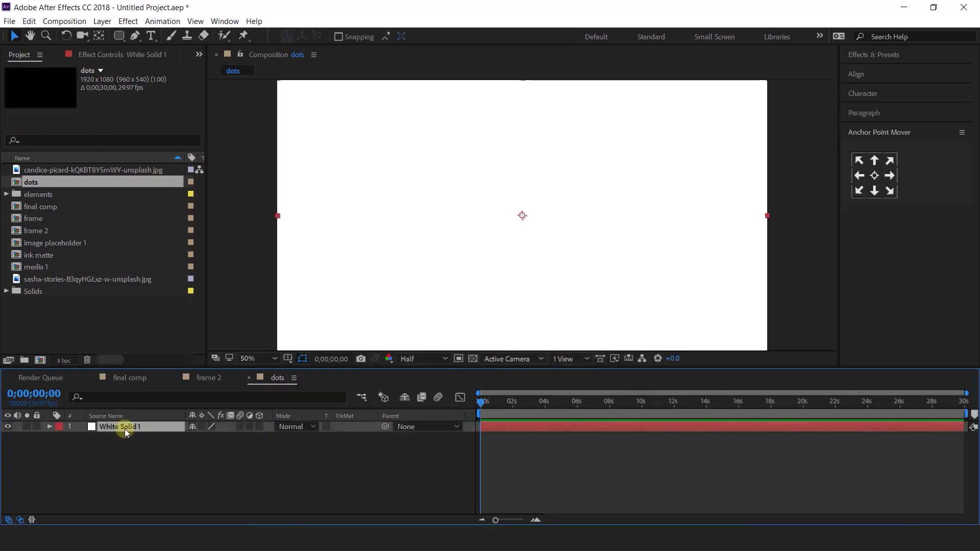
Step: Apply the CC Ball Action effect to the white solid
{"action": "key", "text": "ctrl+space"}
{"action": "type", "text": "cc ba"}
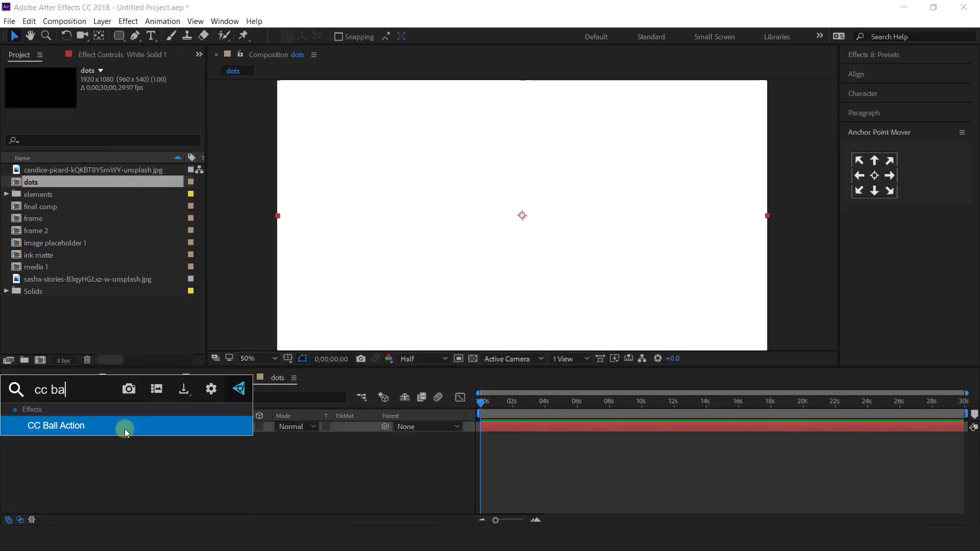
{"action": "left_click", "coordinate": [124, 429]}
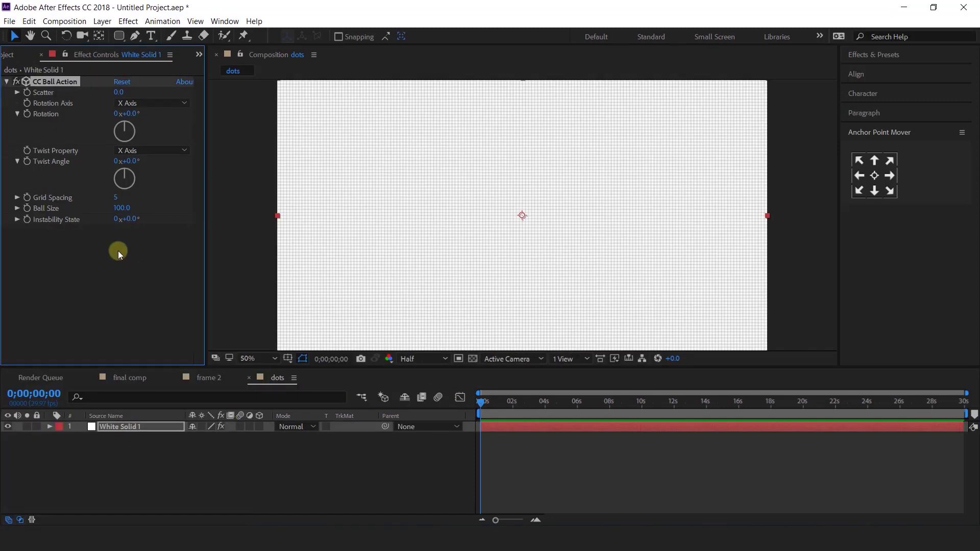
Step: Set CC Ball Action's Grid Spacing to 15 and Ball Size to 5.0
{"action": "left_click", "coordinate": [116, 197]}
{"action": "type", "text": "15"}
{"action": "key", "text": "Return"}
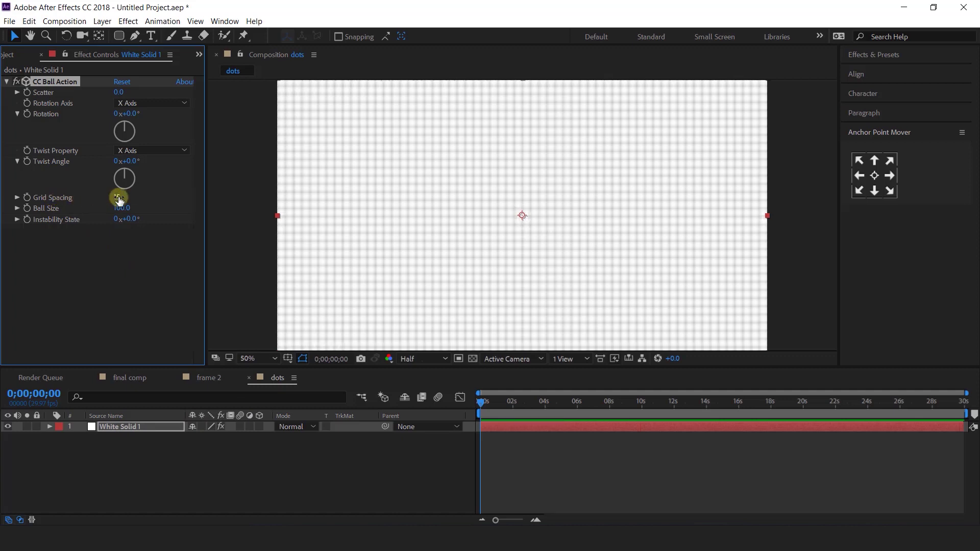
{"action": "left_click", "coordinate": [122, 208]}
{"action": "type", "text": "5.0"}
{"action": "key", "text": "Return"}
{"action": "left_click", "coordinate": [276, 471]}
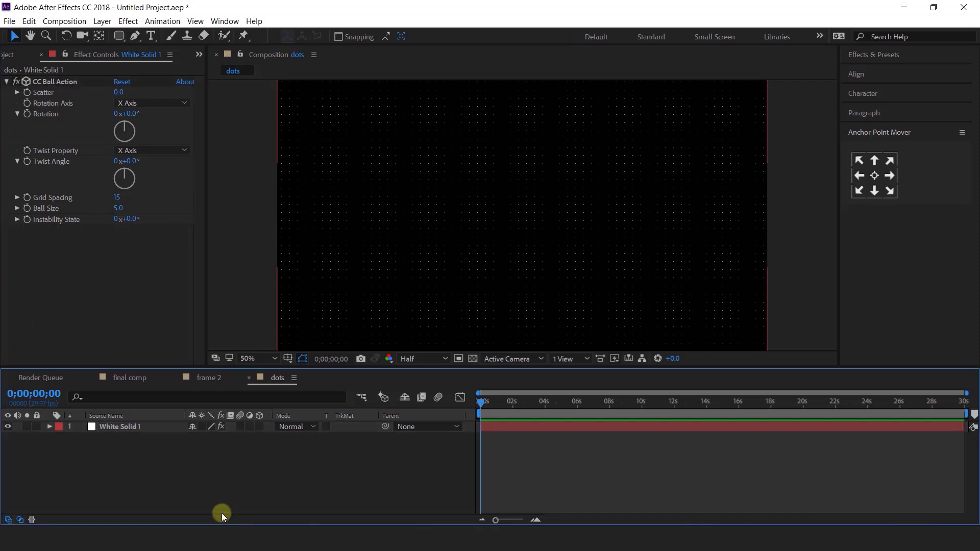
Step: Add a second white solid layer to the dots composition
{"action": "right_click", "coordinate": [340, 449]}
{"action": "mouse_move", "coordinate": [408, 328]}
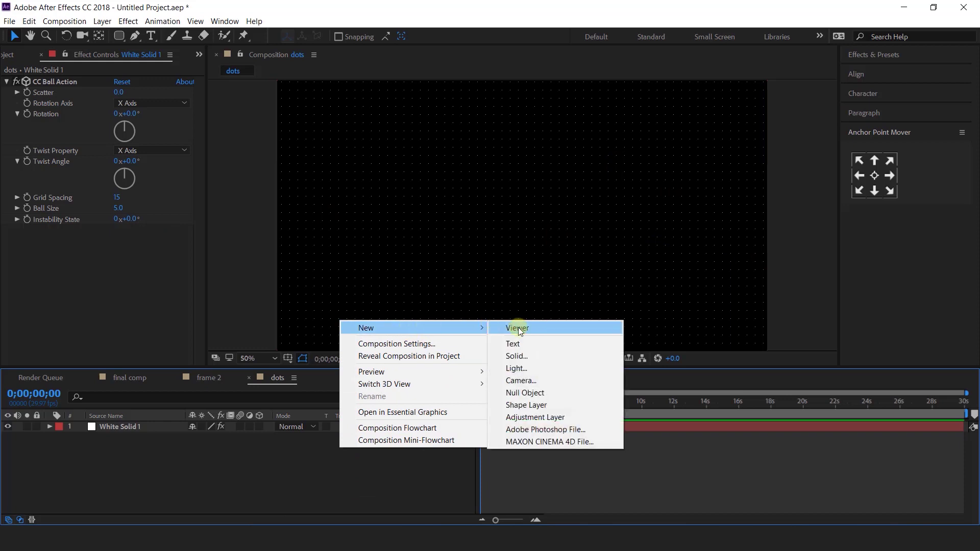
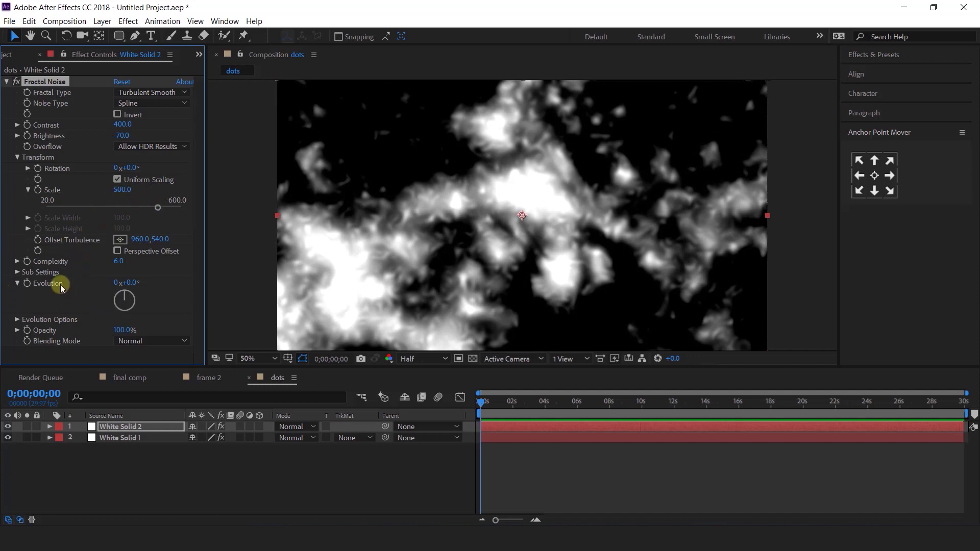
Step: Animate Fractal Noise's Evolution upward from 0x+0.0° at 0;00;00;00 to a keyframe at 0;00;13;28, and shorten the work area to about 14 seconds
{"action": "left_click", "coordinate": [27, 283]}
{"action": "left_click_drag", "start_coordinate": [501, 405], "coordinate": [705, 416]}
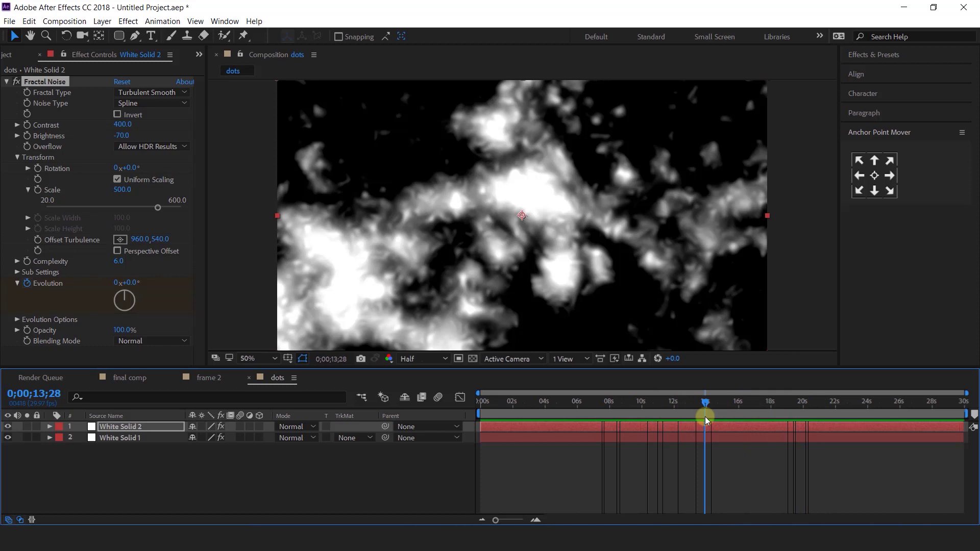
{"action": "left_click_drag", "start_coordinate": [965, 414], "coordinate": [713, 414]}
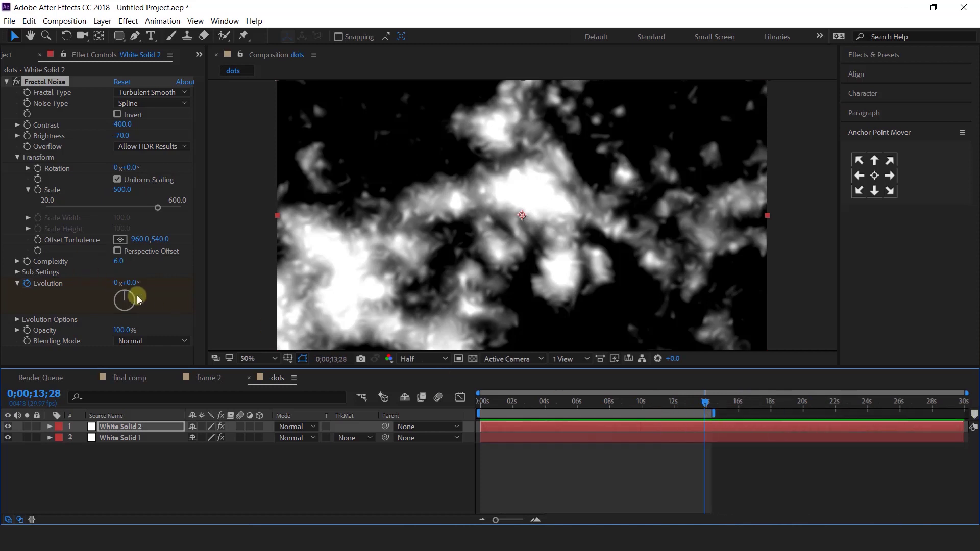
{"action": "left_click", "coordinate": [118, 283]}
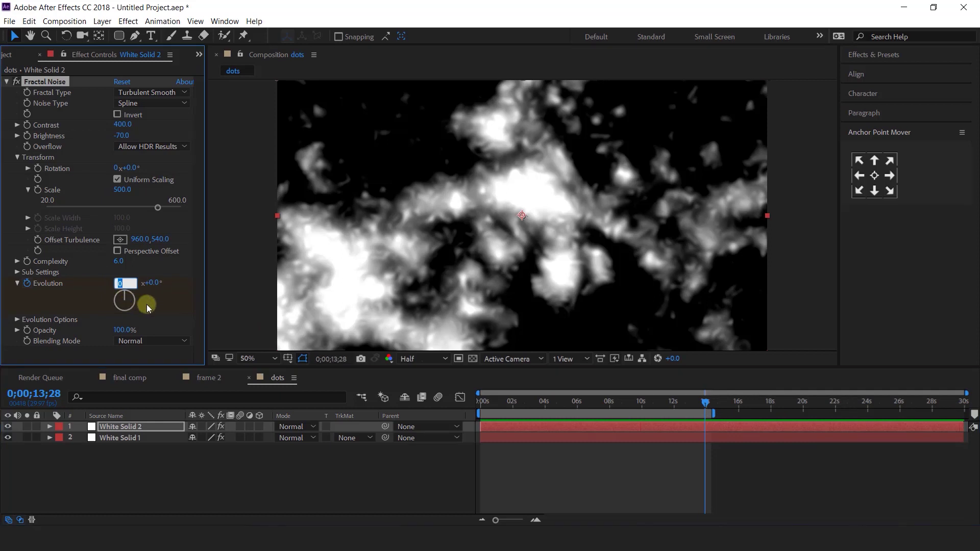
{"action": "key", "text": "Return"}
{"action": "left_click_drag", "start_coordinate": [546, 403], "coordinate": [563, 403]}
{"action": "left_click", "coordinate": [188, 462]}
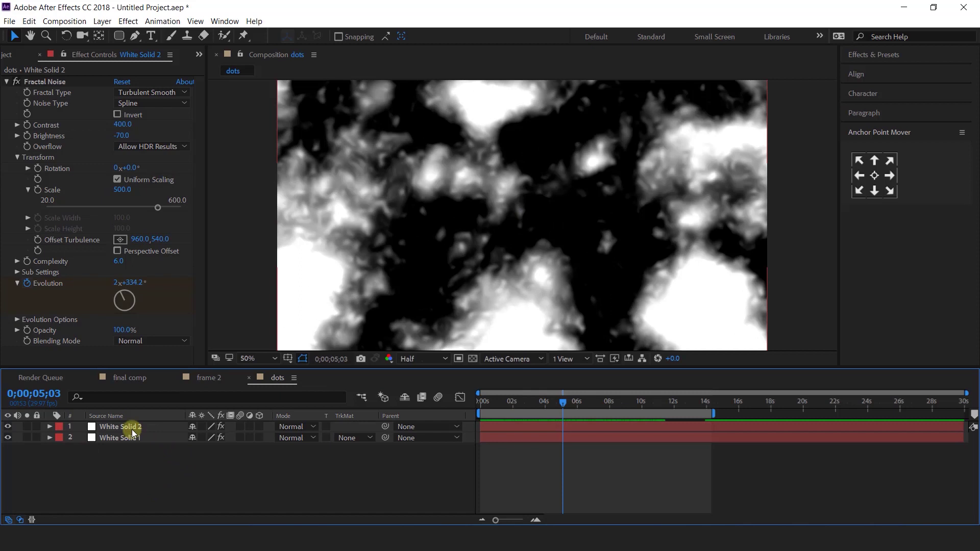
Step: Add Fast Box Blur to the fractal noise solid with Repeat Edge Pixels enabled and a Blur Radius of 30.0
{"action": "left_click", "coordinate": [39, 81]}
{"action": "left_click", "coordinate": [7, 81]}
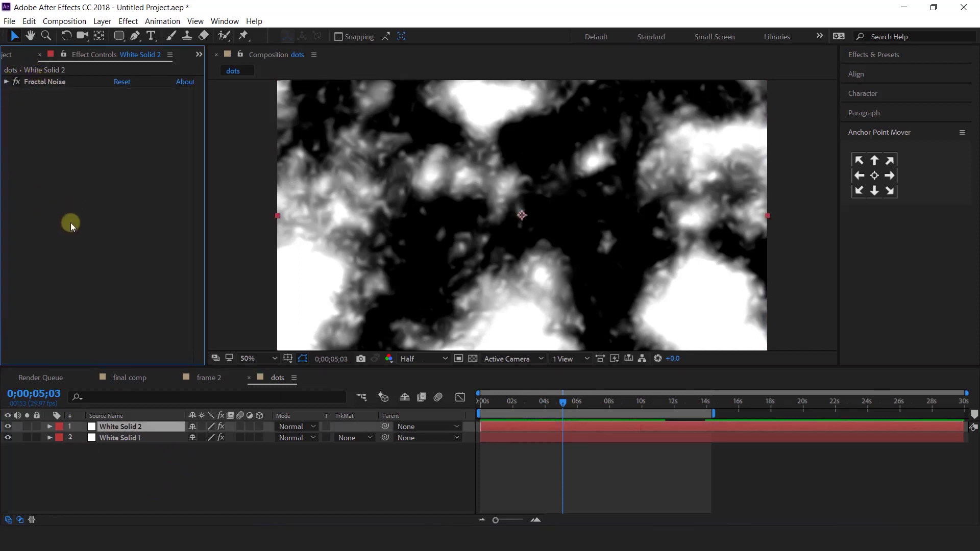
{"action": "left_click", "coordinate": [128, 427]}
{"action": "key", "text": "ctrl+space"}
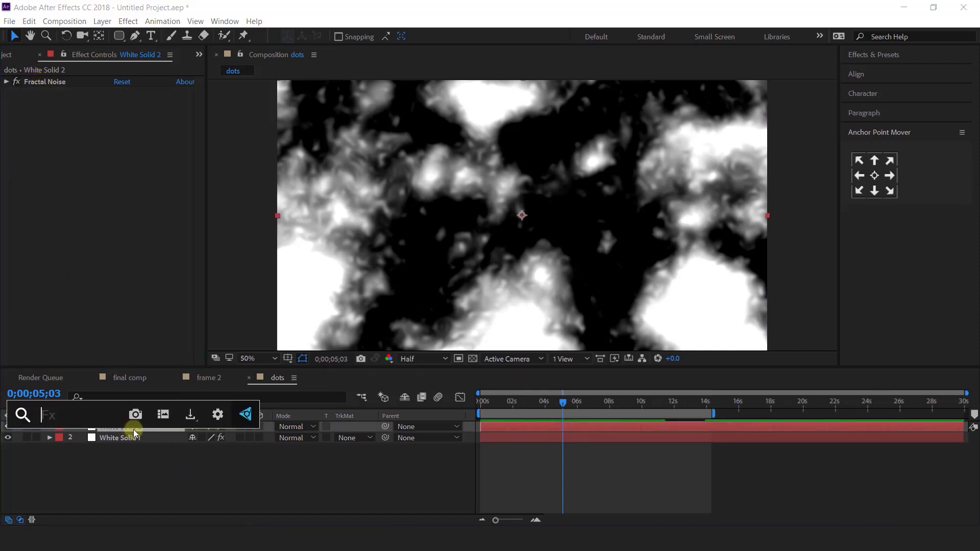
{"action": "type", "text": "fast"}
{"action": "key", "text": "Return"}
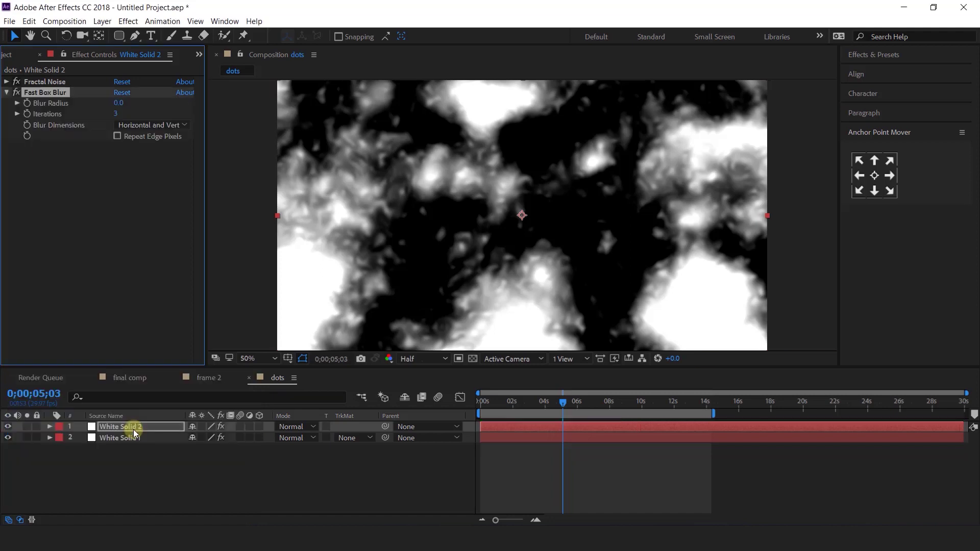
{"action": "left_click", "coordinate": [117, 136]}
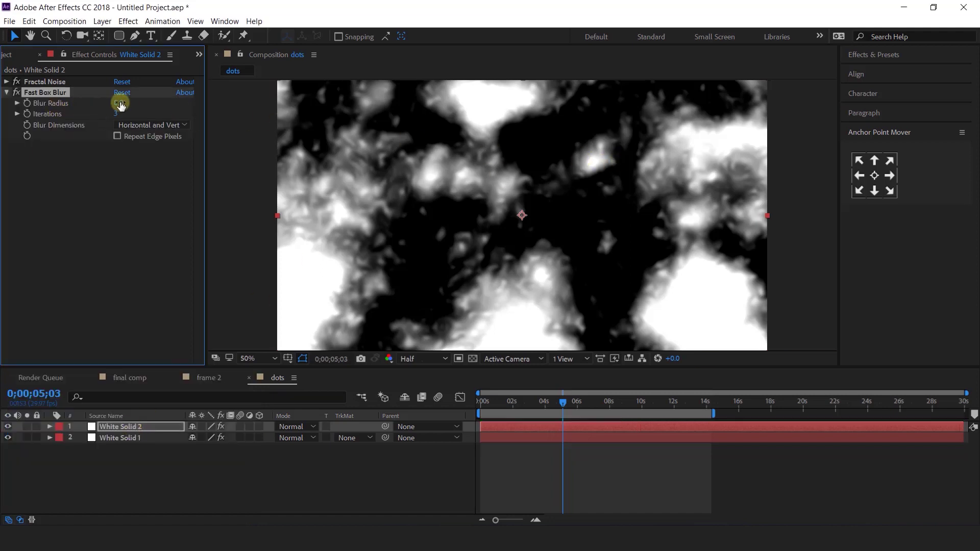
{"action": "left_click_drag", "start_coordinate": [125, 103], "coordinate": [221, 137]}
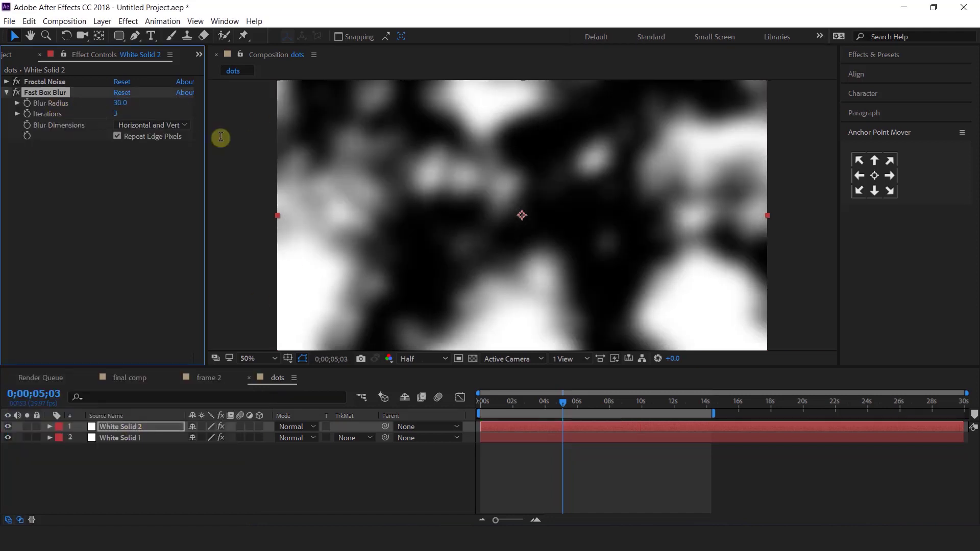
Step: Apply CC Toner to the noise solid, set its Midtones colour to white (FFFFFF), and preview the animation
{"action": "left_click", "coordinate": [118, 428]}
{"action": "key", "text": "ctrl+space"}
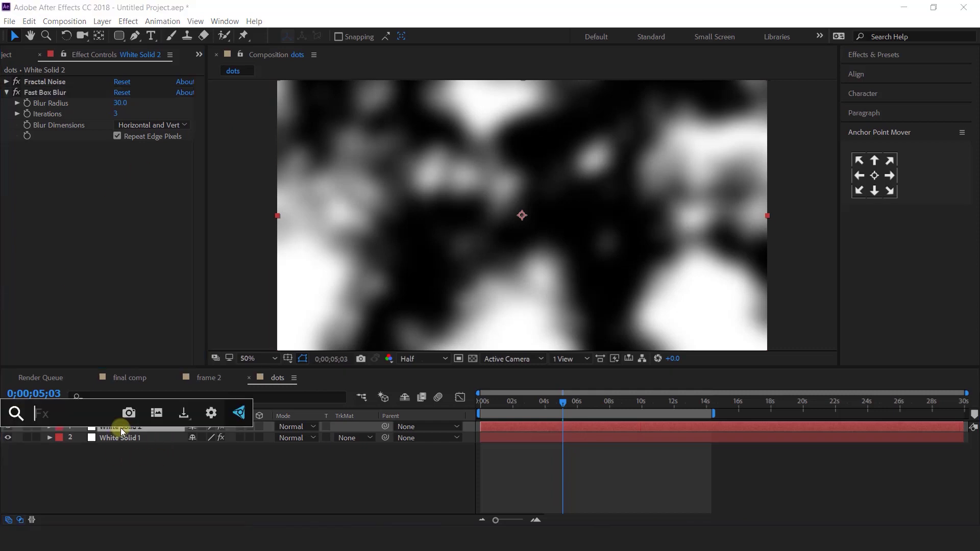
{"action": "type", "text": "cc to"}
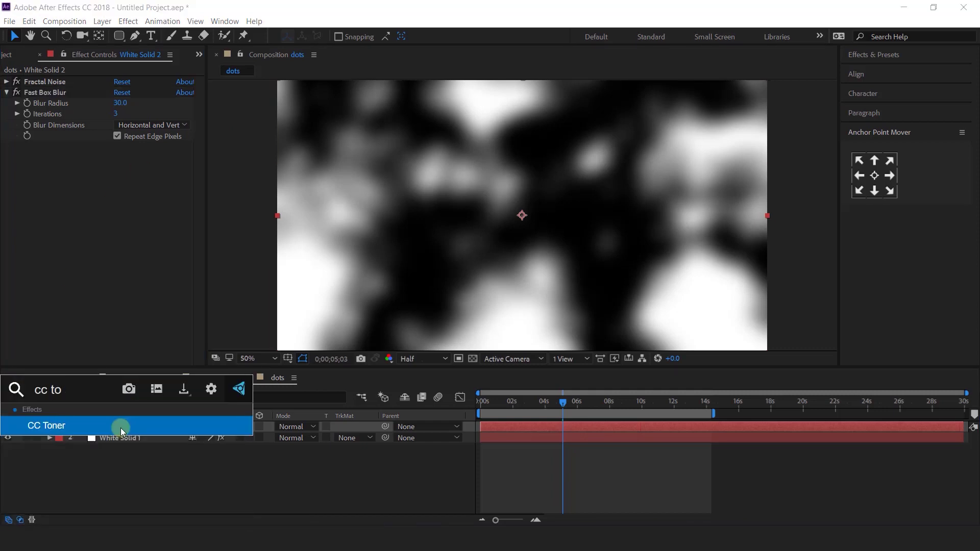
{"action": "left_click", "coordinate": [121, 427]}
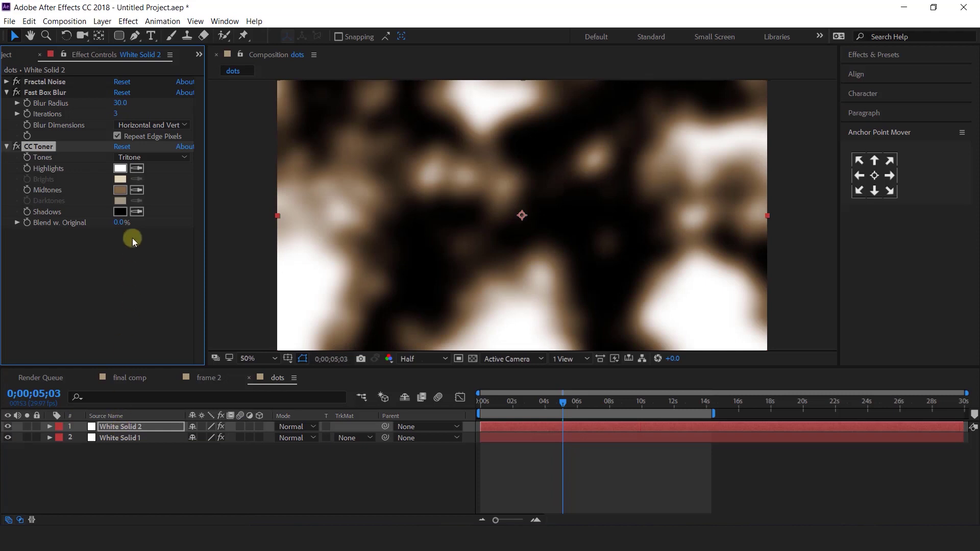
{"action": "left_click", "coordinate": [120, 192]}
{"action": "left_click", "coordinate": [108, 113]}
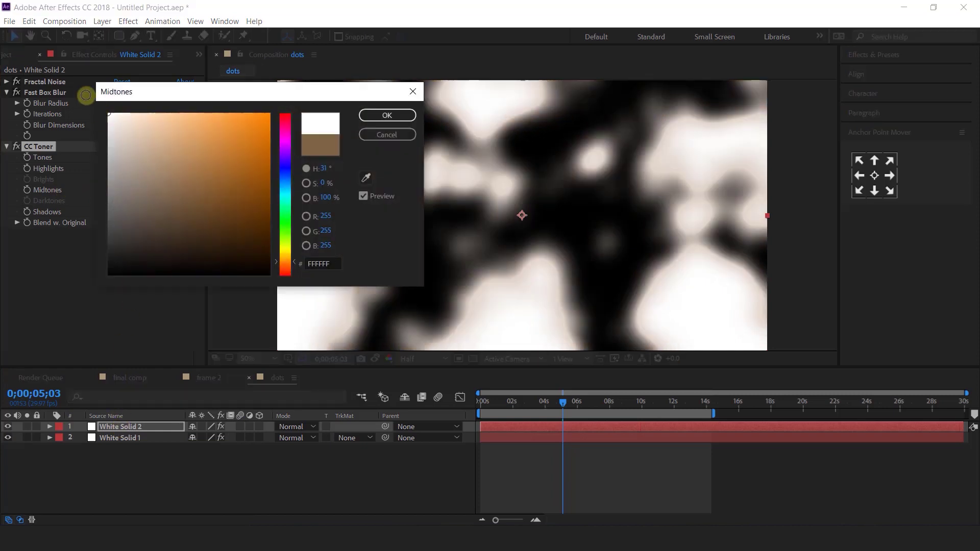
{"action": "left_click", "coordinate": [387, 115]}
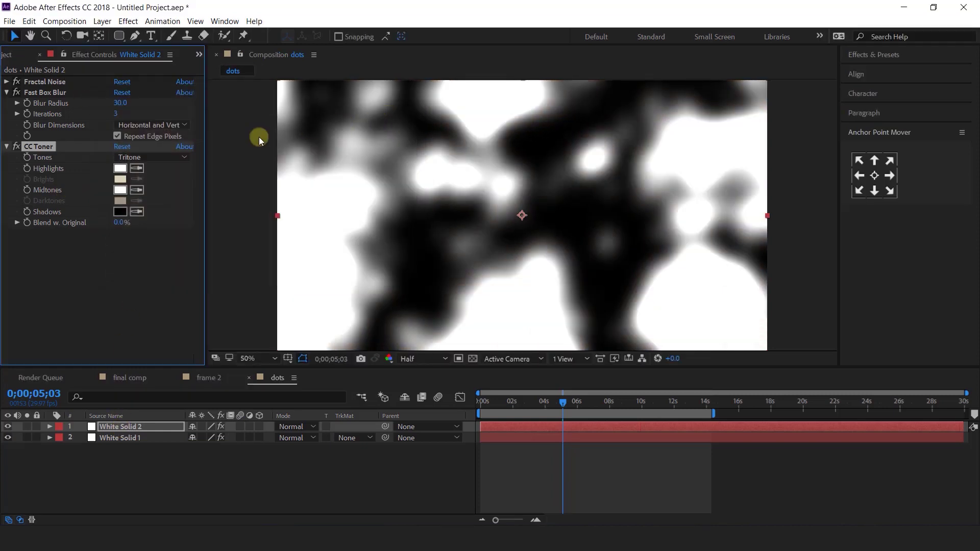
{"action": "left_click", "coordinate": [249, 468]}
{"action": "key", "text": "space"}
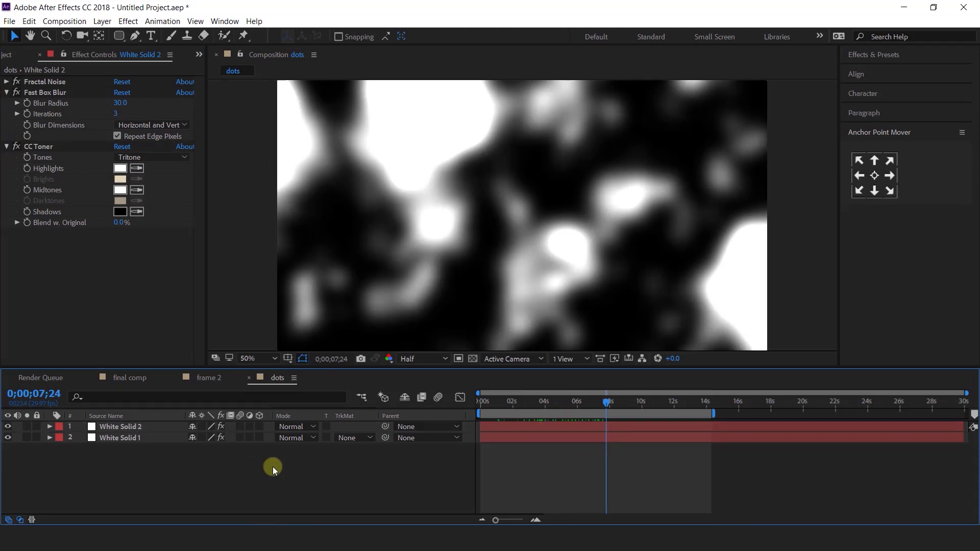
Step: Set the ball-grid layer White Solid 1 to use White Solid 2 as its luma matte and scrub through the result
{"action": "left_click", "coordinate": [136, 439]}
{"action": "left_click", "coordinate": [368, 443]}
{"action": "left_click", "coordinate": [440, 492]}
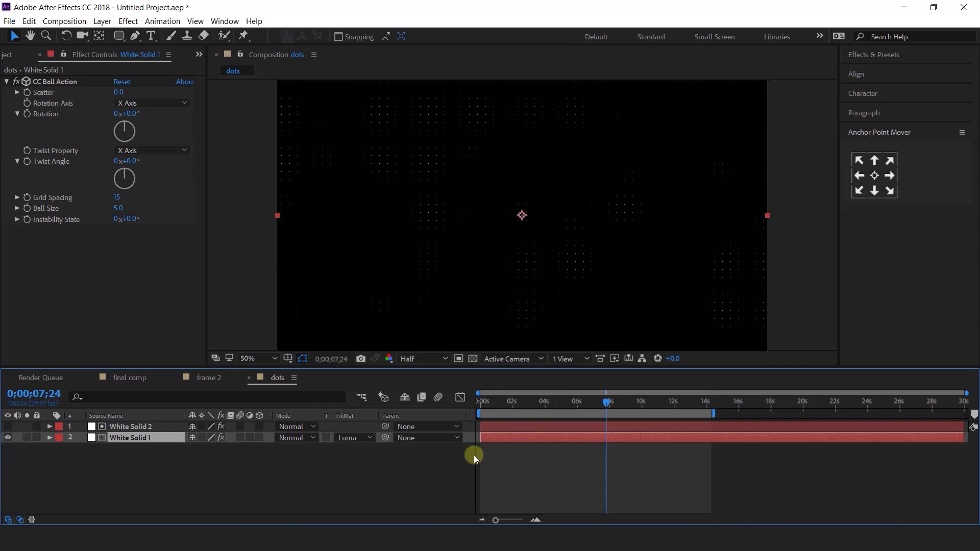
{"action": "left_click_drag", "start_coordinate": [492, 405], "coordinate": [645, 415]}
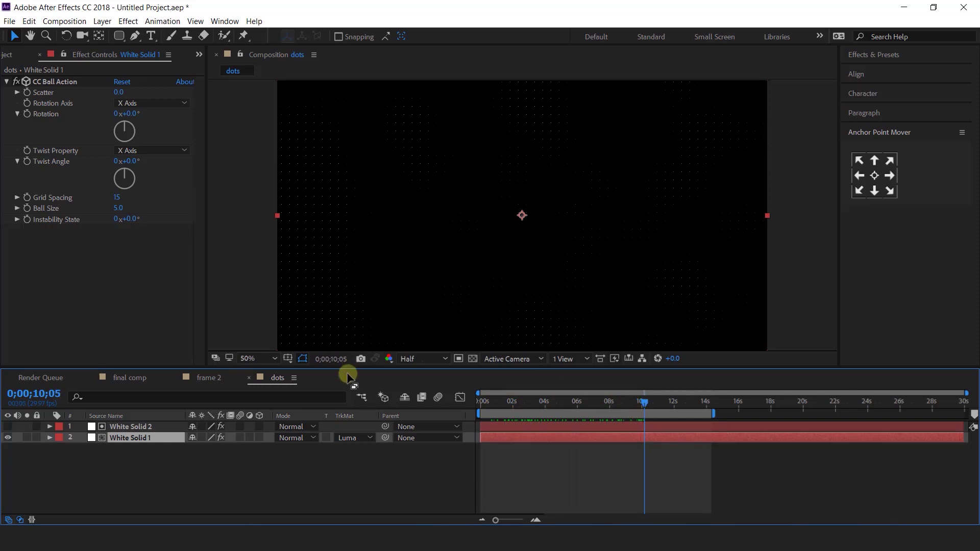
Step: Place the dots composition above media 1 in final comp
{"action": "left_click", "coordinate": [131, 378]}
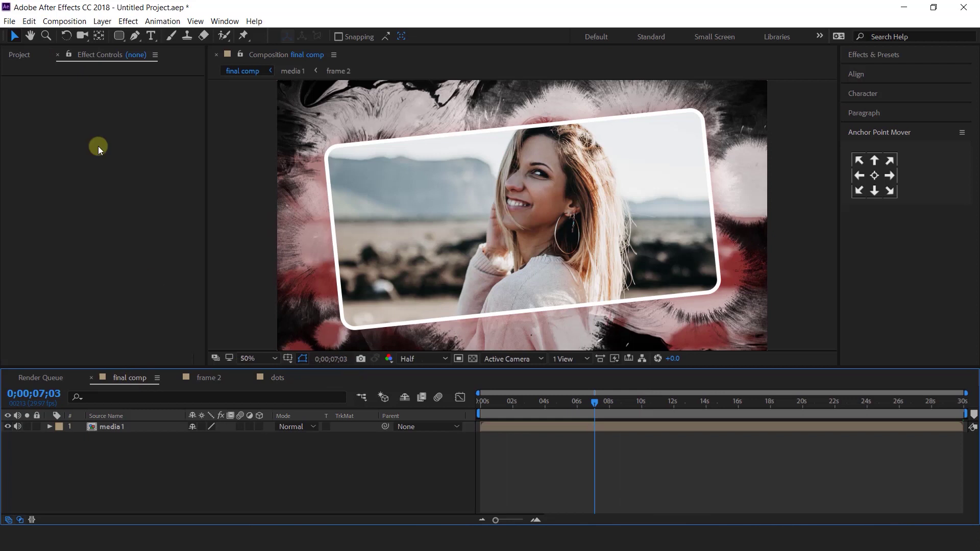
{"action": "left_click", "coordinate": [18, 52]}
{"action": "left_click_drag", "start_coordinate": [23, 182], "coordinate": [132, 428]}
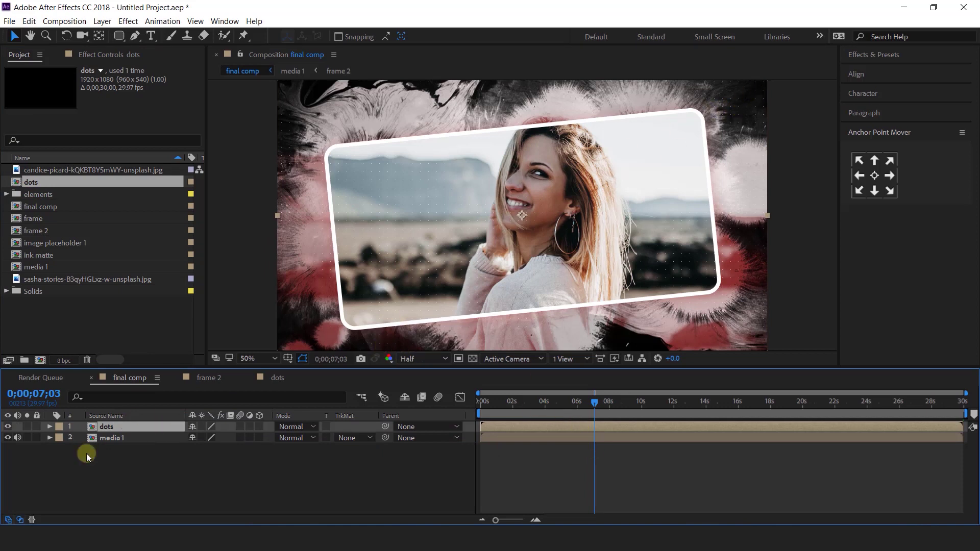
{"action": "left_click", "coordinate": [237, 458]}
Step: Create a new 1920 x 1080 composition named dirt, 30 seconds long at 29.97 fps
{"action": "left_click", "coordinate": [61, 329]}
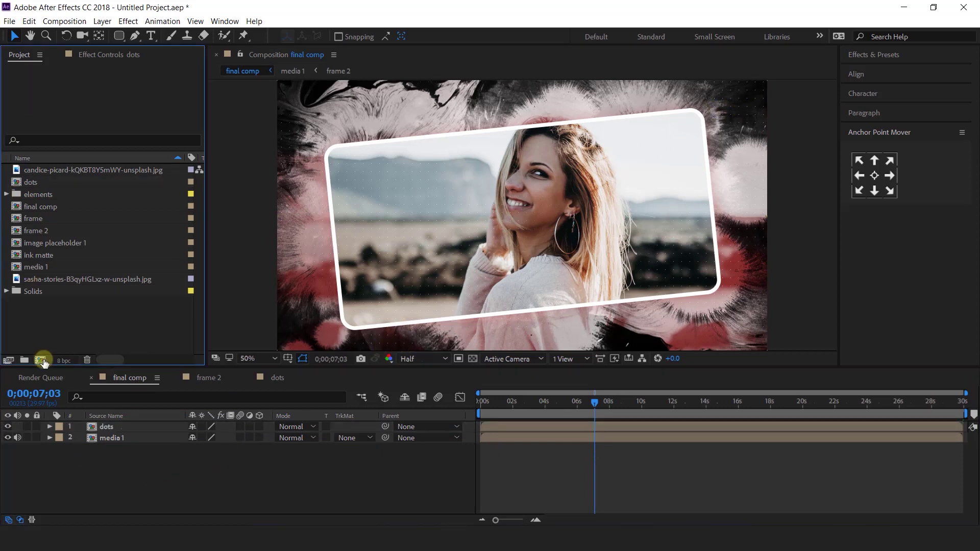
{"action": "left_click", "coordinate": [41, 359]}
{"action": "left_click", "coordinate": [532, 96]}
{"action": "left_click", "coordinate": [453, 105]}
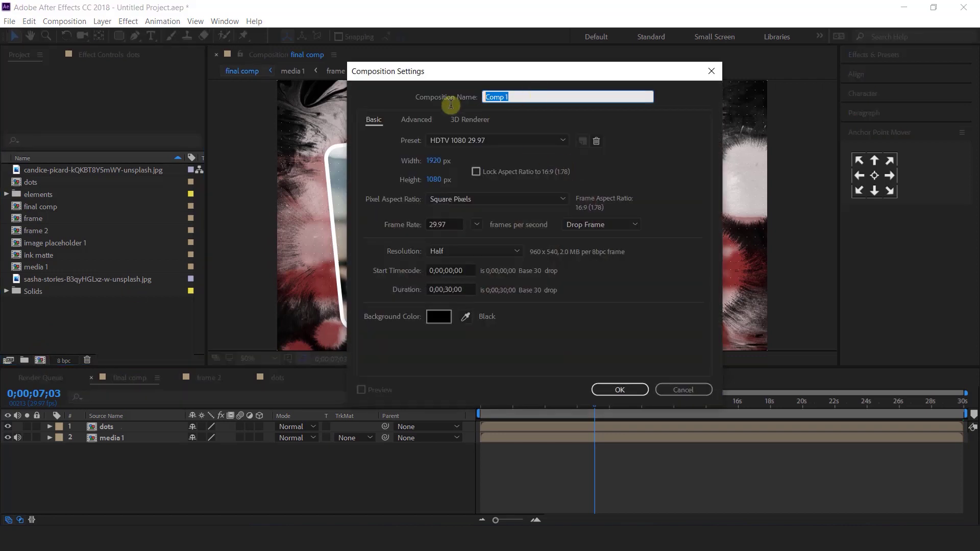
{"action": "key", "text": "Return"}
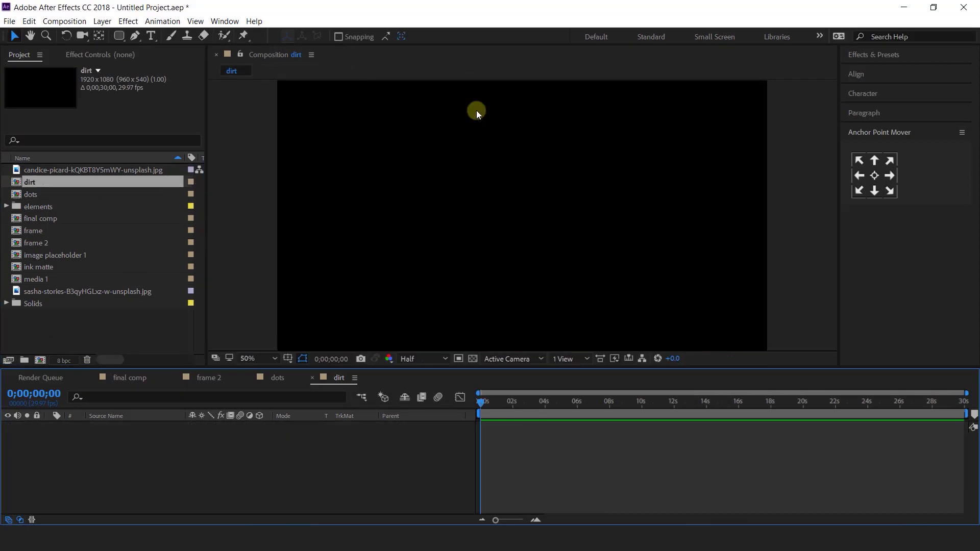
Step: Add Micro Dirt 02.mp4 from the elements folder to the dirt composition
{"action": "double_click", "coordinate": [21, 213]}
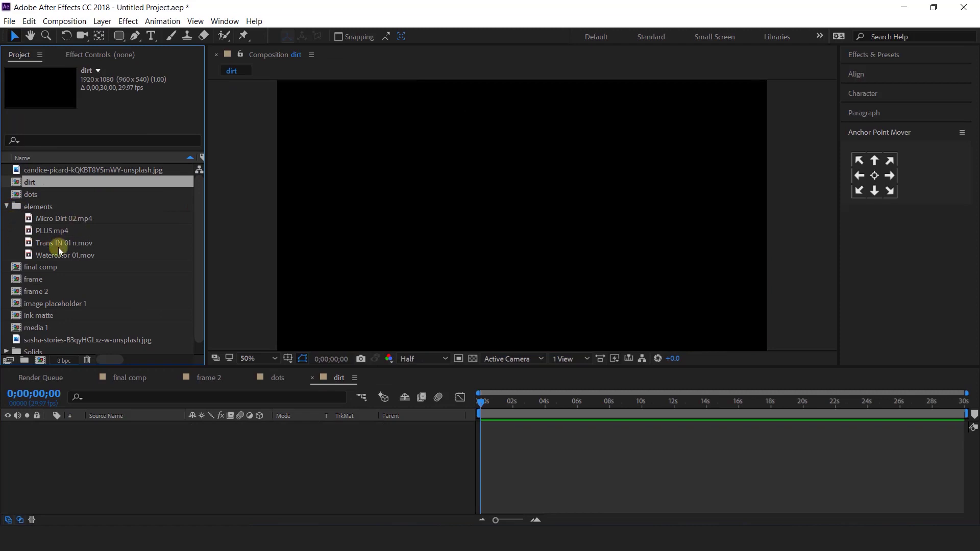
{"action": "left_click", "coordinate": [47, 223]}
{"action": "left_click_drag", "start_coordinate": [69, 220], "coordinate": [159, 452]}
Step: Add a white FFFFFF solid to the dirt composition and place it beneath Micro Dirt 02.mp4
{"action": "right_click", "coordinate": [352, 442]}
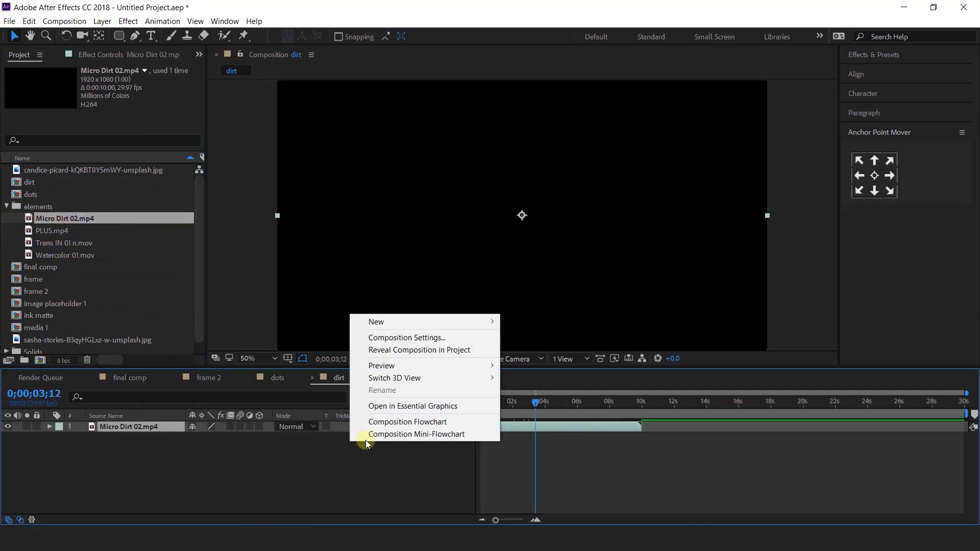
{"action": "mouse_move", "coordinate": [393, 325]}
{"action": "left_click", "coordinate": [551, 348]}
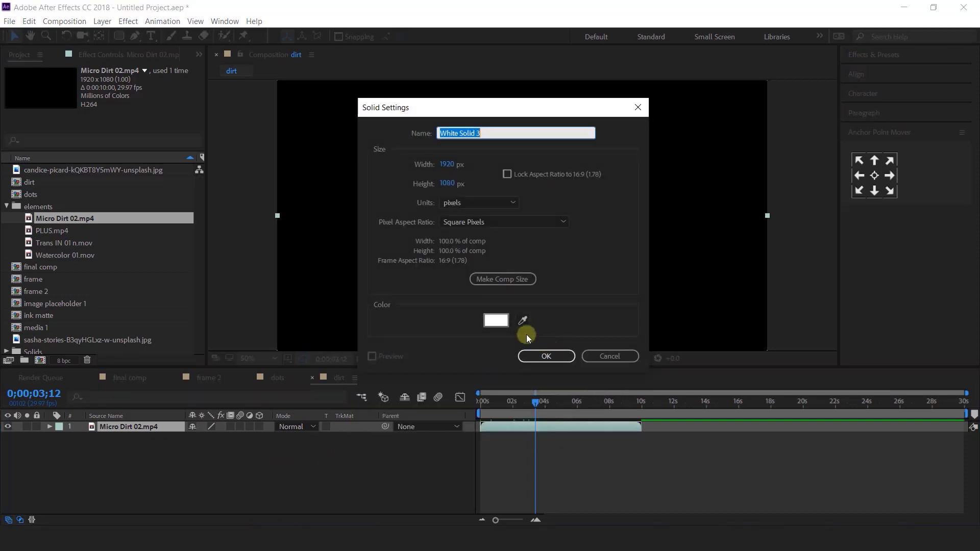
{"action": "left_click", "coordinate": [495, 320]}
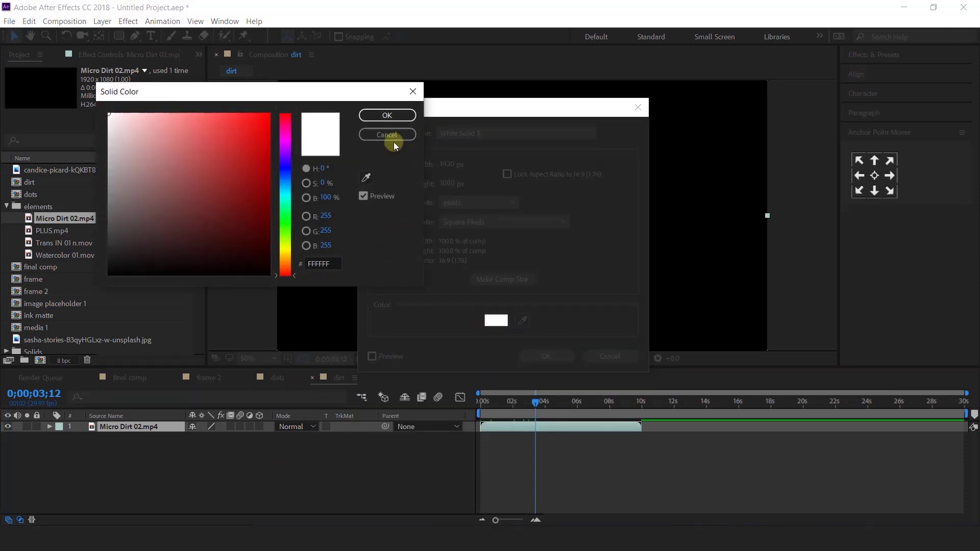
{"action": "left_click", "coordinate": [396, 117]}
{"action": "left_click", "coordinate": [550, 357]}
{"action": "left_click_drag", "start_coordinate": [131, 427], "coordinate": [135, 443]}
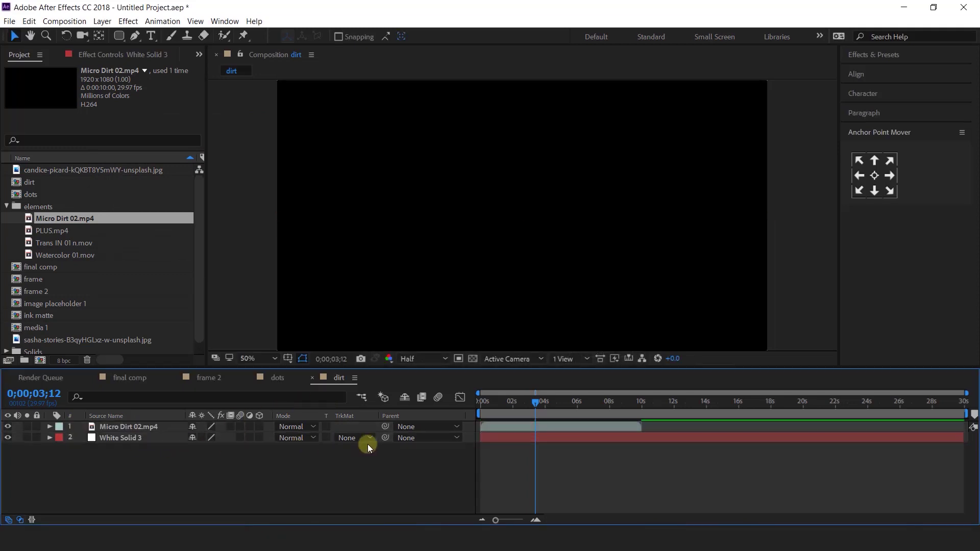
Step: Set the white solid's track matte to the luma of Micro Dirt 02.mp4 and check the result against the transparency grid
{"action": "left_click", "coordinate": [367, 441]}
{"action": "left_click", "coordinate": [400, 491]}
{"action": "left_click_drag", "start_coordinate": [513, 406], "coordinate": [511, 403]}
{"action": "left_click_drag", "start_coordinate": [595, 203], "coordinate": [595, 239]}
{"action": "left_click", "coordinate": [473, 359]}
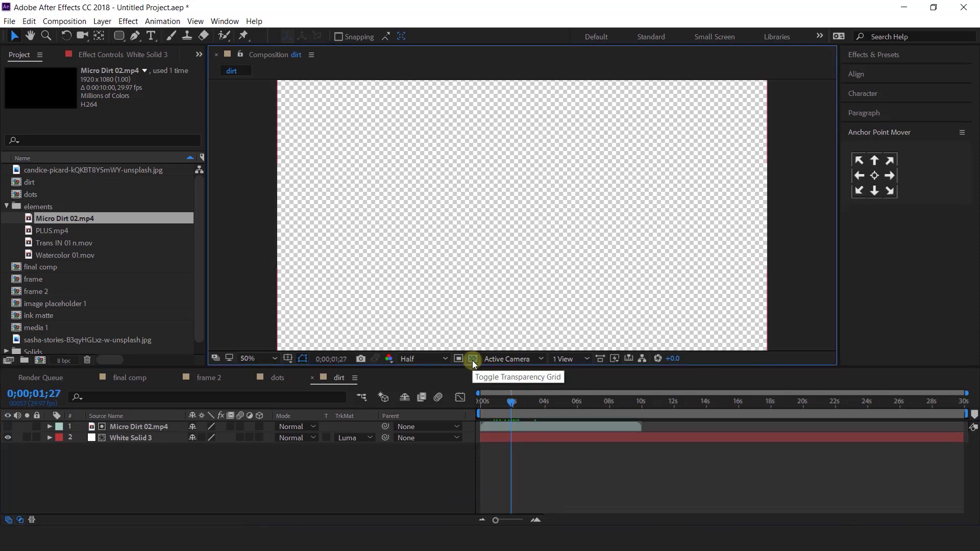
{"action": "left_click", "coordinate": [475, 359]}
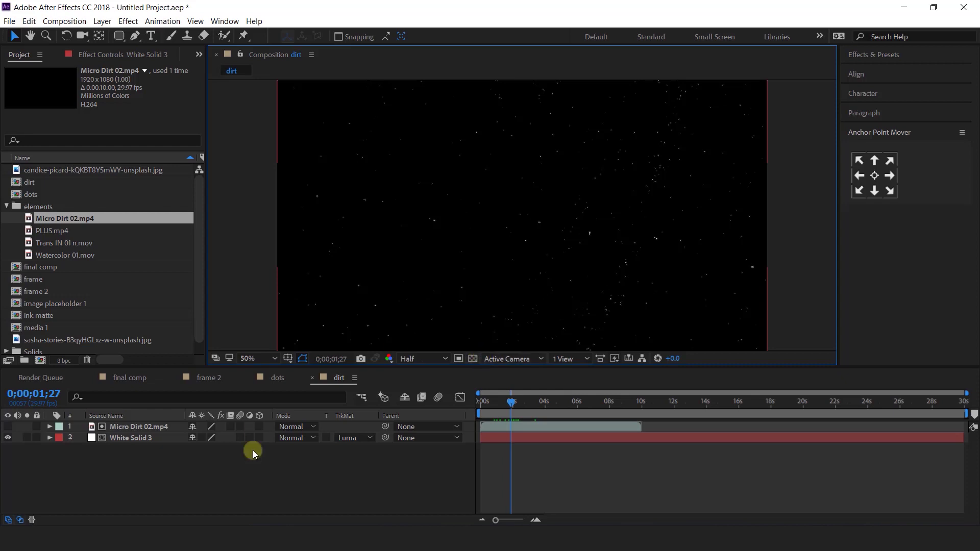
Step: Place the dirt composition above dots in final comp
{"action": "left_click", "coordinate": [125, 378]}
{"action": "left_click", "coordinate": [28, 223]}
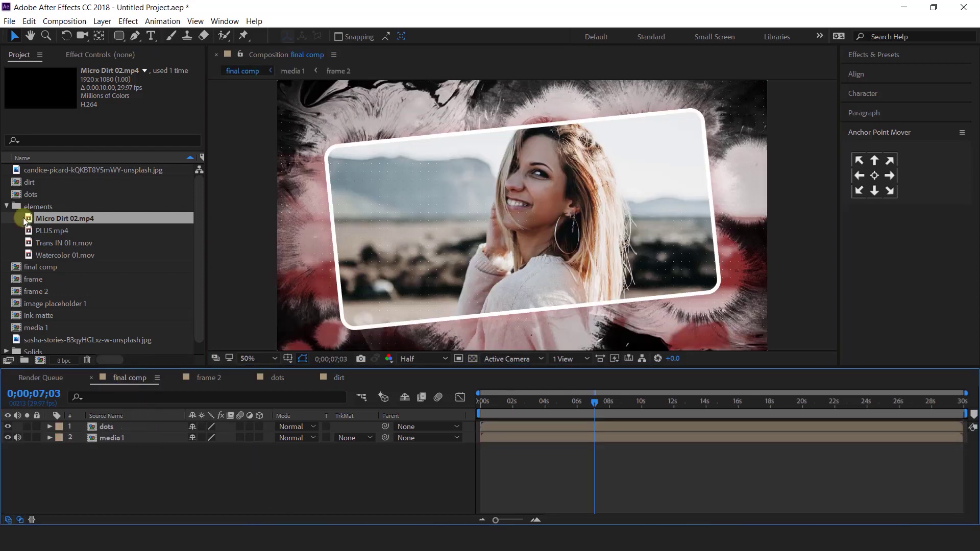
{"action": "left_click", "coordinate": [6, 207]}
{"action": "left_click", "coordinate": [29, 182]}
{"action": "left_click", "coordinate": [31, 195], "text": "shift"}
{"action": "left_click_drag", "start_coordinate": [30, 194], "coordinate": [140, 425]}
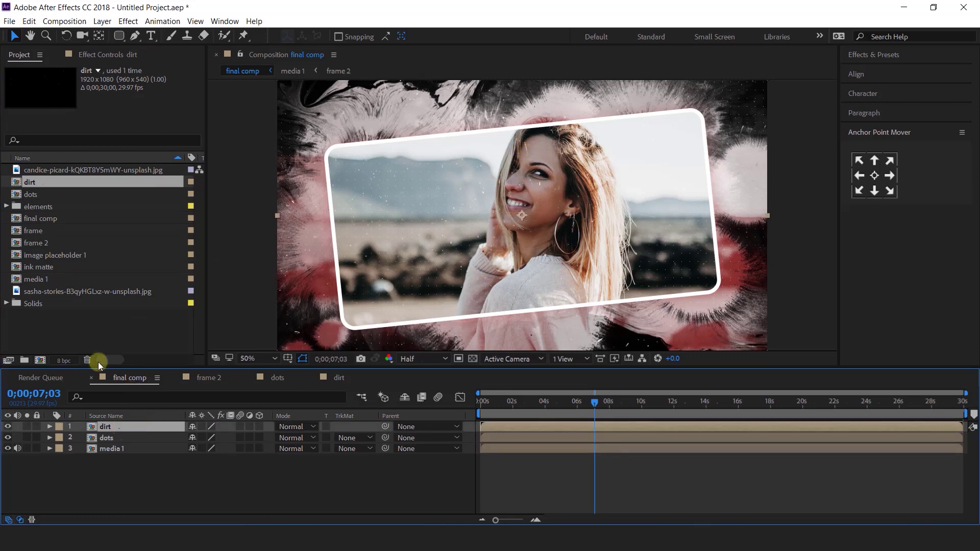
Step: Create a composition named plus and add PLUS.mp4 from the elements folder to it
{"action": "left_click", "coordinate": [40, 361]}
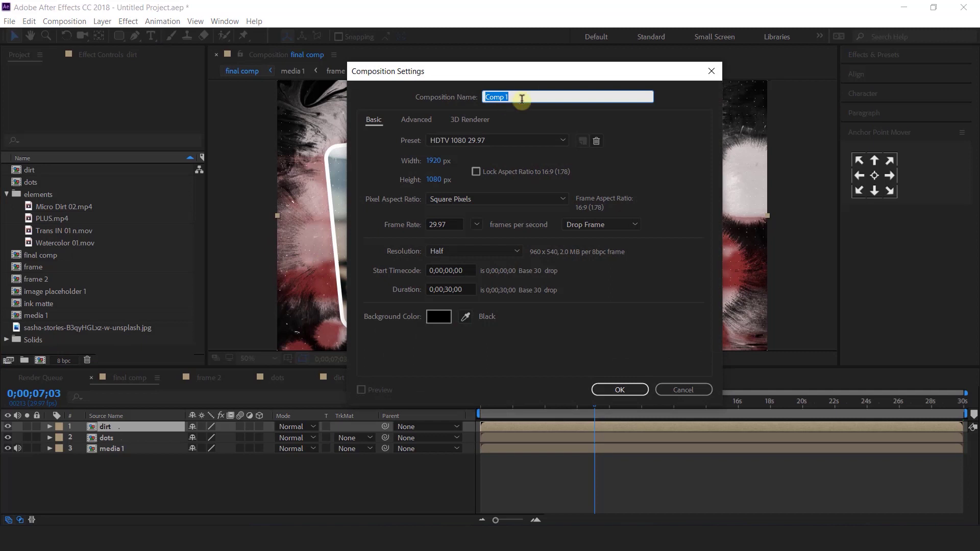
{"action": "type", "text": "plus"}
{"action": "key", "text": "Return"}
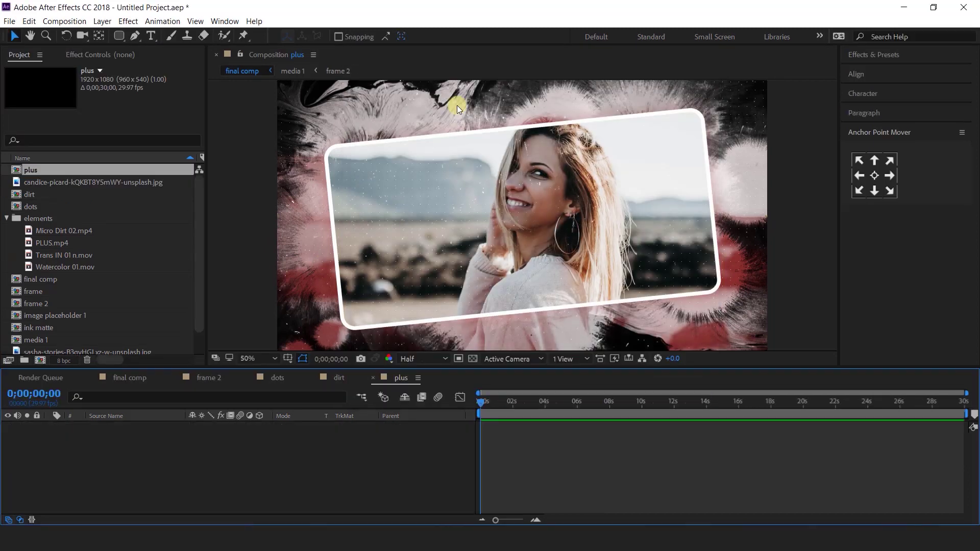
{"action": "left_click", "coordinate": [44, 232]}
{"action": "left_click_drag", "start_coordinate": [43, 231], "coordinate": [168, 444]}
Step: Add a white solid beneath PLUS.mp4 and set its track matte to Luma Matte "PLUS.mp4"
{"action": "right_click", "coordinate": [528, 440]}
{"action": "mouse_move", "coordinate": [347, 328]}
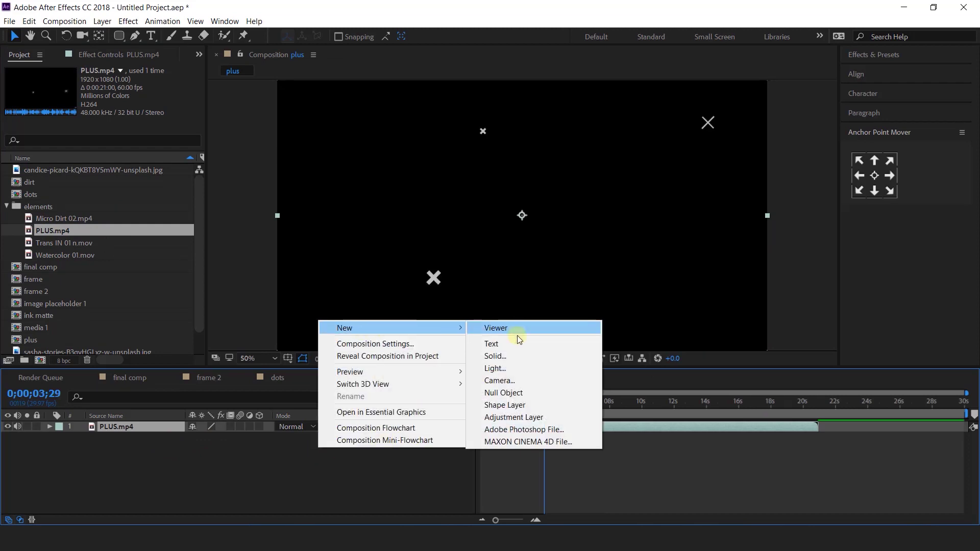
{"action": "left_click", "coordinate": [517, 329]}
{"action": "left_click", "coordinate": [546, 356]}
{"action": "left_click_drag", "start_coordinate": [105, 428], "coordinate": [119, 442]}
{"action": "left_click", "coordinate": [355, 438]}
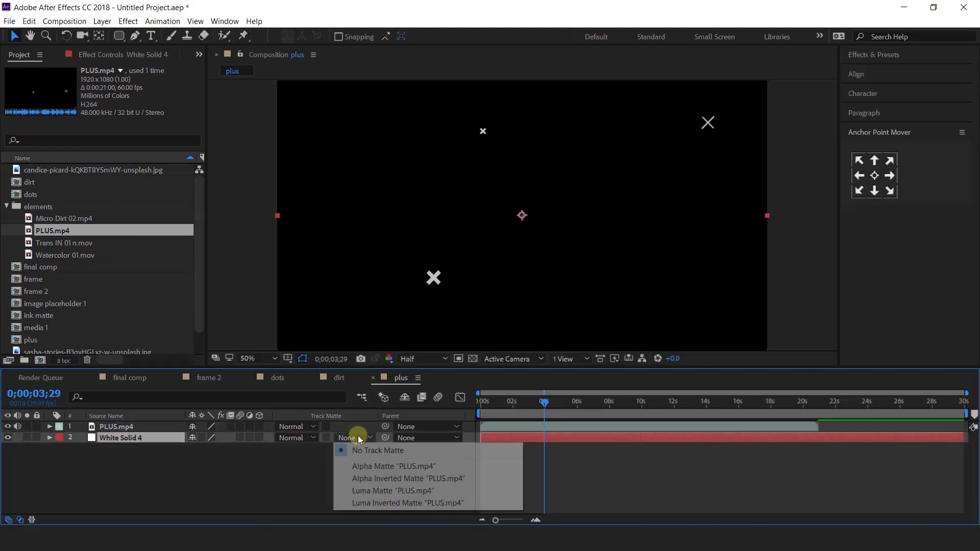
{"action": "left_click", "coordinate": [397, 492]}
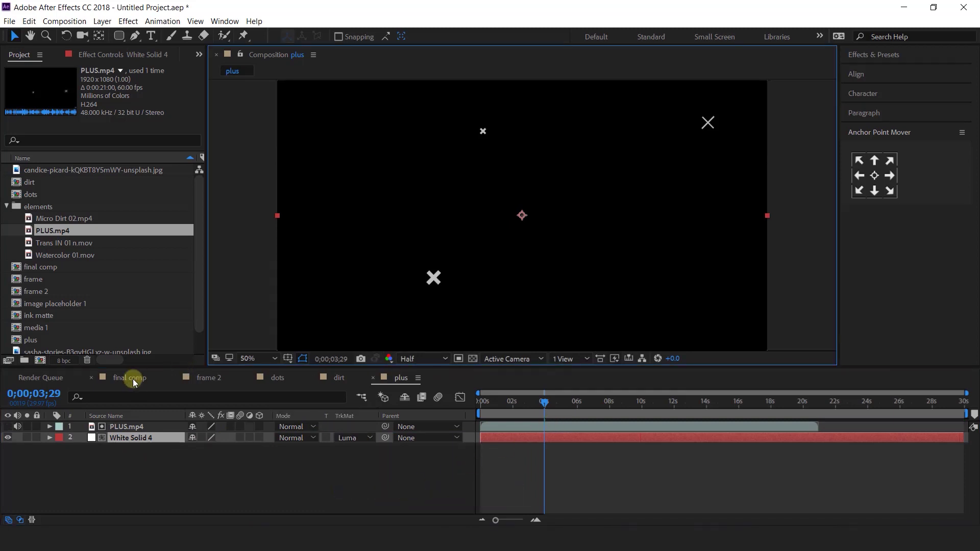
Step: Place the plus composition above dirt as the topmost layer of final comp
{"action": "left_click", "coordinate": [134, 378]}
{"action": "left_click_drag", "start_coordinate": [20, 339], "coordinate": [141, 425]}
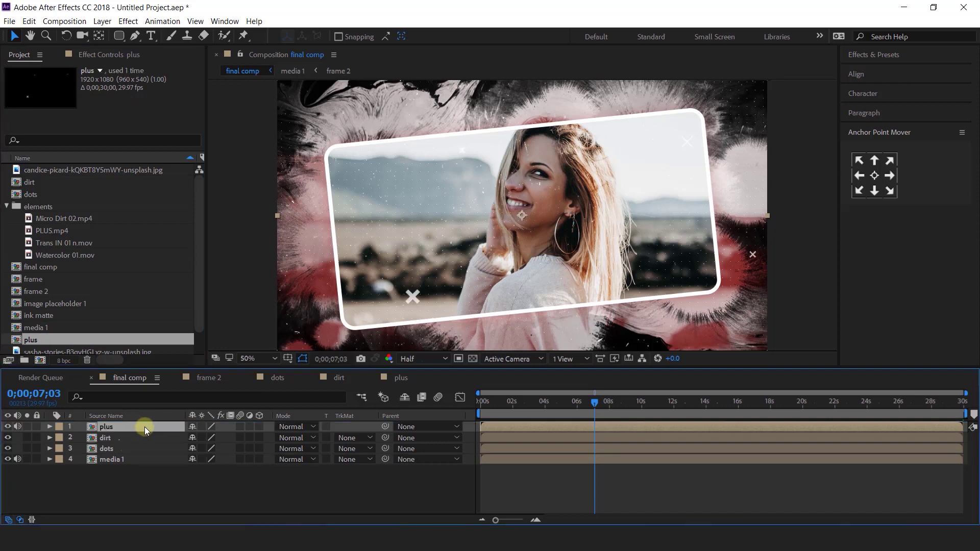
{"action": "left_click", "coordinate": [142, 493]}
Step: Create a composition named particles and add Particles.mov from the elements folder to it
{"action": "left_click", "coordinate": [90, 315]}
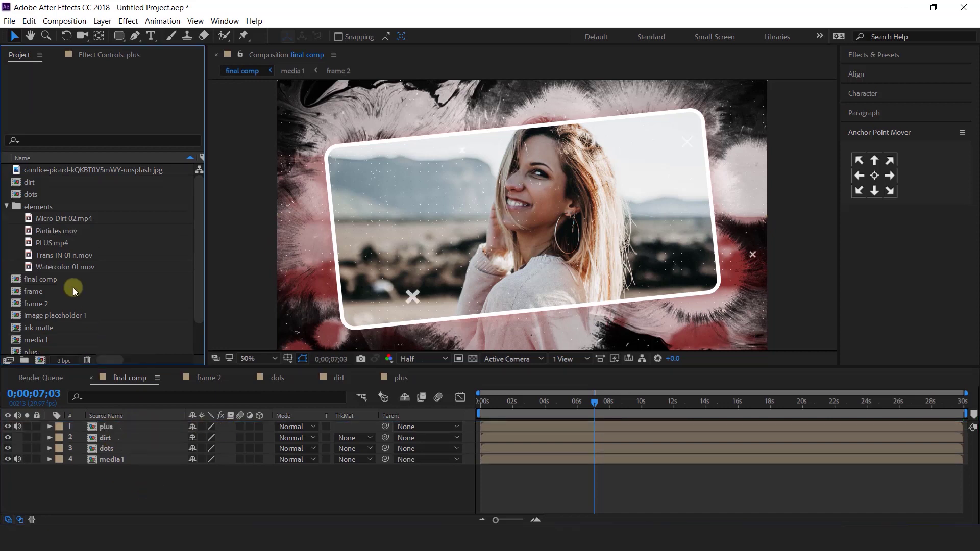
{"action": "left_click", "coordinate": [52, 230]}
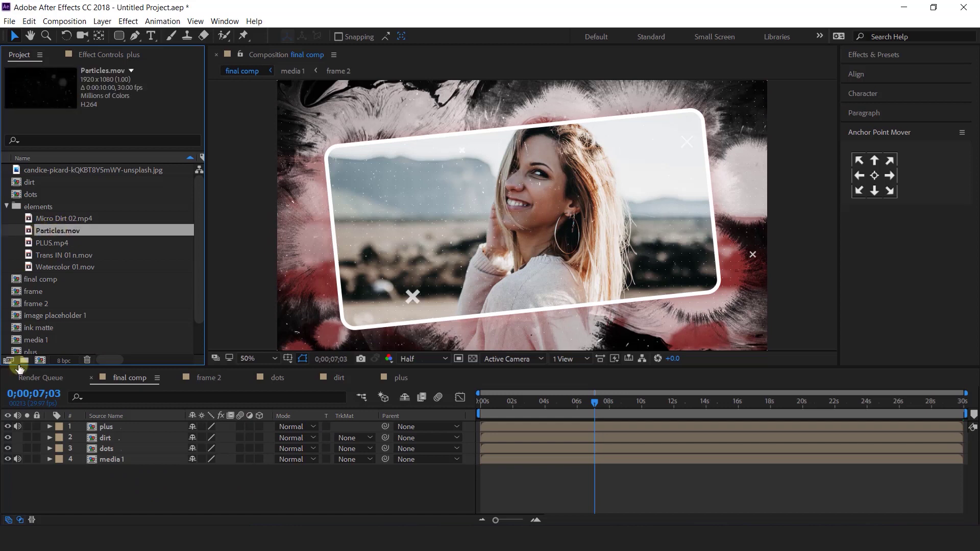
{"action": "scroll", "coordinate": [106, 357], "scroll_direction": "down", "scroll_amount": 1}
{"action": "left_click", "coordinate": [86, 351]}
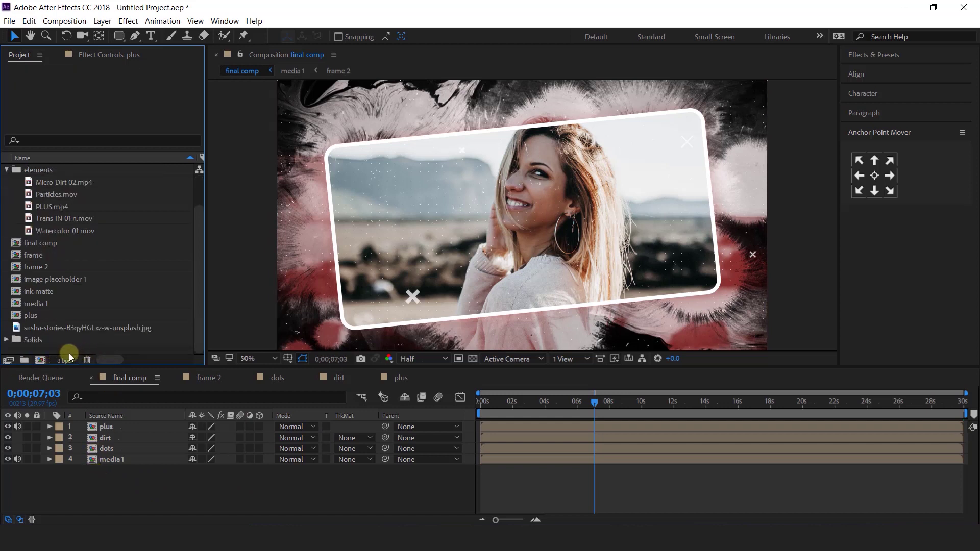
{"action": "left_click", "coordinate": [39, 361]}
{"action": "type", "text": "particles"}
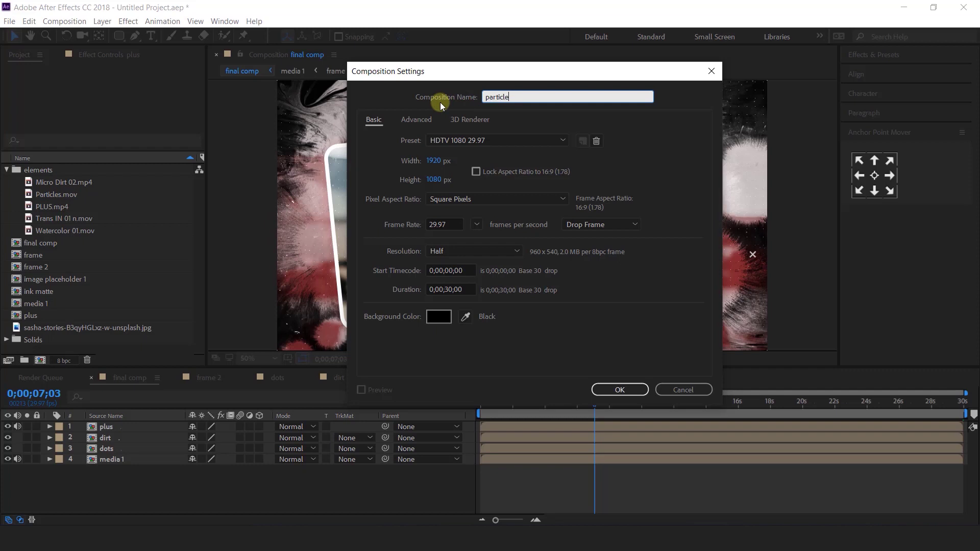
{"action": "key", "text": "Return"}
{"action": "left_click_drag", "start_coordinate": [65, 218], "coordinate": [186, 458]}
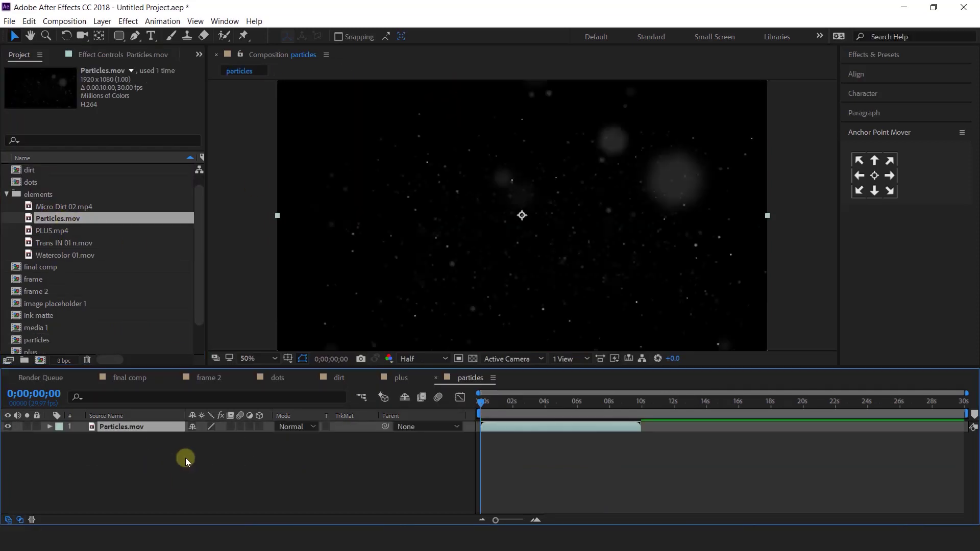
Step: Add a white solid beneath Particles.mov and set its track matte to Luma Matte using Particles.mov
{"action": "right_click", "coordinate": [397, 441]}
{"action": "mouse_move", "coordinate": [424, 319]}
{"action": "left_click", "coordinate": [593, 354]}
{"action": "left_click", "coordinate": [532, 355]}
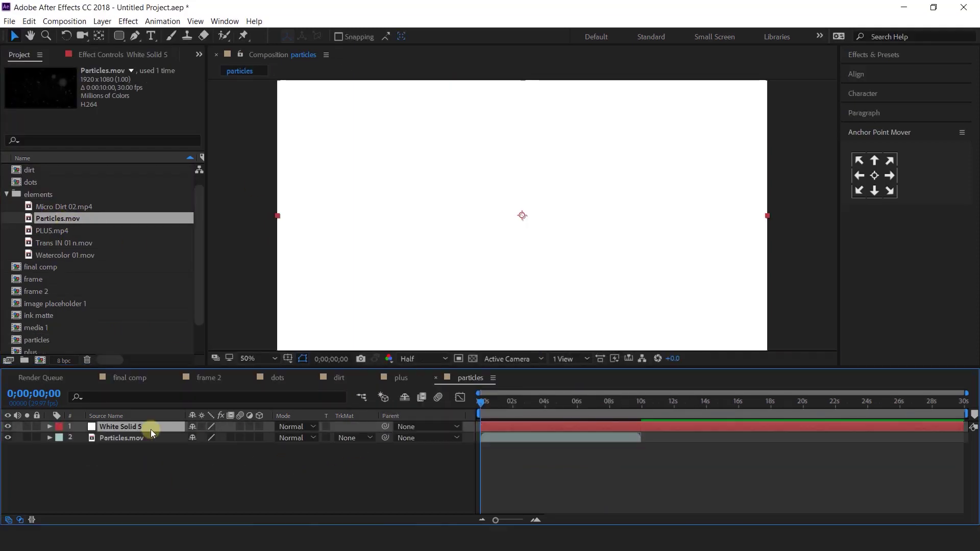
{"action": "left_click_drag", "start_coordinate": [192, 423], "coordinate": [194, 439]}
{"action": "left_click", "coordinate": [356, 436]}
{"action": "left_click", "coordinate": [409, 490]}
{"action": "left_click", "coordinate": [473, 359]}
{"action": "mouse_move", "coordinate": [509, 403]}
{"action": "left_mouse_down"}
{"action": "mouse_move", "coordinate": [522, 404]}
{"action": "mouse_move", "coordinate": [494, 403]}
{"action": "left_mouse_up"}
Step: Place the particles composition above plus as the topmost layer of final comp
{"action": "left_click", "coordinate": [122, 377]}
{"action": "left_click_drag", "start_coordinate": [22, 340], "coordinate": [148, 424]}
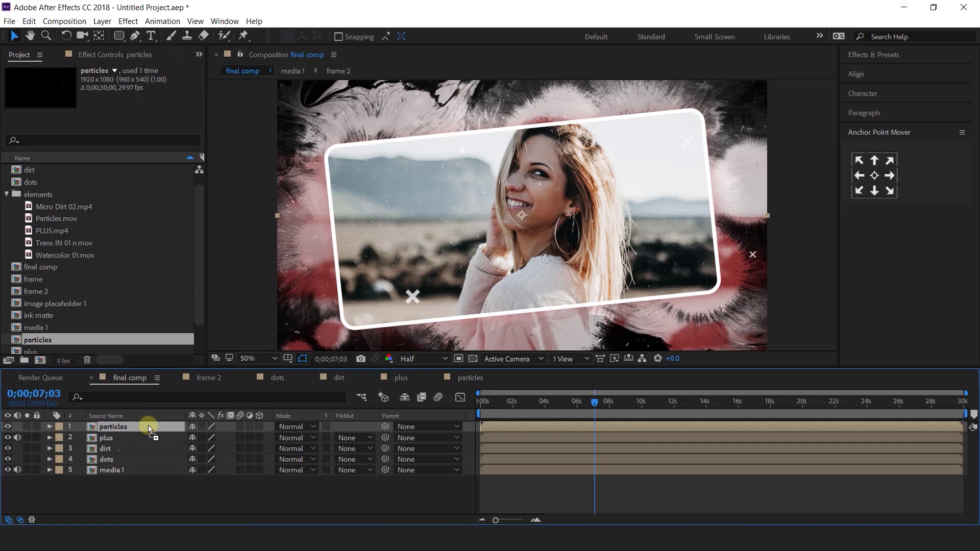
{"action": "left_click", "coordinate": [115, 335]}
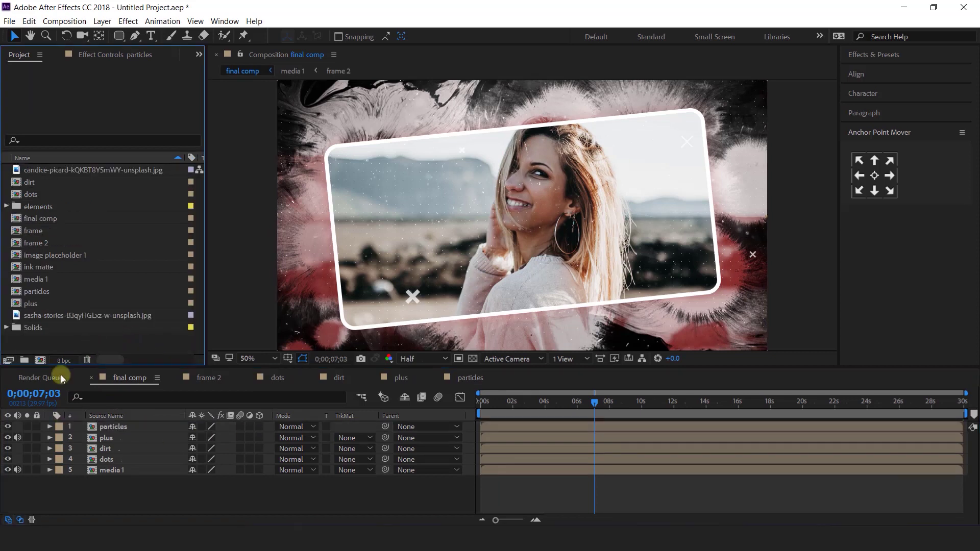
Step: Create a composition named text placeholder 1 with a width of 1200 px and a height of 300 px
{"action": "left_click", "coordinate": [40, 360]}
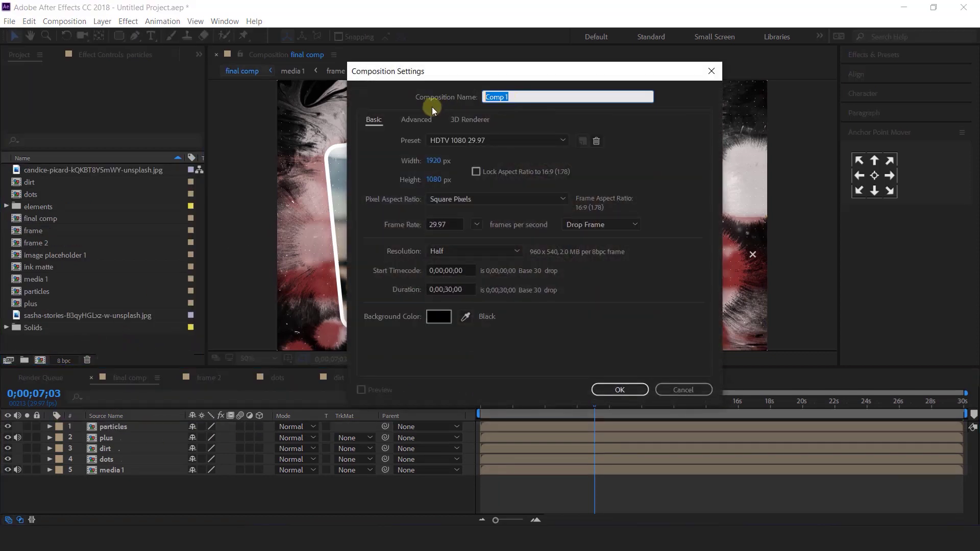
{"action": "type", "text": "text placeholder 1"}
{"action": "key", "text": "Tab"}
{"action": "type", "text": "1200"}
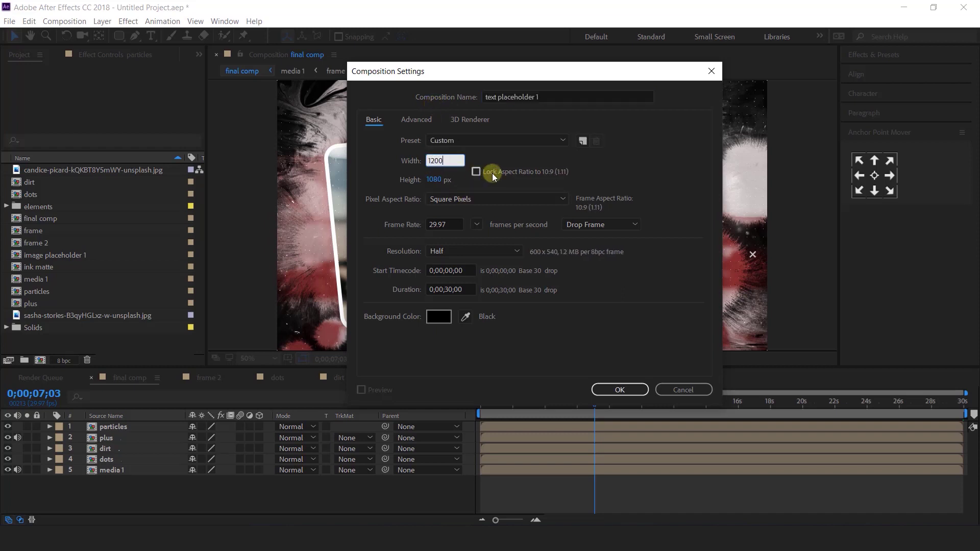
{"action": "key", "text": "Tab"}
{"action": "type", "text": "300"}
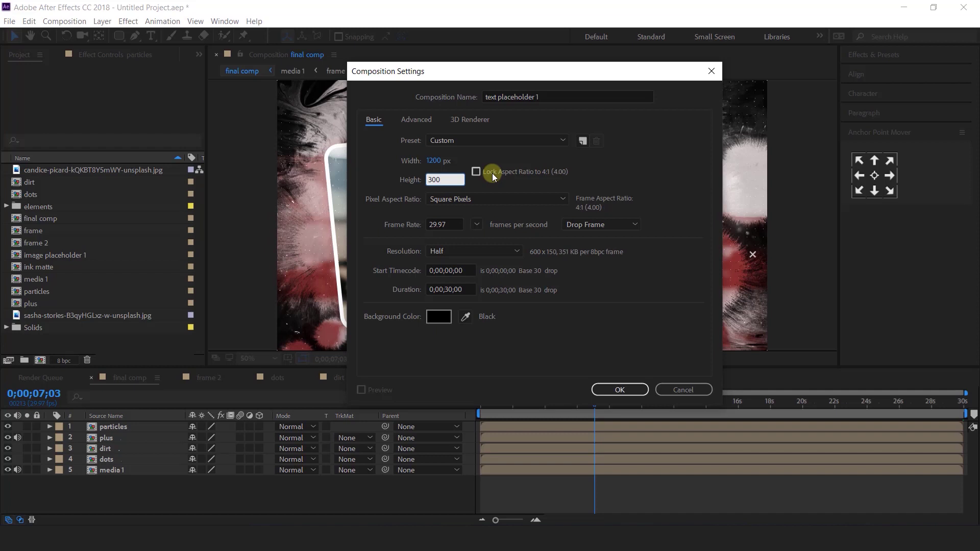
{"action": "key", "text": "Return"}
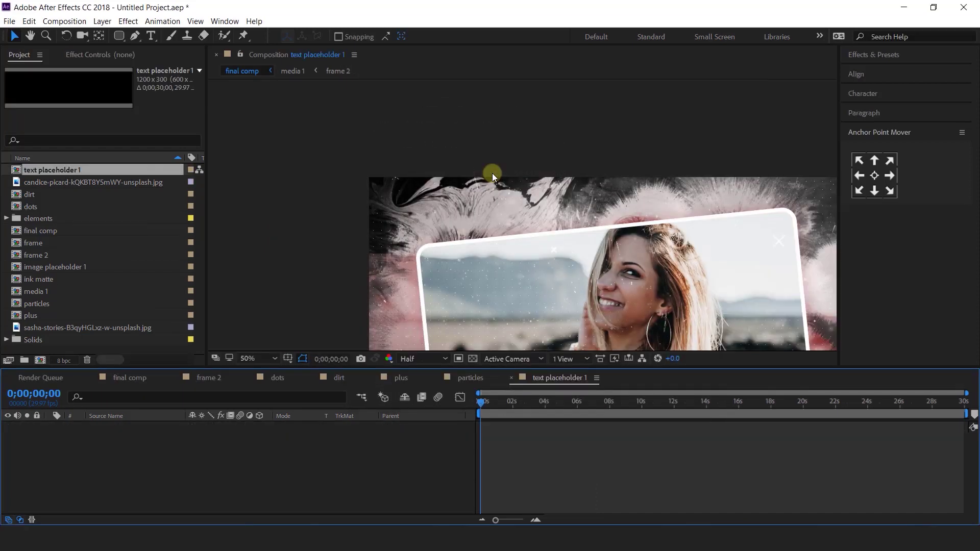
Step: Add the text "Effects creation" to text placeholder 1 and centre it in the frame
{"action": "left_click", "coordinate": [152, 36]}
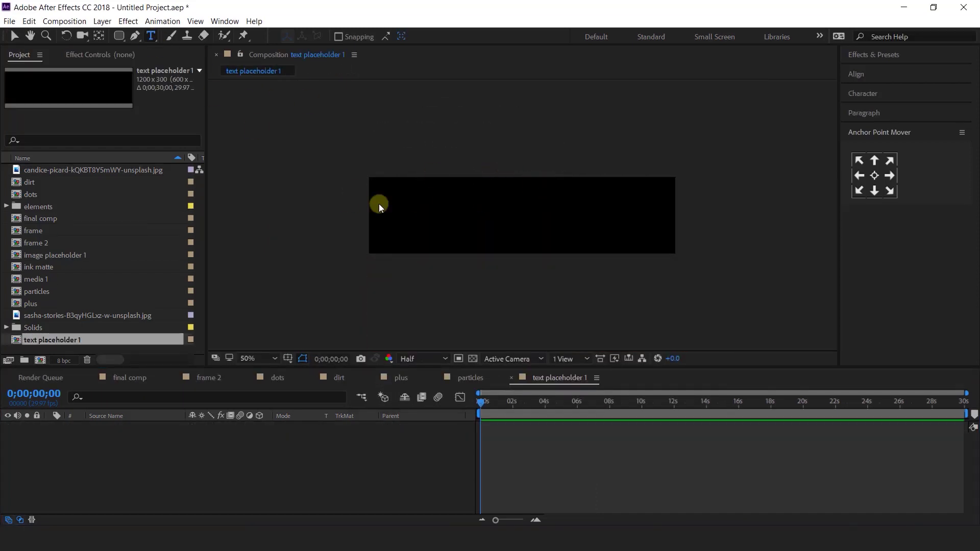
{"action": "left_click", "coordinate": [457, 219]}
{"action": "type", "text": "Effects creation"}
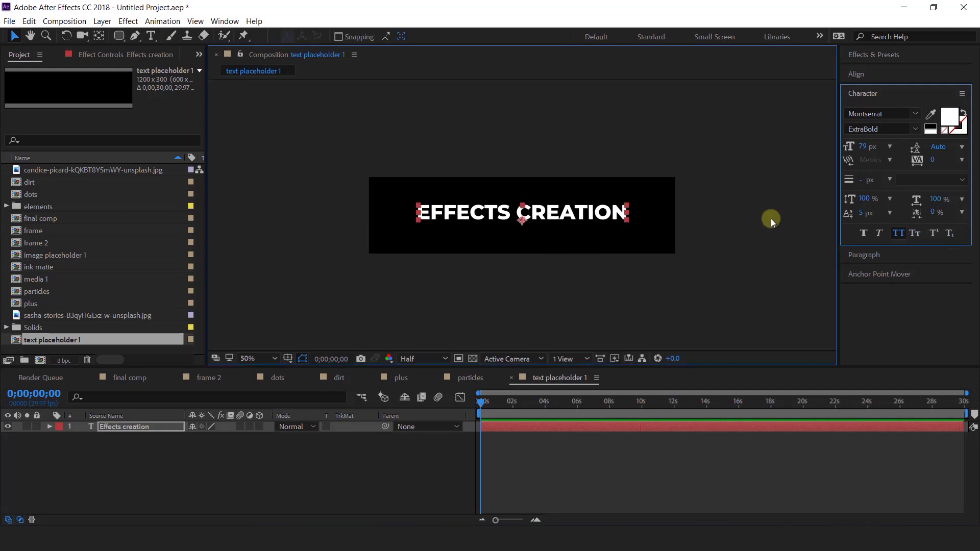
{"action": "left_click", "coordinate": [771, 218]}
{"action": "left_click_drag", "start_coordinate": [554, 214], "coordinate": [558, 217]}
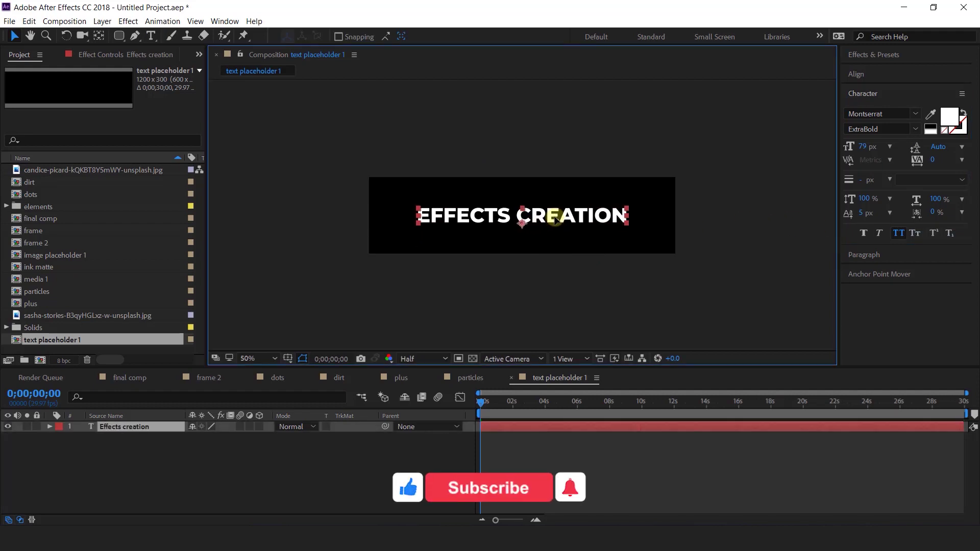
Step: Set the font size of the Effects creation text to 90 px
{"action": "left_click_drag", "start_coordinate": [853, 147], "coordinate": [791, 185]}
{"action": "left_click", "coordinate": [792, 185]}
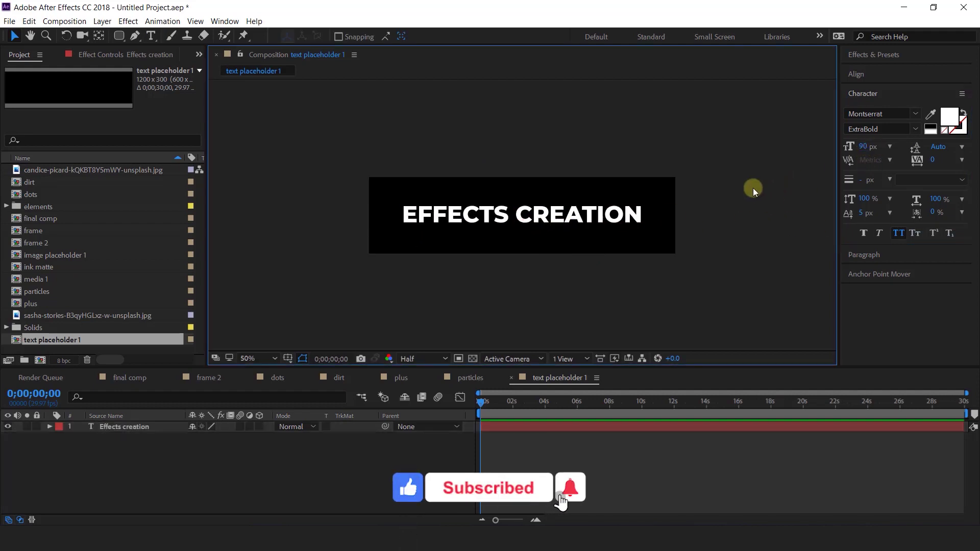
{"action": "left_click", "coordinate": [356, 450]}
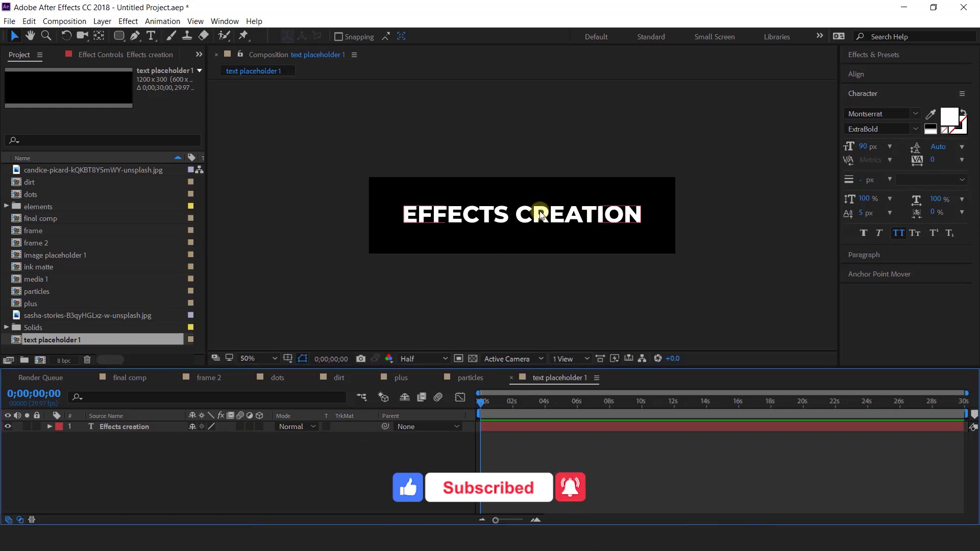
Step: Add a text animator with Position and Opacity properties to the Effects creation layer
{"action": "left_click", "coordinate": [130, 427]}
{"action": "left_click", "coordinate": [49, 427]}
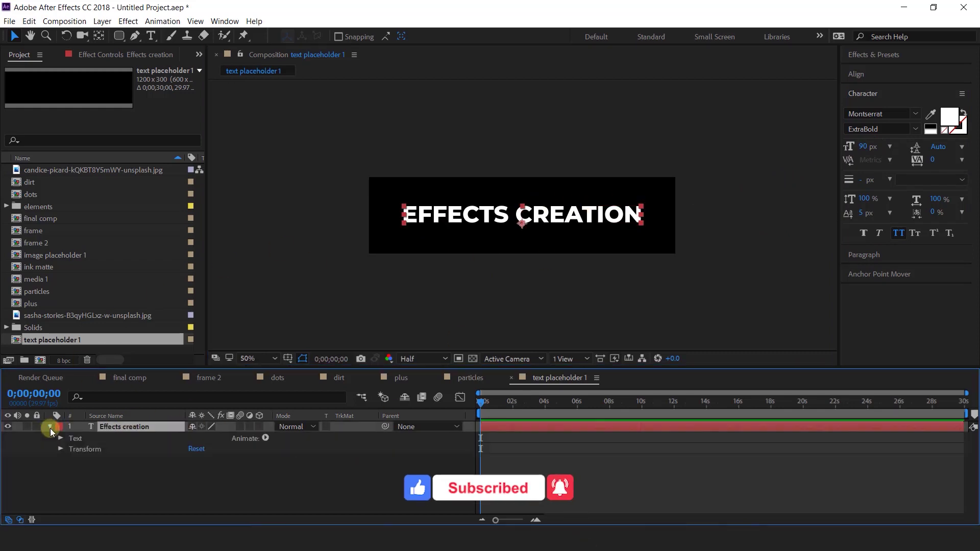
{"action": "left_click", "coordinate": [266, 438]}
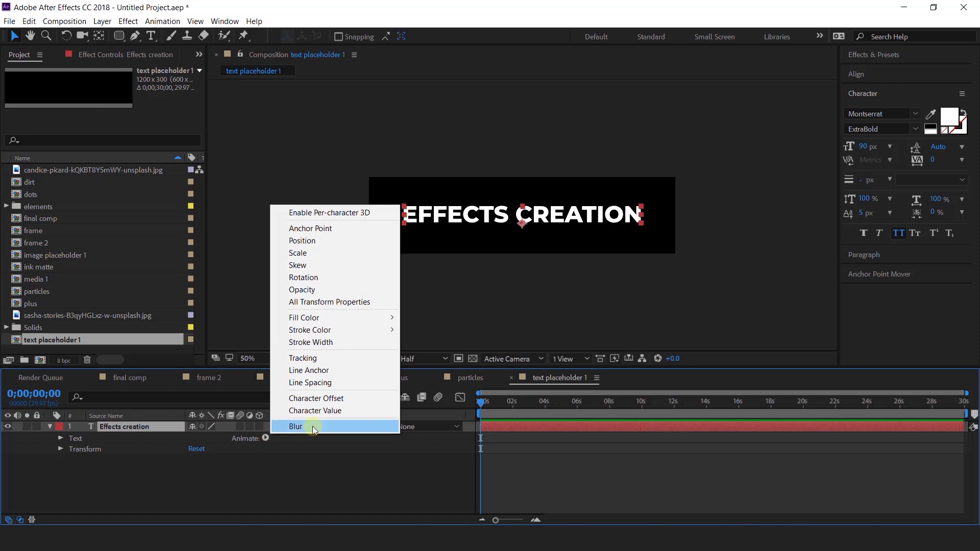
{"action": "left_click", "coordinate": [318, 242]}
{"action": "left_click", "coordinate": [265, 439]}
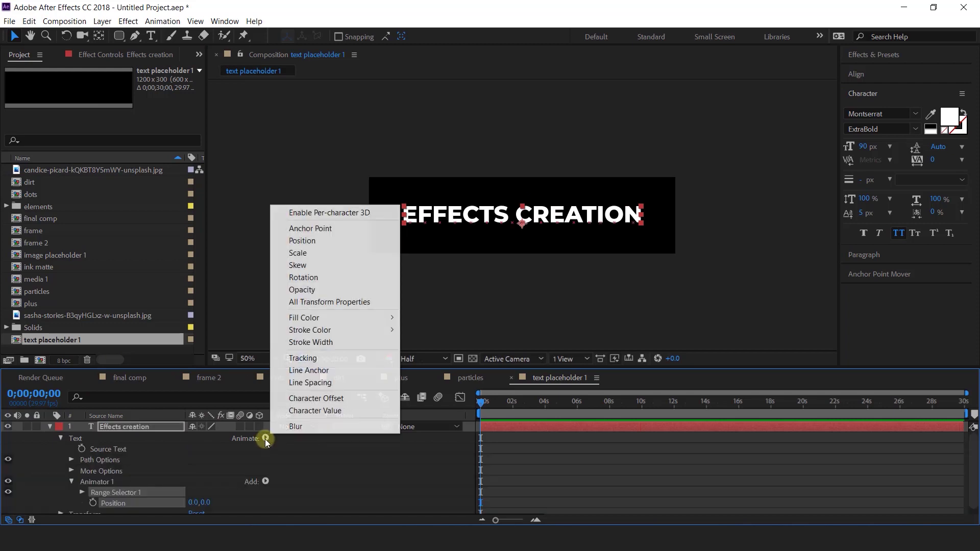
{"action": "left_click", "coordinate": [315, 288]}
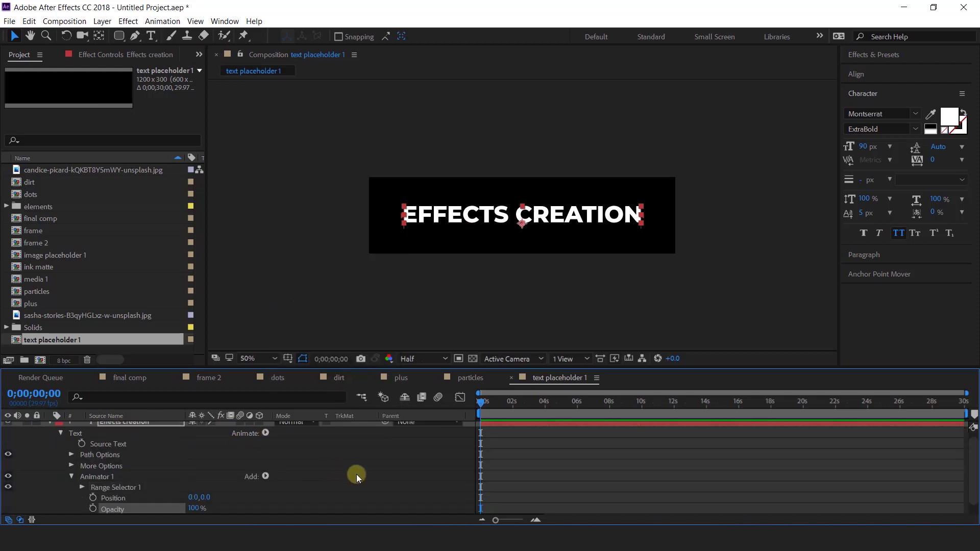
Step: Set the text animator's Position to 150.0, 0.0
{"action": "scroll", "coordinate": [290, 463], "scroll_direction": "down", "scroll_amount": 1}
{"action": "left_click", "coordinate": [128, 490]}
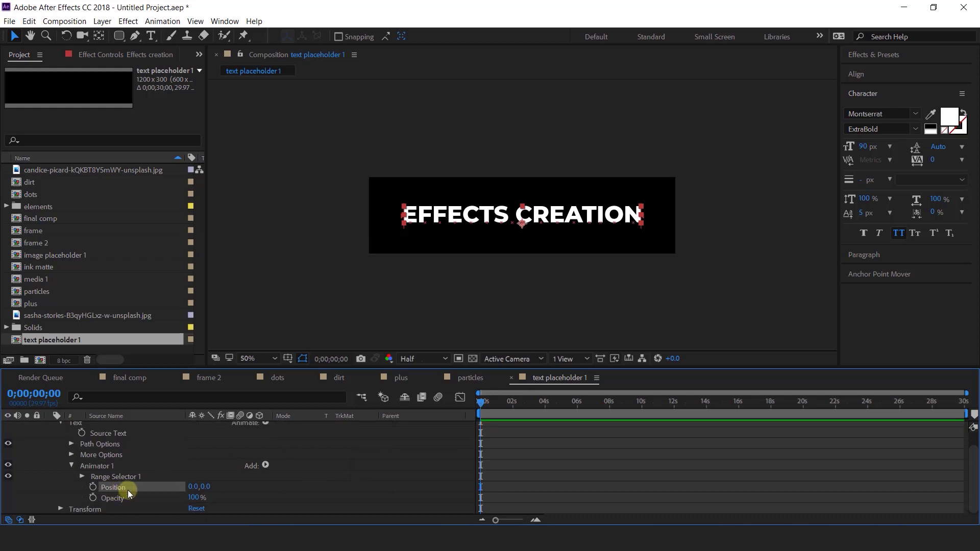
{"action": "left_click_drag", "start_coordinate": [190, 488], "coordinate": [313, 501]}
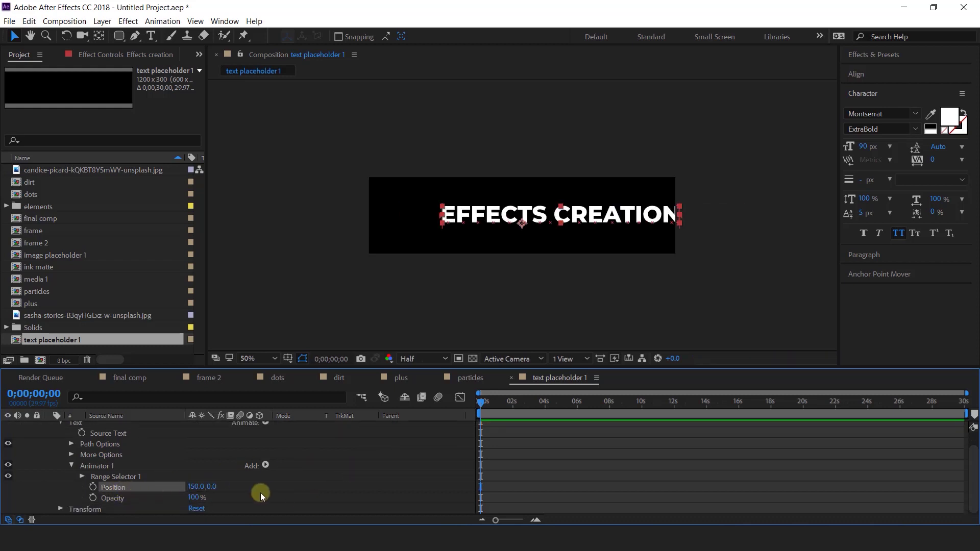
Step: Set the range selector's advanced Shape to Ramp Up and its Ease High to -100%
{"action": "left_click", "coordinate": [81, 476]}
{"action": "left_click", "coordinate": [92, 477]}
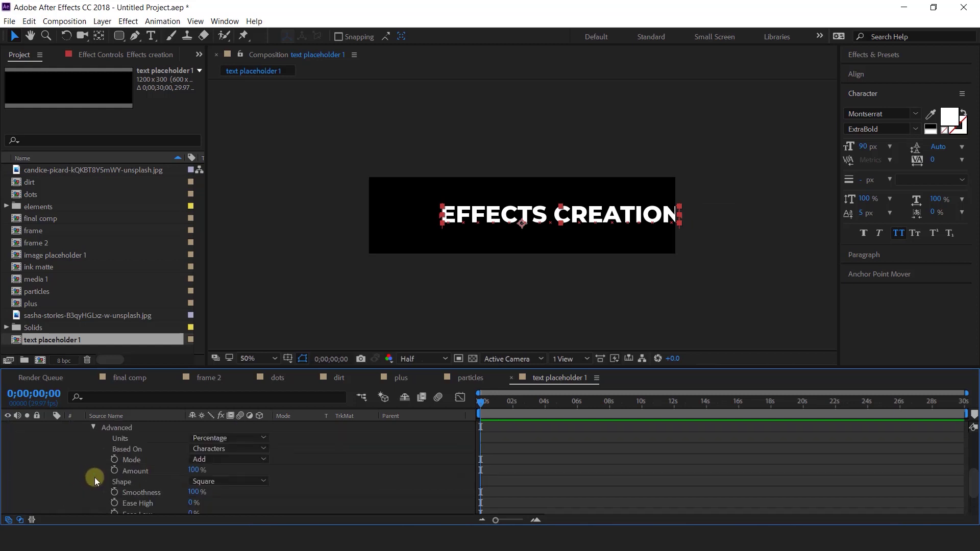
{"action": "left_click", "coordinate": [127, 482]}
{"action": "left_click", "coordinate": [241, 484]}
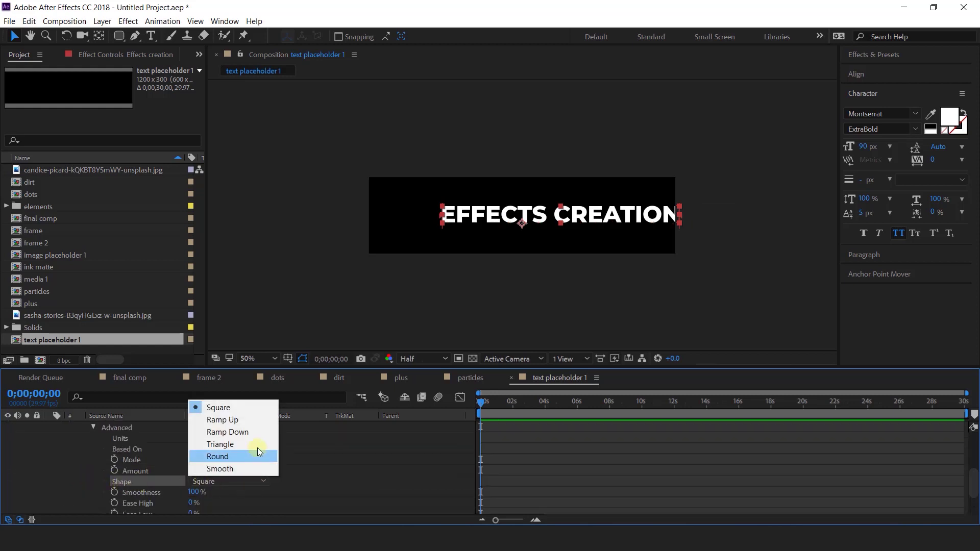
{"action": "left_click", "coordinate": [241, 422]}
{"action": "scroll", "coordinate": [176, 474], "scroll_direction": "down", "scroll_amount": 1}
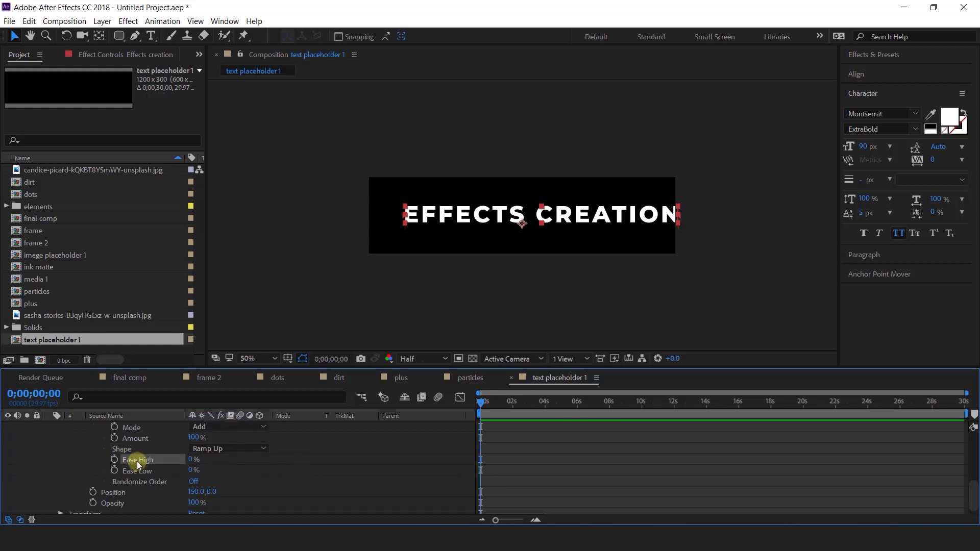
{"action": "left_click_drag", "start_coordinate": [190, 460], "coordinate": [2, 461]}
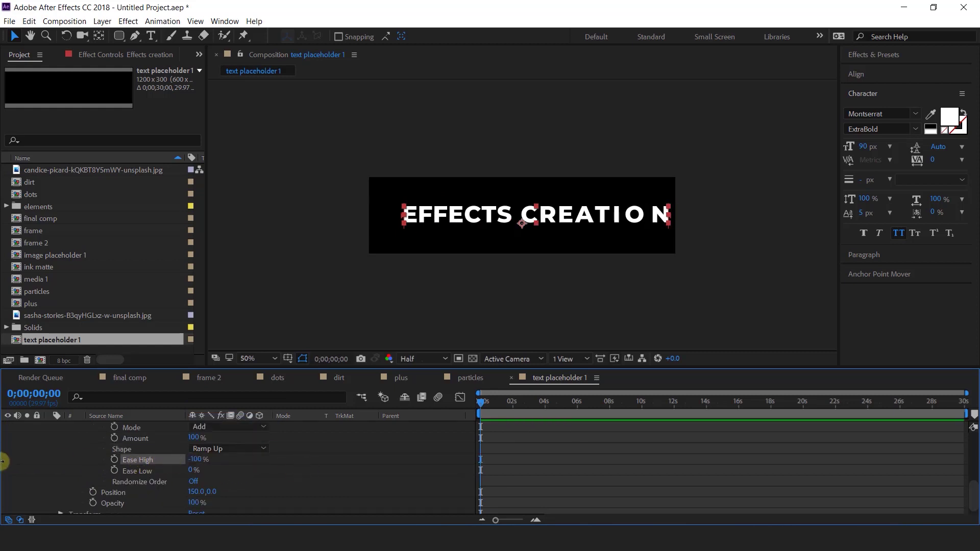
Step: Collapse the range selector's advanced options and set the text animator's Opacity to 0%
{"action": "scroll", "coordinate": [52, 467], "scroll_direction": "up", "scroll_amount": 3}
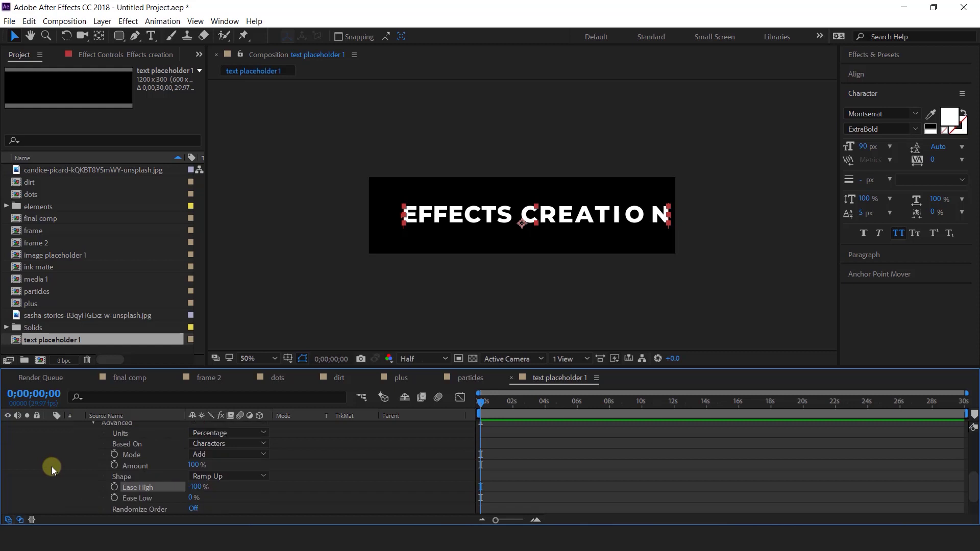
{"action": "left_click", "coordinate": [94, 455]}
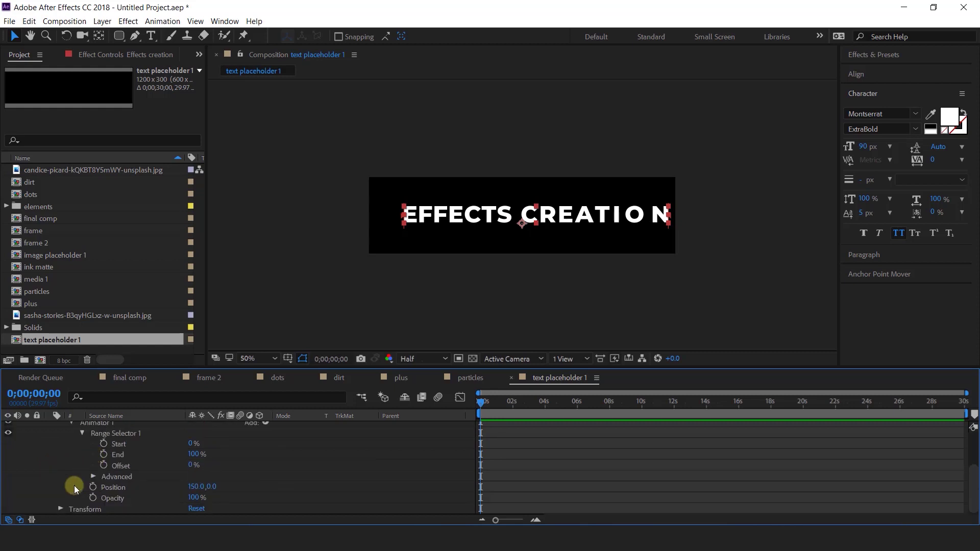
{"action": "left_click", "coordinate": [121, 499]}
{"action": "left_click_drag", "start_coordinate": [193, 501], "coordinate": [76, 495]}
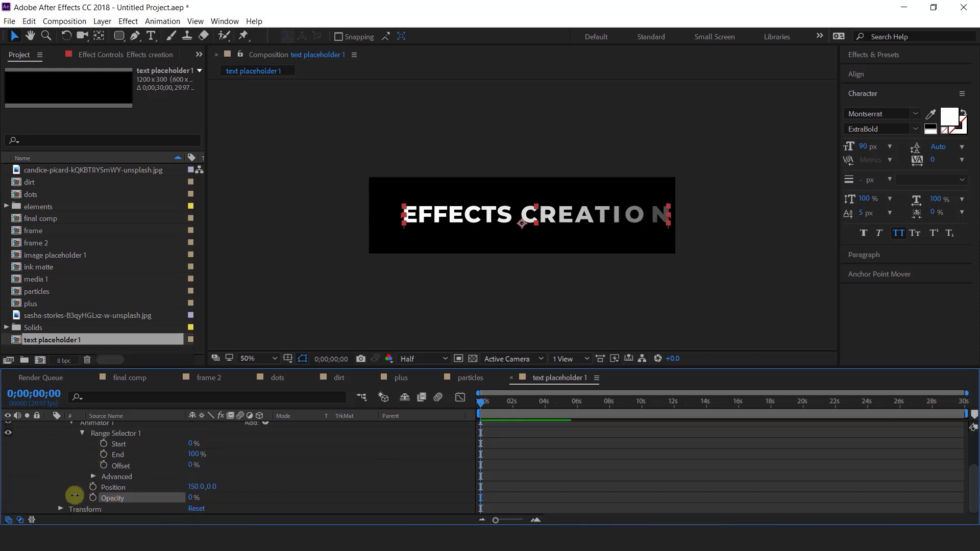
Step: Keyframe the range selector's Offset at -100% at 0;00;00;00 and 100% at about 0;00;01;07
{"action": "left_click", "coordinate": [104, 466]}
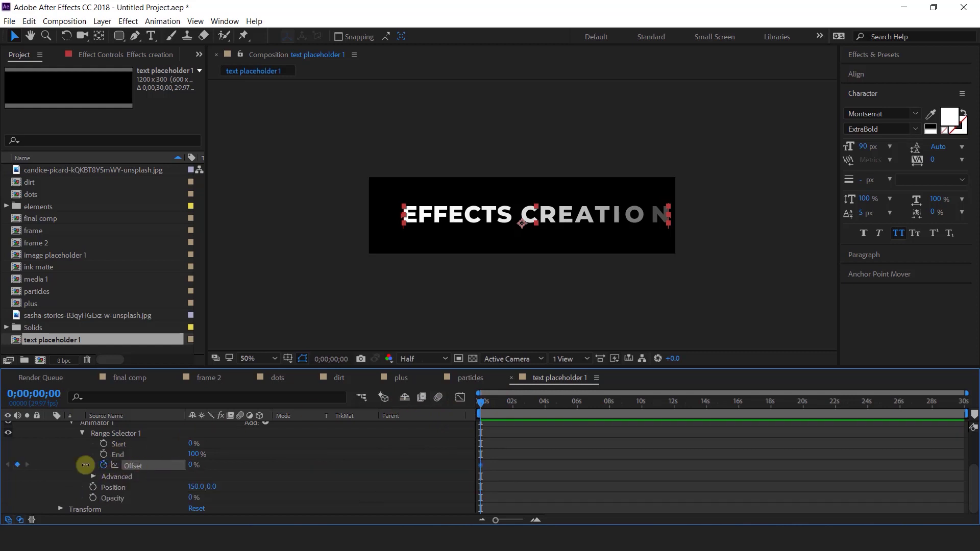
{"action": "left_click_drag", "start_coordinate": [85, 465], "coordinate": [20, 468]}
{"action": "left_click", "coordinate": [535, 520]}
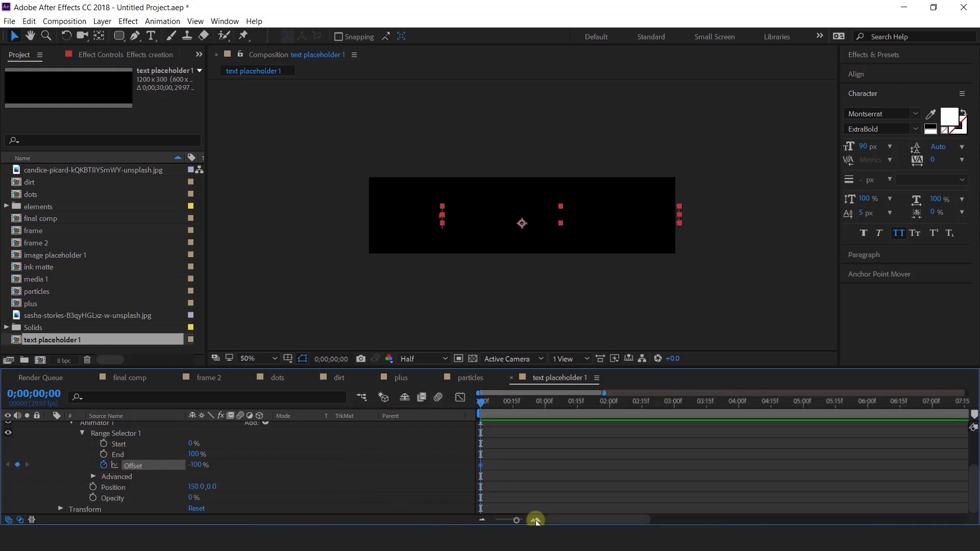
{"action": "left_click", "coordinate": [481, 519]}
{"action": "left_click_drag", "start_coordinate": [488, 406], "coordinate": [522, 409]}
{"action": "left_click_drag", "start_coordinate": [196, 465], "coordinate": [492, 469]}
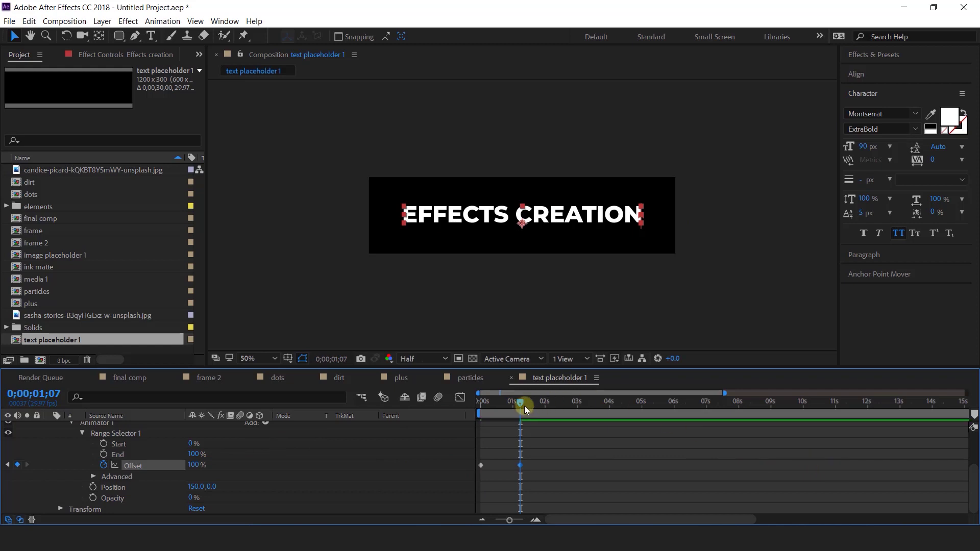
Step: Preview the text reveal animation from the start of the composition
{"action": "key", "text": "Home"}
{"action": "key", "text": "space"}
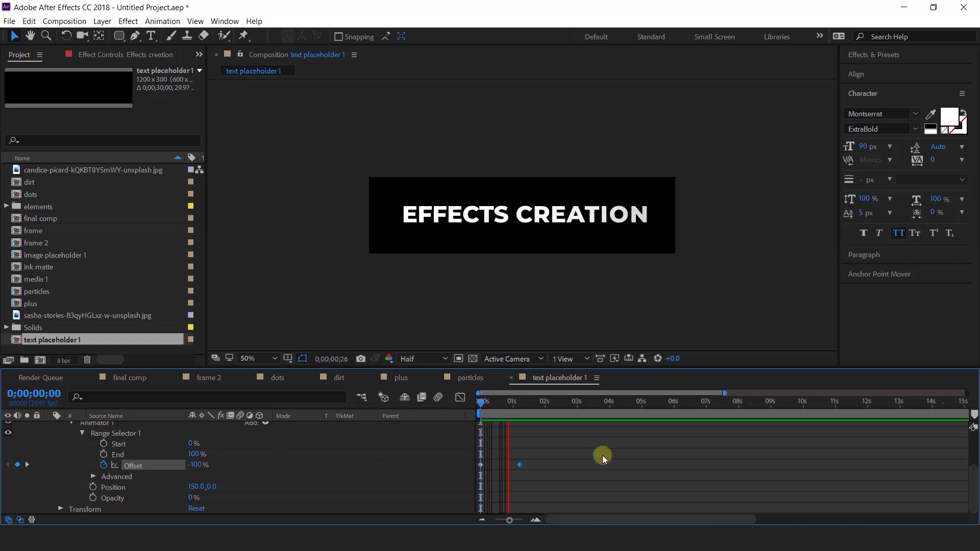
{"action": "key", "text": "space"}
Step: Apply Easy Ease to the final Offset keyframe and adjust its incoming influence handle in the graph editor
{"action": "left_click_drag", "start_coordinate": [567, 456], "coordinate": [515, 482]}
{"action": "right_click", "coordinate": [521, 466]}
{"action": "mouse_move", "coordinate": [571, 458]}
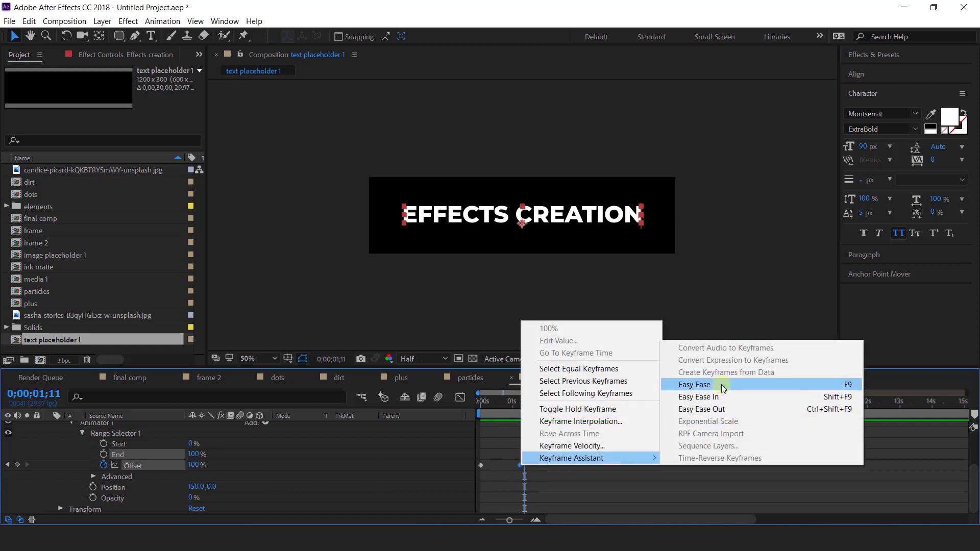
{"action": "left_click", "coordinate": [721, 385]}
{"action": "left_click", "coordinate": [459, 398]}
{"action": "left_click_drag", "start_coordinate": [514, 490], "coordinate": [509, 490]}
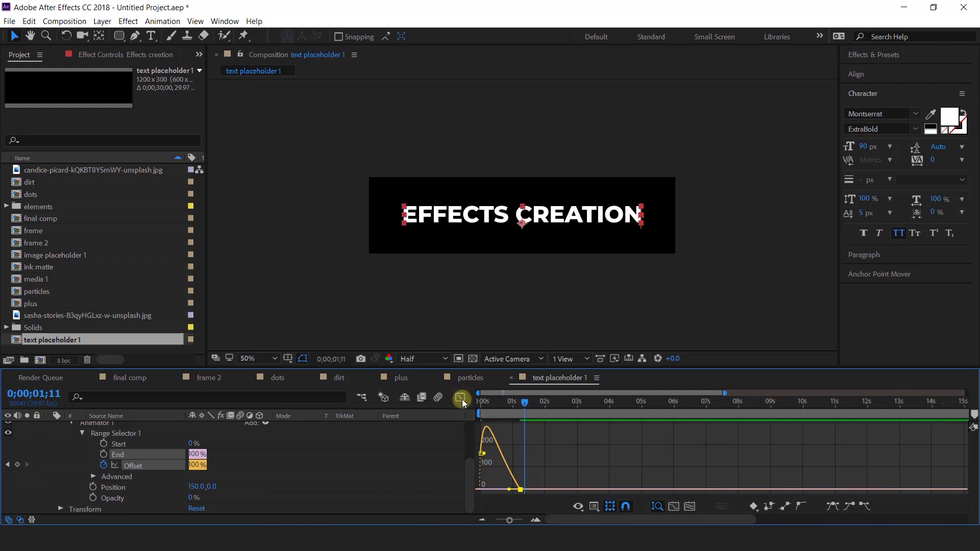
{"action": "left_click", "coordinate": [461, 398]}
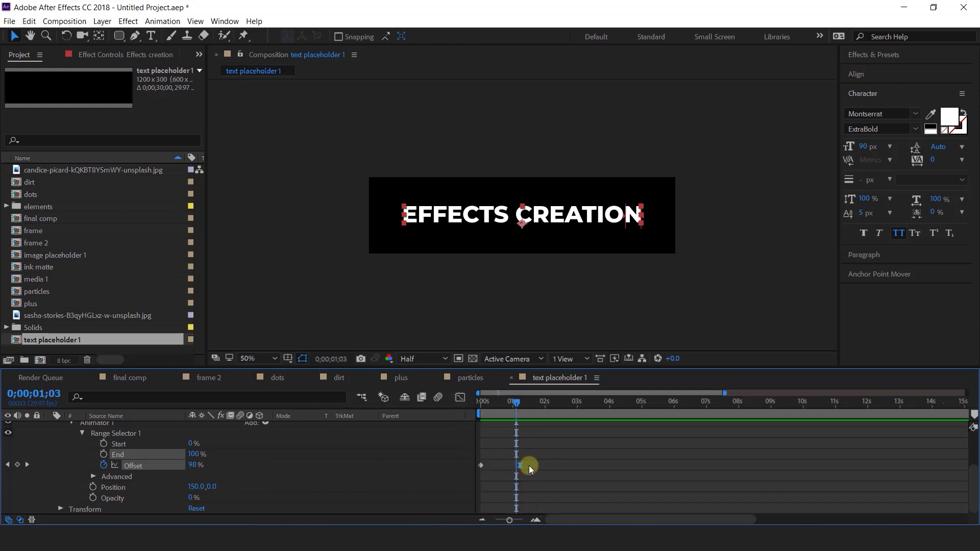
Step: Move the final Offset keyframe to about 0;00;02;05 and check the slower text reveal
{"action": "left_click", "coordinate": [534, 519]}
{"action": "left_click_drag", "start_coordinate": [626, 468], "coordinate": [621, 467]}
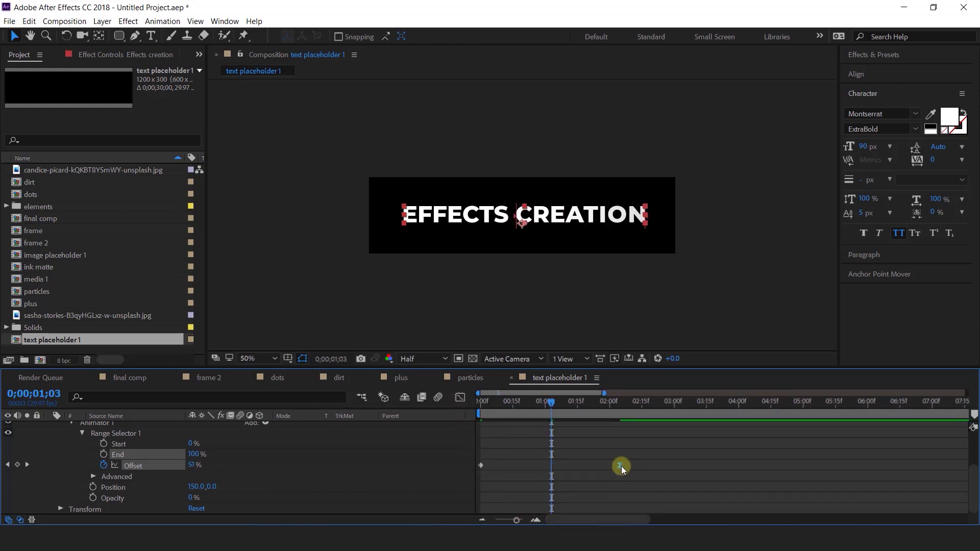
{"action": "left_click_drag", "start_coordinate": [495, 400], "coordinate": [549, 403]}
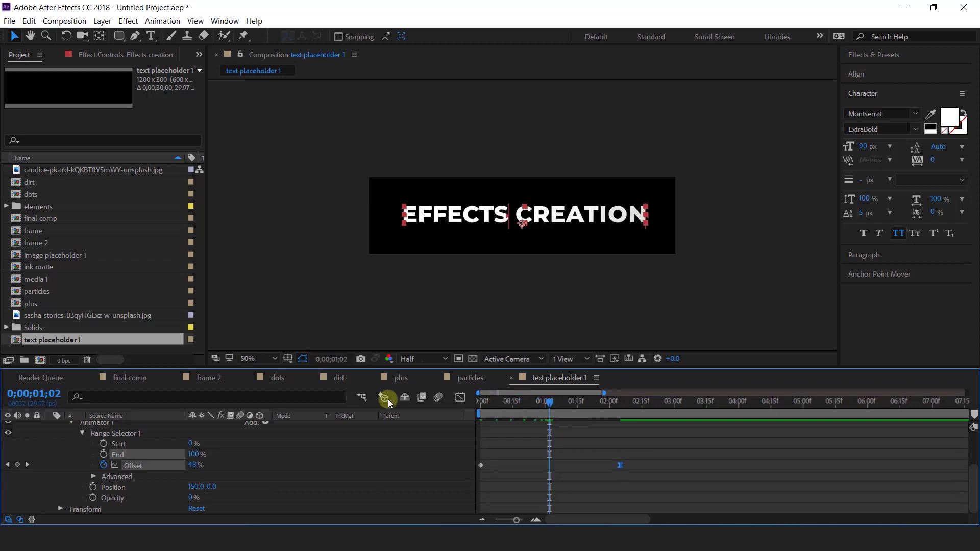
Step: Turn on Randomize Order in the range selector's advanced options and collapse those options
{"action": "left_click", "coordinate": [93, 477]}
{"action": "scroll", "coordinate": [130, 482], "scroll_direction": "down", "scroll_amount": 4}
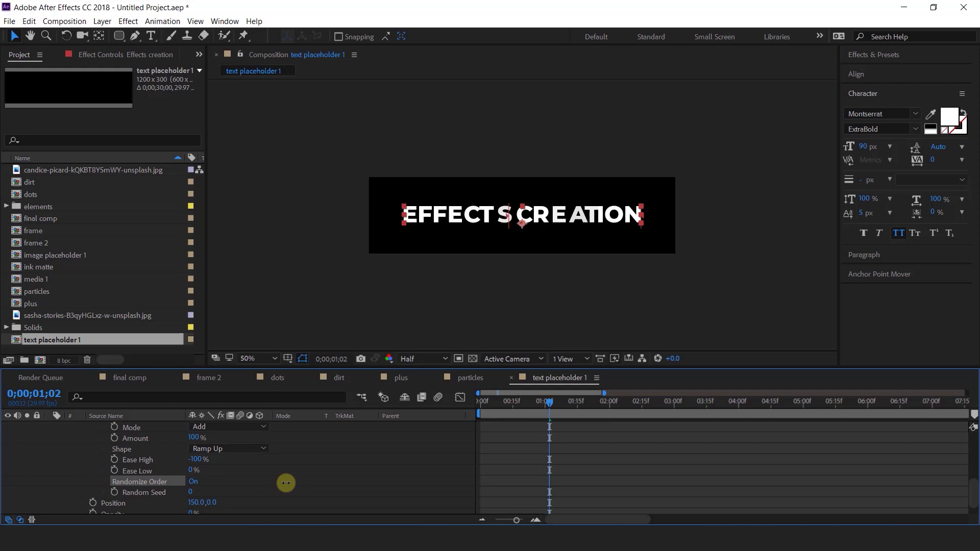
{"action": "scroll", "coordinate": [225, 479], "scroll_direction": "up", "scroll_amount": 3}
{"action": "left_click", "coordinate": [94, 459]}
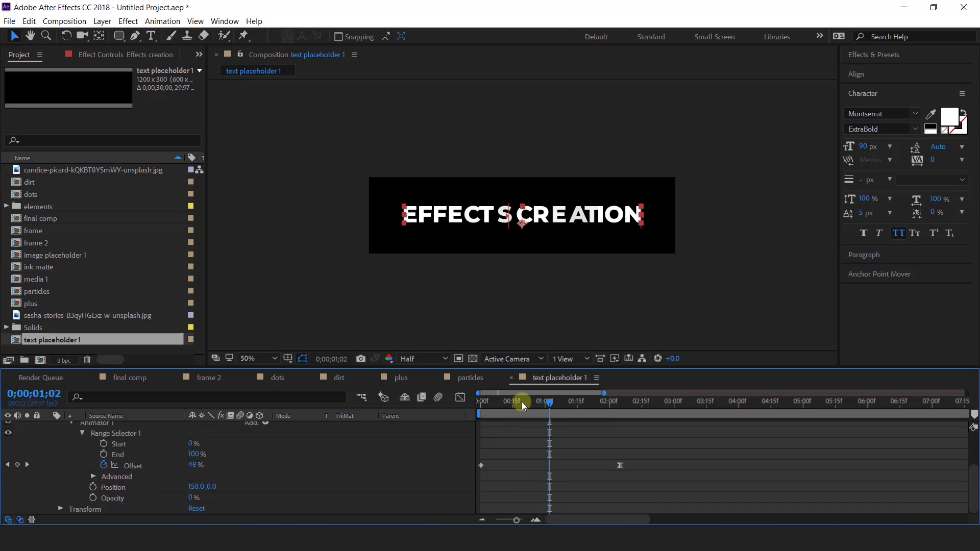
Step: Preview the randomized text reveal and collapse the Effects creation layer's properties
{"action": "key", "text": "space"}
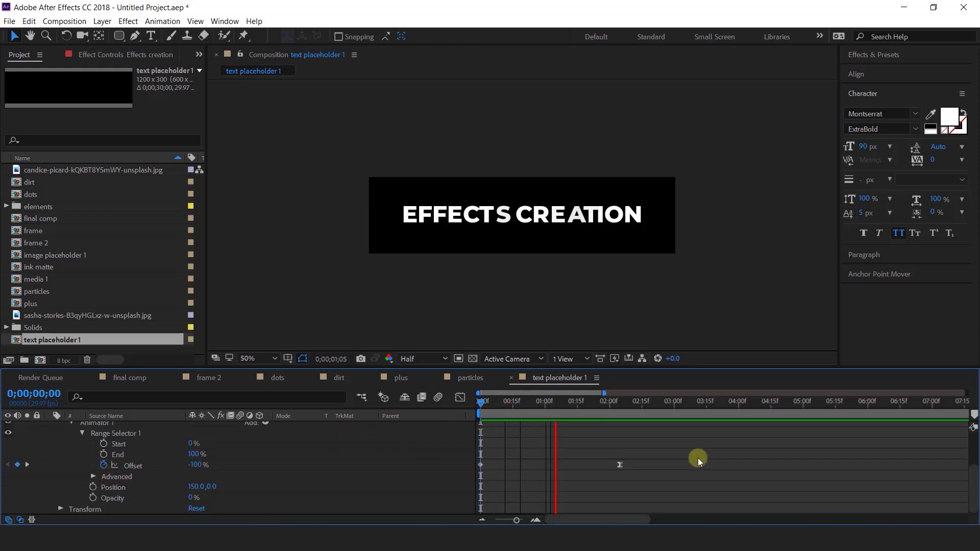
{"action": "left_click", "coordinate": [612, 403]}
{"action": "scroll", "coordinate": [75, 441], "scroll_direction": "up", "scroll_amount": 5}
{"action": "left_click", "coordinate": [49, 427]}
{"action": "left_click", "coordinate": [238, 461]}
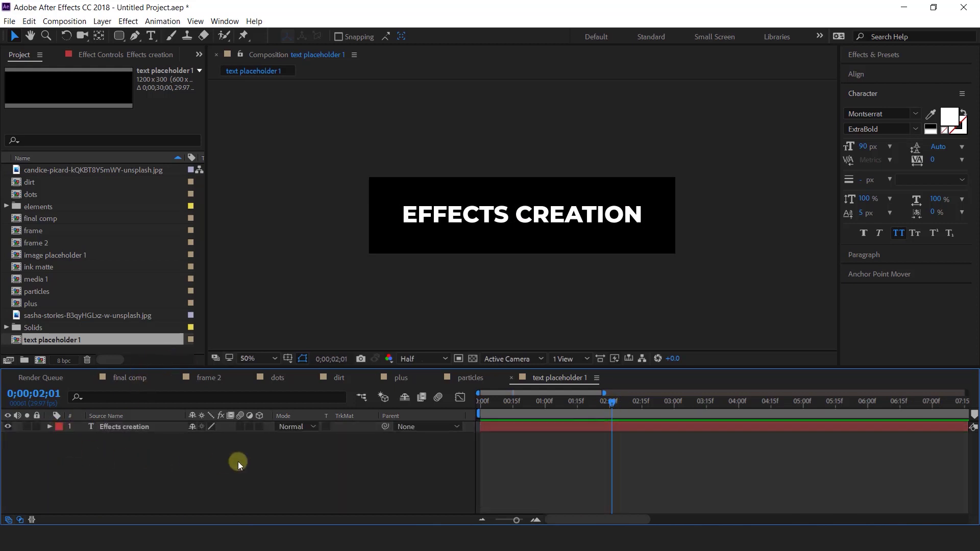
Step: Create a new 1200 × 300 px composition at 29.97 fps, 30 seconds long, with the default name
{"action": "left_click", "coordinate": [77, 351]}
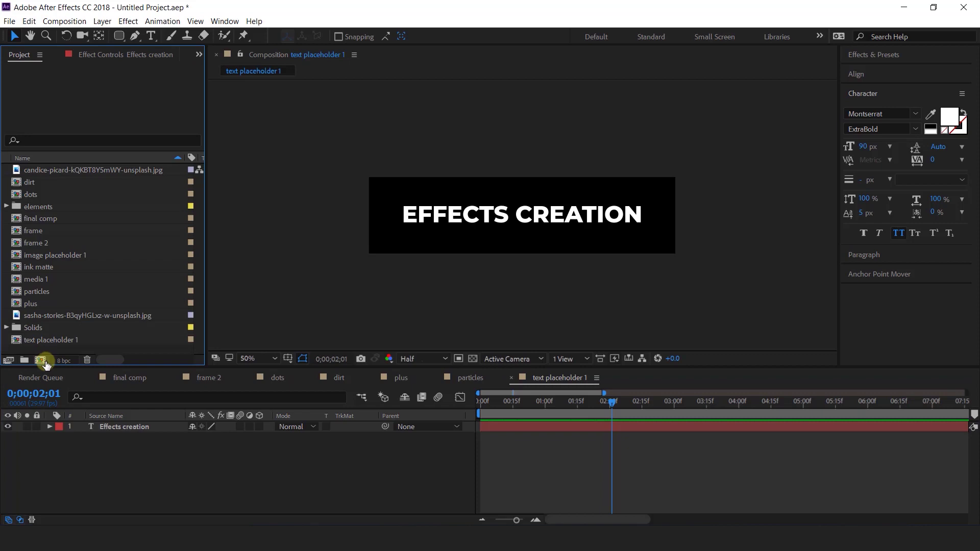
{"action": "left_click", "coordinate": [41, 361]}
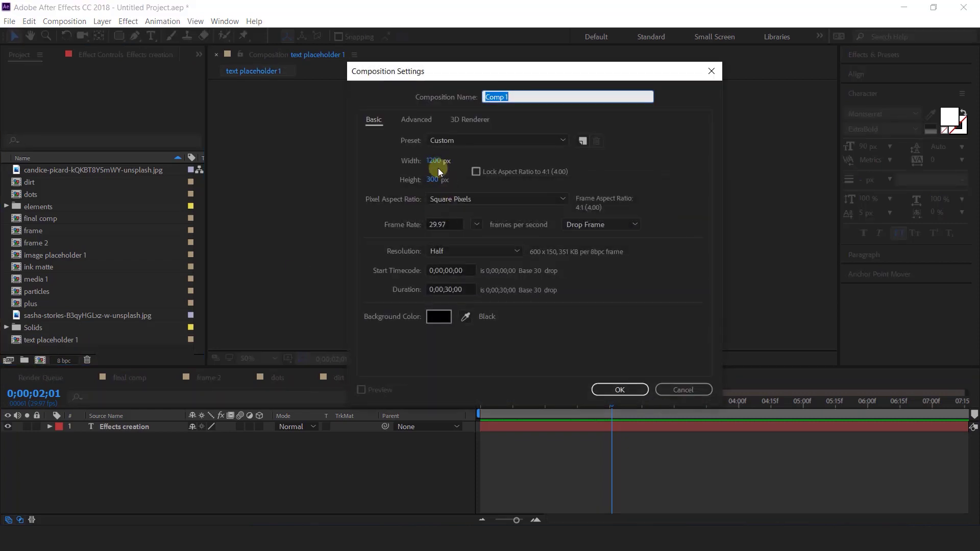
{"action": "left_click", "coordinate": [632, 389]}
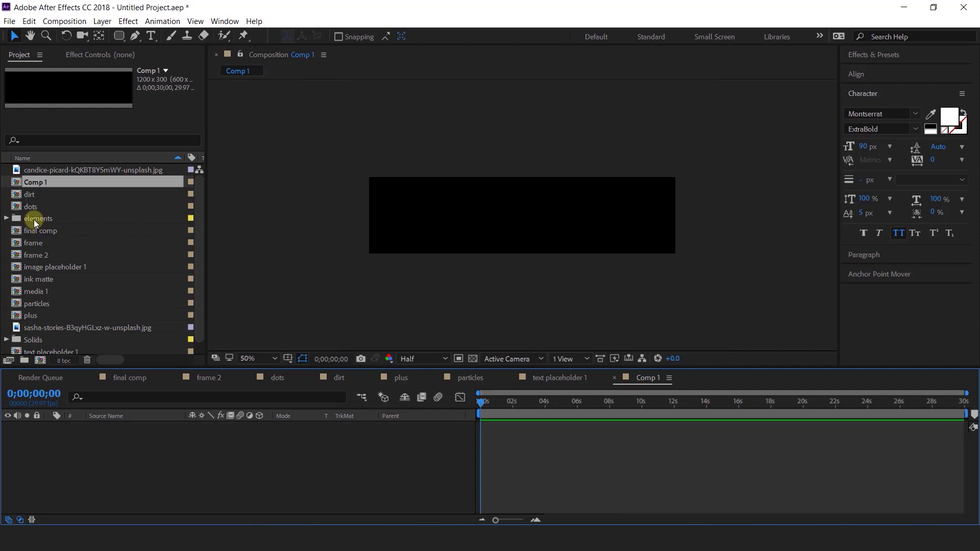
Step: Add Watercolor 01.mov from the elements folder to the new composition and squash its height to fit the frame
{"action": "left_click", "coordinate": [34, 219]}
{"action": "left_click", "coordinate": [7, 219]}
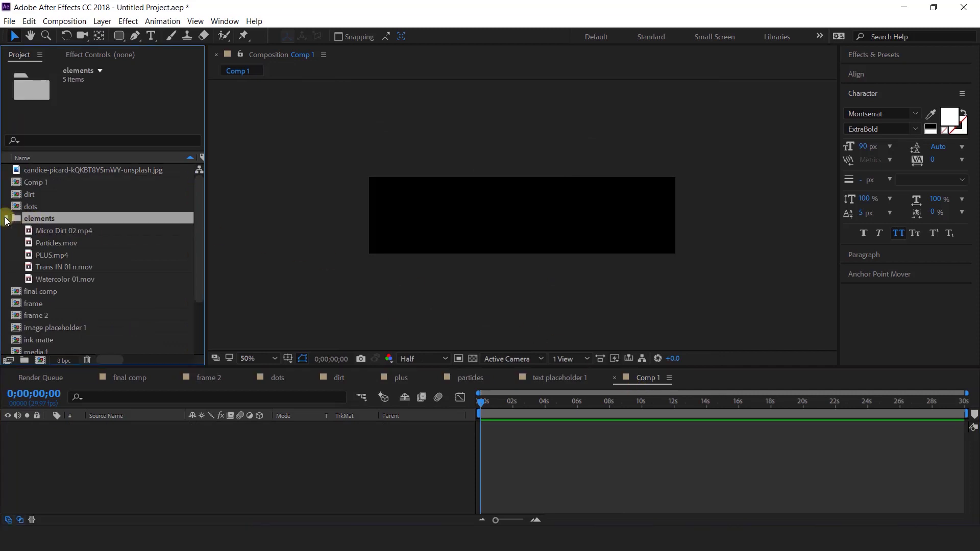
{"action": "left_click", "coordinate": [78, 283]}
{"action": "left_click_drag", "start_coordinate": [187, 482], "coordinate": [187, 480]}
{"action": "scroll", "coordinate": [526, 196], "scroll_direction": "down", "scroll_amount": 2}
{"action": "left_click_drag", "start_coordinate": [526, 168], "coordinate": [528, 192]}
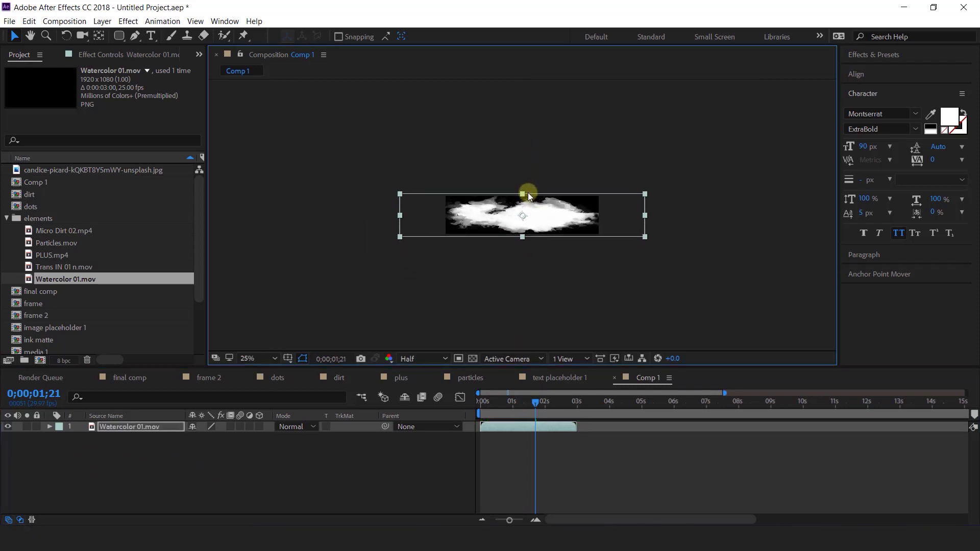
{"action": "left_click_drag", "start_coordinate": [512, 403], "coordinate": [547, 409]}
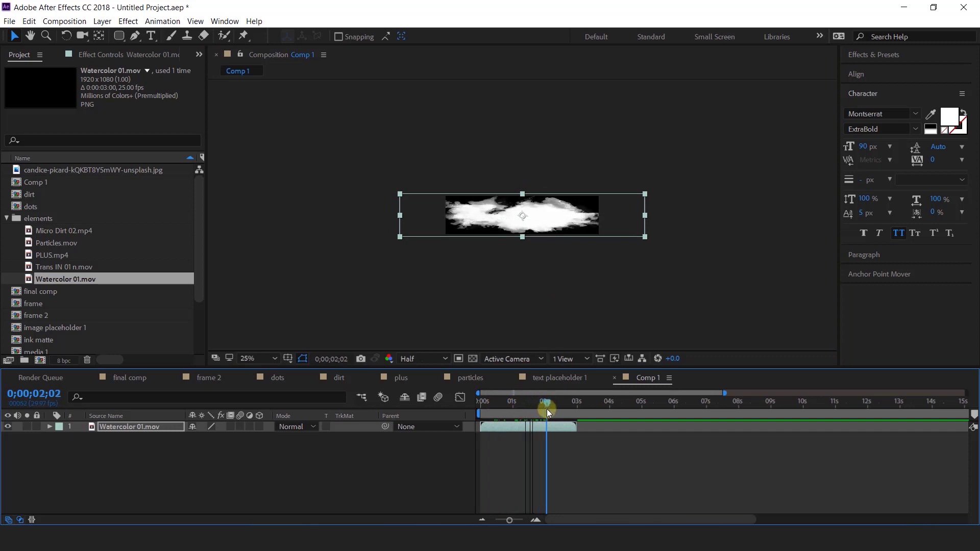
Step: Close the Comp 1 and text placeholder 1 timelines and collapse the elements folder
{"action": "left_click", "coordinate": [614, 378]}
{"action": "left_click", "coordinate": [513, 378]}
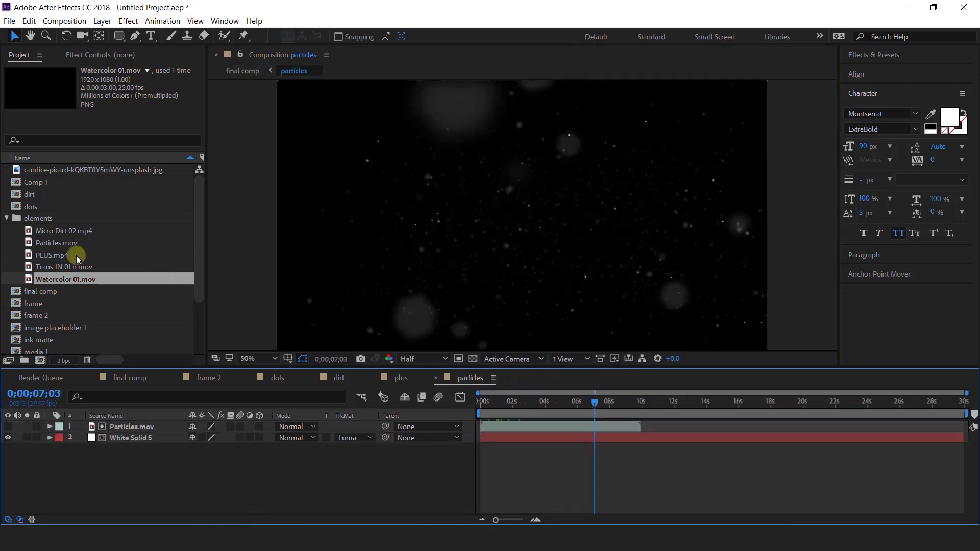
{"action": "left_click", "coordinate": [10, 219]}
Step: Create a 1200 × 300 px, 30-second composition named text comp
{"action": "scroll", "coordinate": [84, 331], "scroll_direction": "down", "scroll_amount": 1}
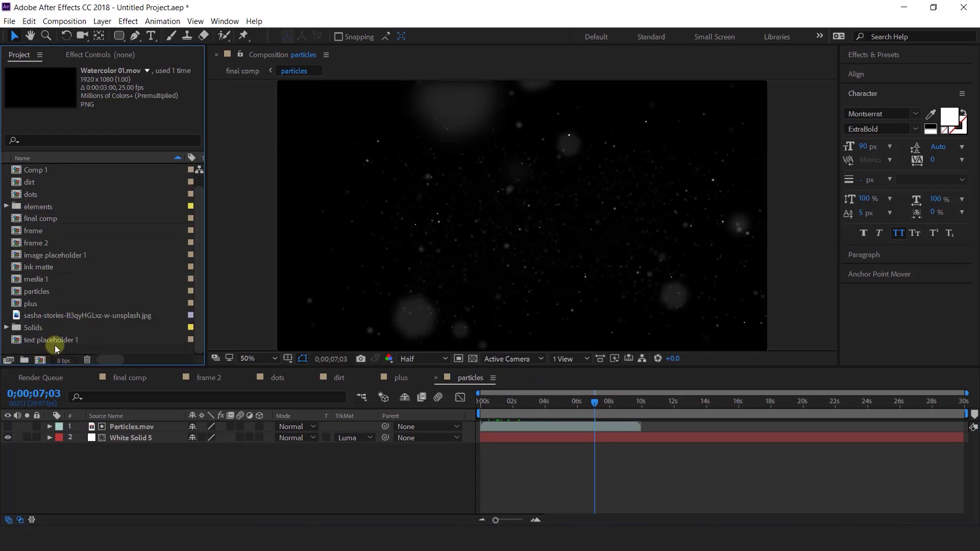
{"action": "left_click_drag", "start_coordinate": [55, 343], "coordinate": [43, 362]}
{"action": "left_click", "coordinate": [40, 360]}
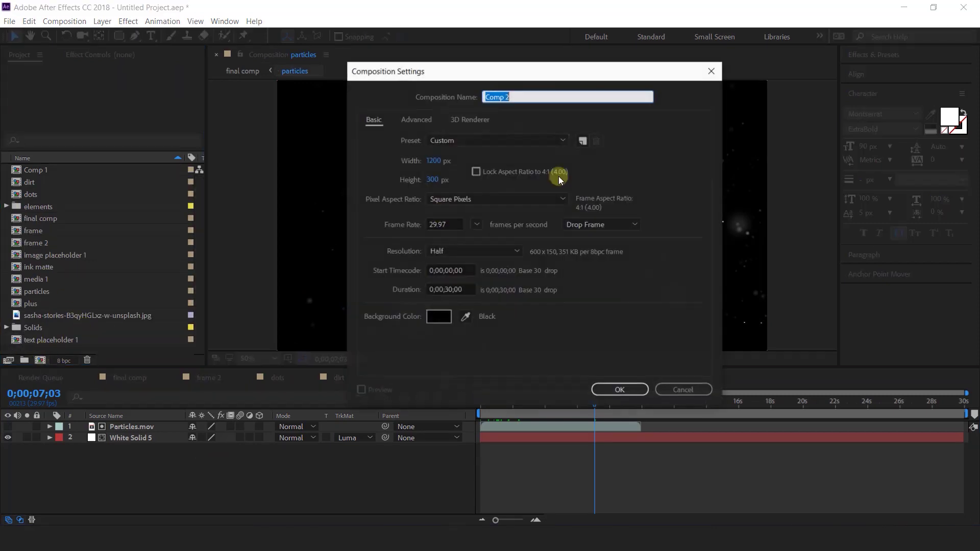
{"action": "type", "text": "text comp"}
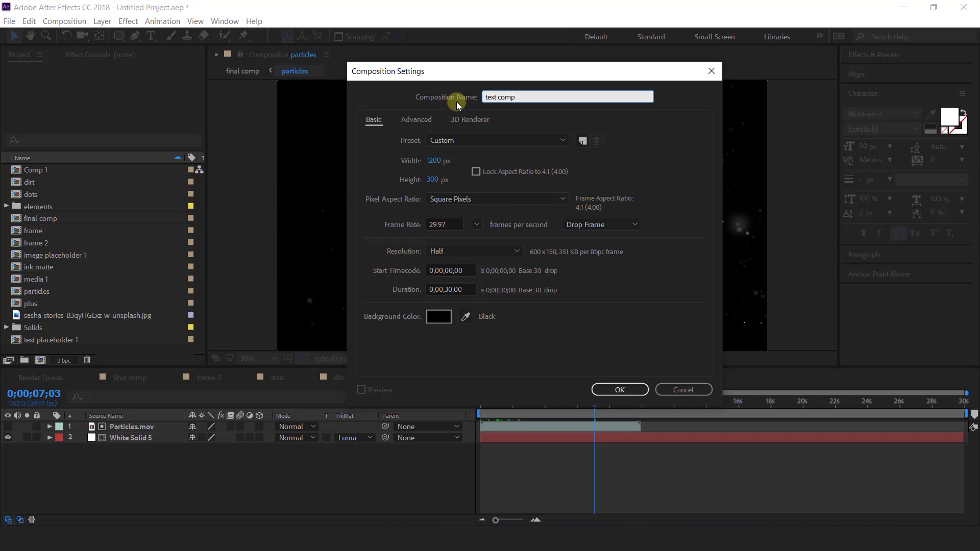
{"action": "key", "text": "Return"}
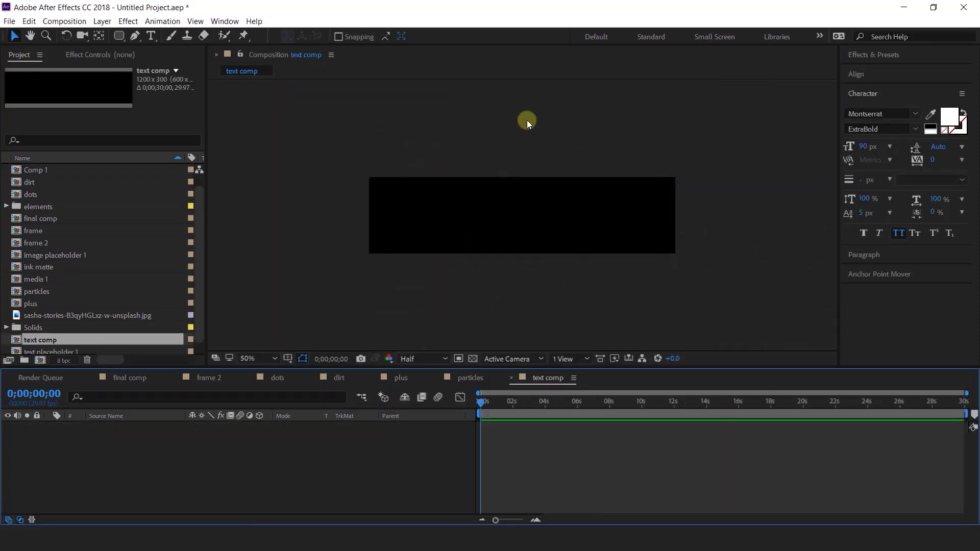
Step: Add the text placeholder 1 composition to text comp with the watercolor composition beneath it
{"action": "scroll", "coordinate": [25, 335], "scroll_direction": "down", "scroll_amount": 1}
{"action": "left_click_drag", "start_coordinate": [48, 340], "coordinate": [140, 442]}
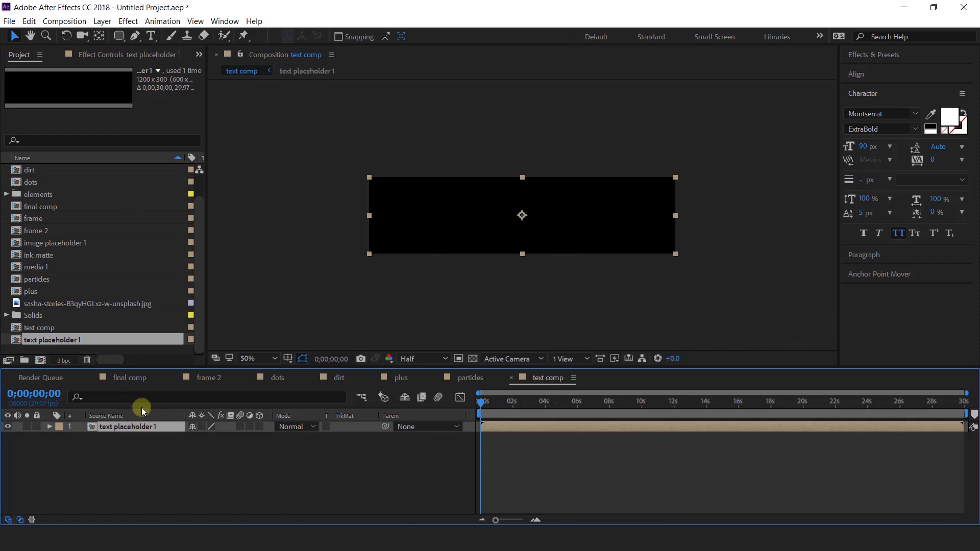
{"action": "left_click_drag", "start_coordinate": [35, 342], "coordinate": [119, 439]}
{"action": "left_click_drag", "start_coordinate": [510, 403], "coordinate": [547, 412]}
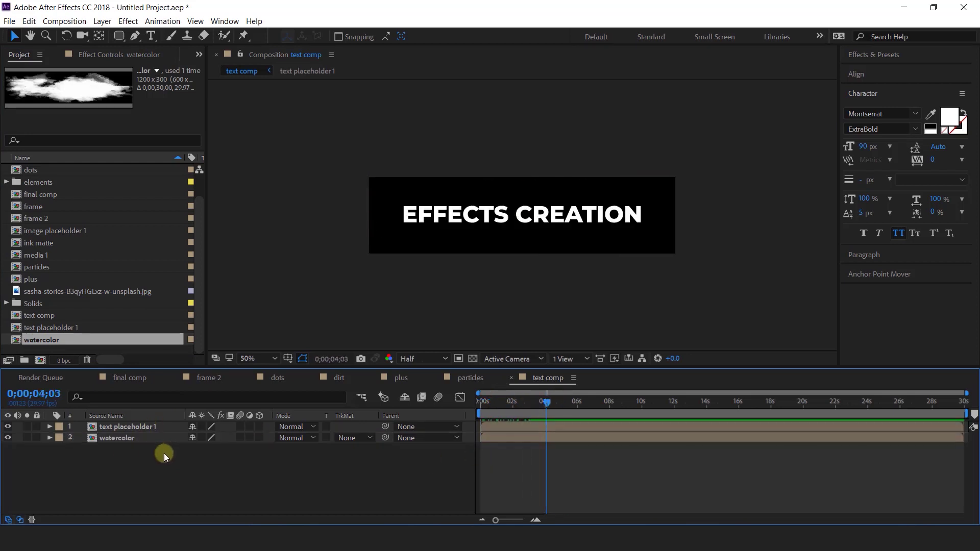
Step: Enable time remapping on Watercolor 01.mov inside the watercolor composition, extend the layer to the composition's end, and return to text comp
{"action": "double_click", "coordinate": [513, 437]}
{"action": "left_click", "coordinate": [517, 432]}
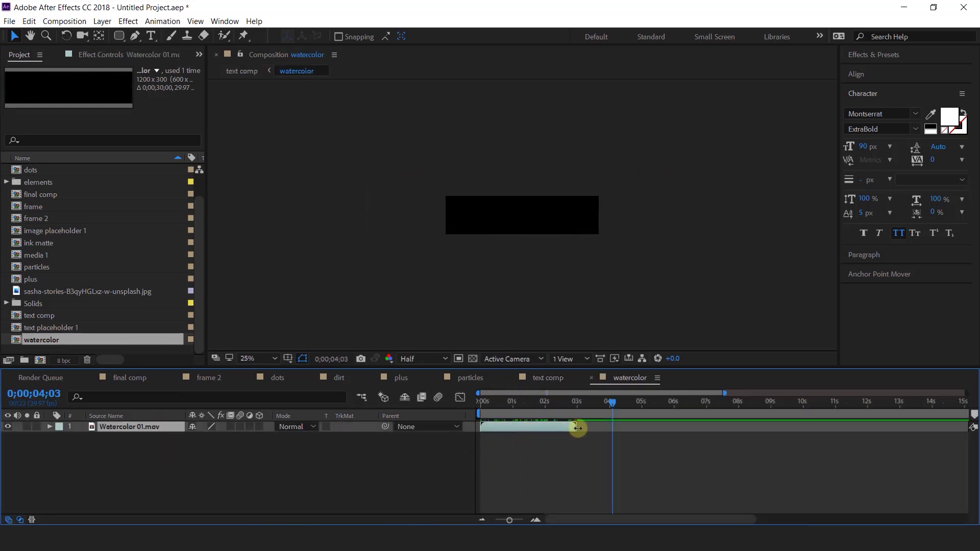
{"action": "right_click", "coordinate": [495, 437]}
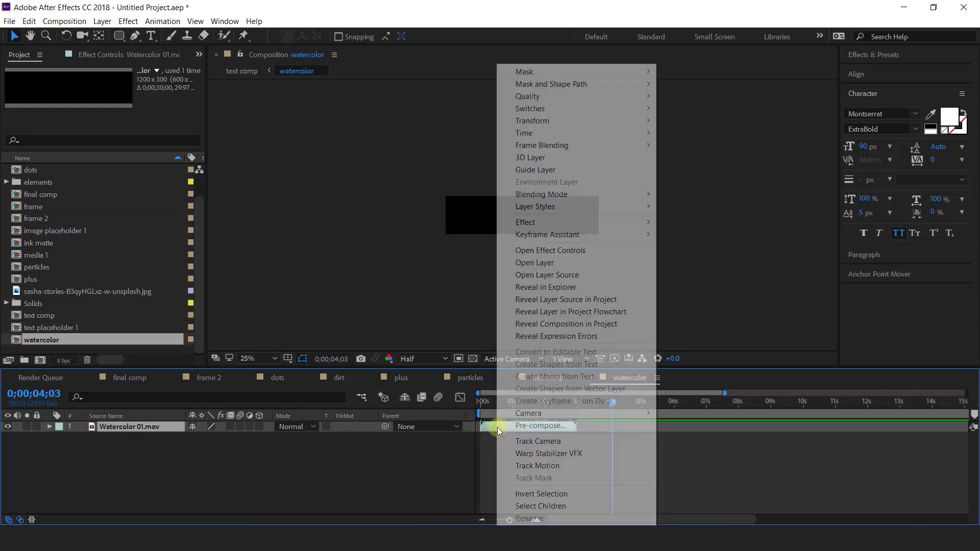
{"action": "mouse_move", "coordinate": [523, 135]}
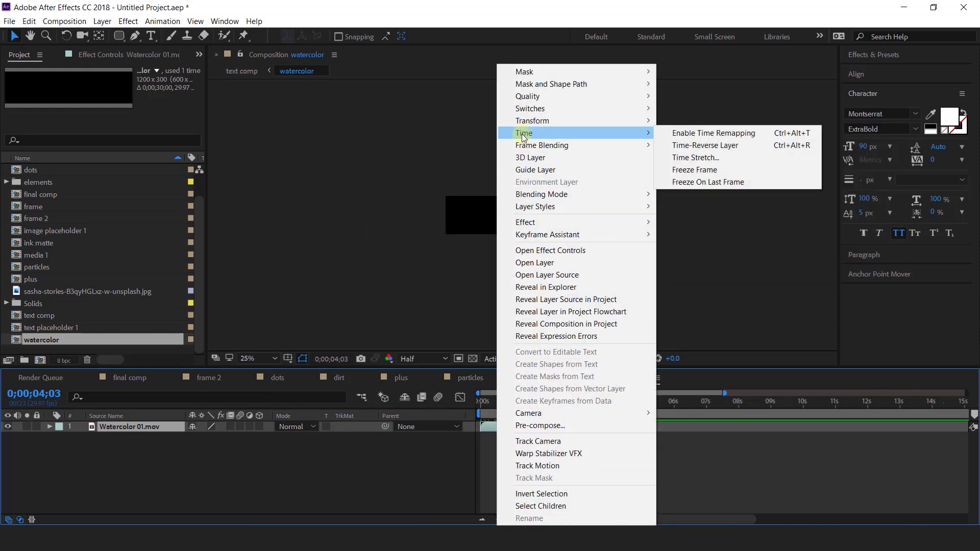
{"action": "left_click", "coordinate": [721, 132]}
{"action": "left_click_drag", "start_coordinate": [575, 429], "coordinate": [970, 428]}
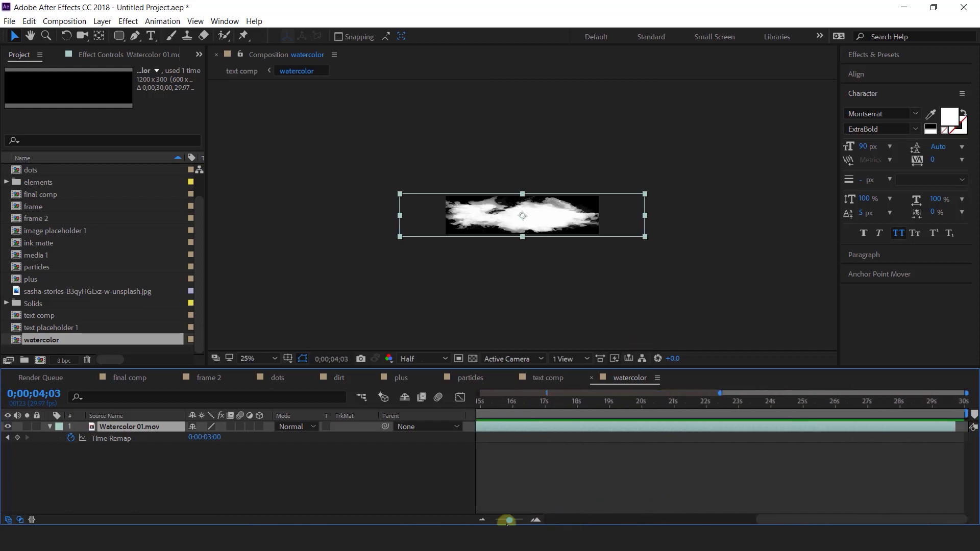
{"action": "left_click_drag", "start_coordinate": [509, 521], "coordinate": [495, 521]}
{"action": "left_click", "coordinate": [593, 378]}
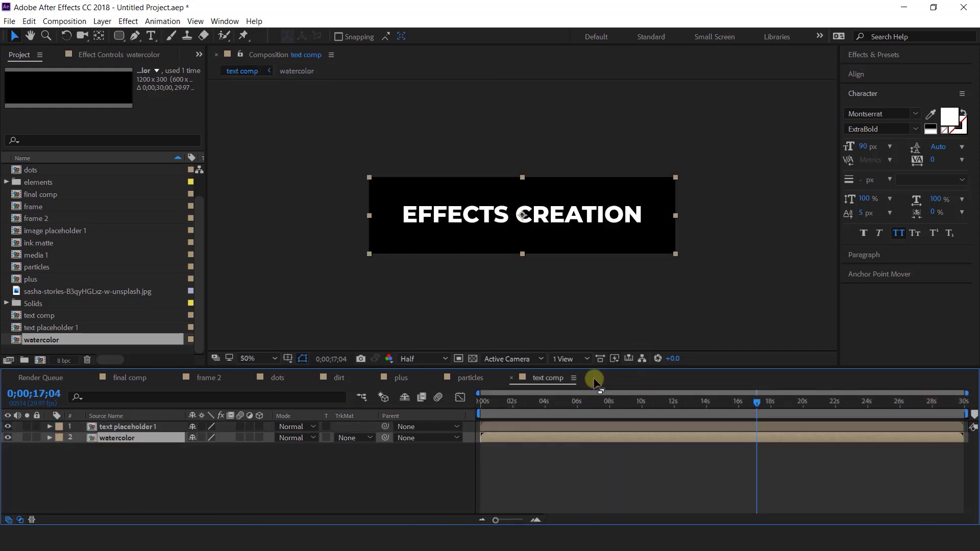
Step: Apply the Tint effect to the watercolor layer in text comp
{"action": "left_click_drag", "start_coordinate": [497, 404], "coordinate": [581, 411]}
{"action": "left_click", "coordinate": [131, 462]}
{"action": "left_click", "coordinate": [113, 439]}
{"action": "key", "text": "ctrl+space"}
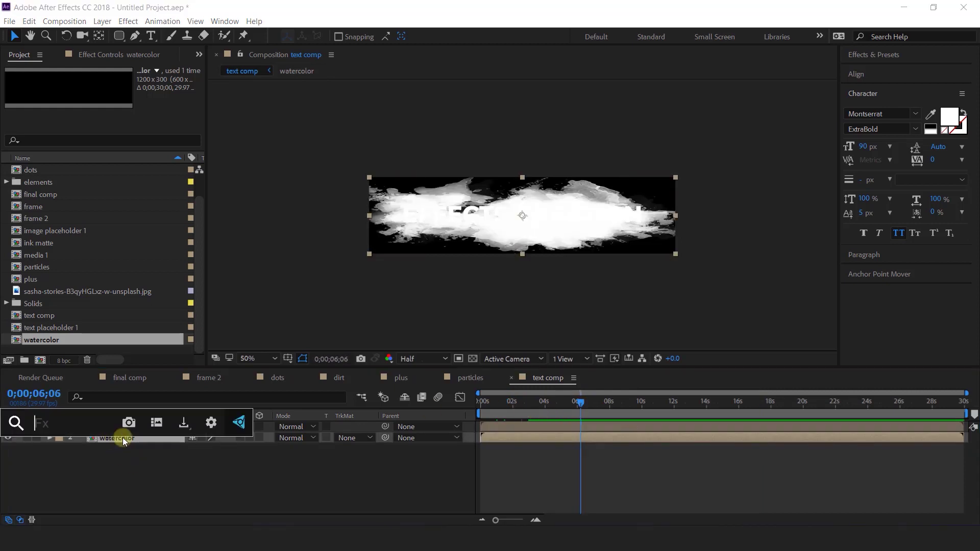
{"action": "type", "text": "tin"}
{"action": "key", "text": "Return"}
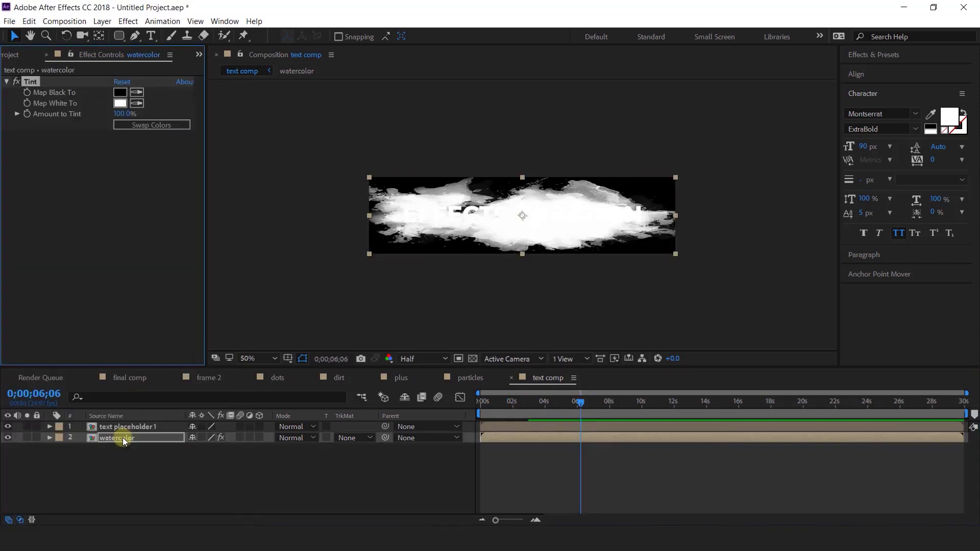
Step: Set the Tint effect's Map White To colour to dark red 5A2525
{"action": "left_click", "coordinate": [120, 103]}
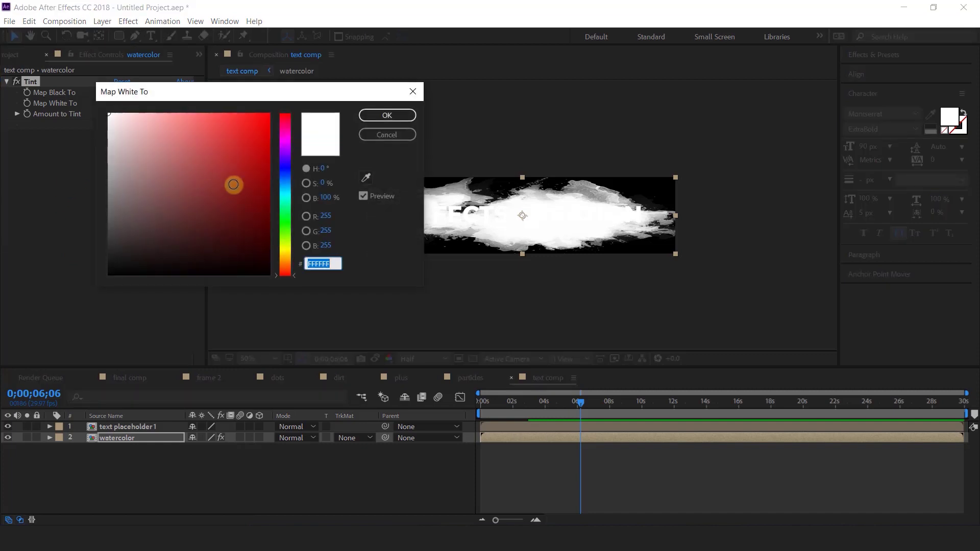
{"action": "left_click", "coordinate": [228, 191]}
{"action": "left_click_drag", "start_coordinate": [222, 183], "coordinate": [201, 218]}
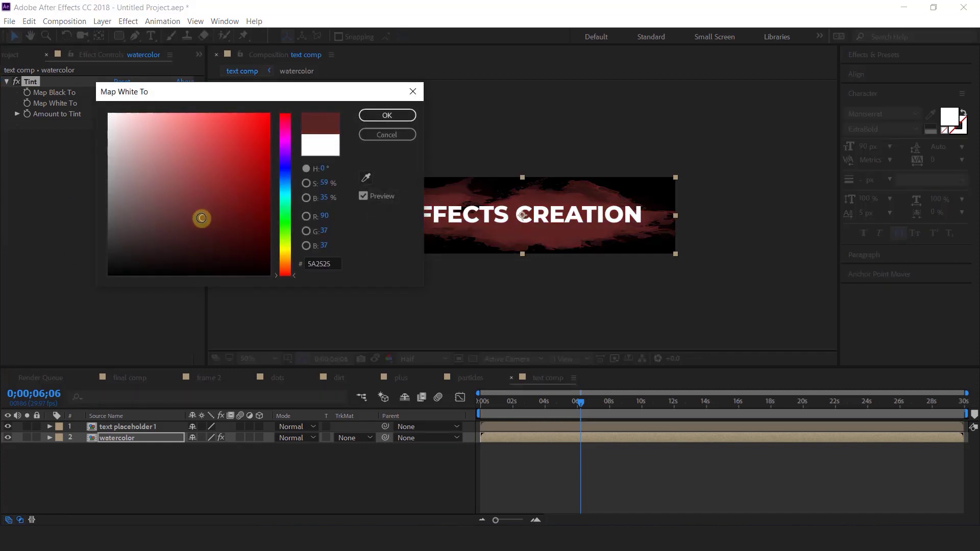
{"action": "left_click", "coordinate": [387, 115]}
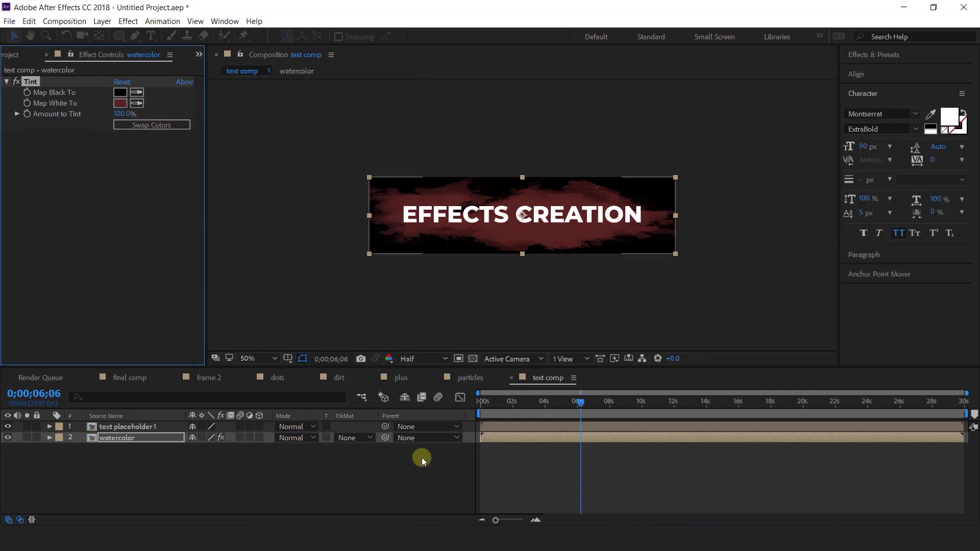
Step: Preview the text over the tinted watercolor from the start of text comp
{"action": "left_click_drag", "start_coordinate": [531, 416], "coordinate": [472, 413]}
{"action": "key", "text": "space"}
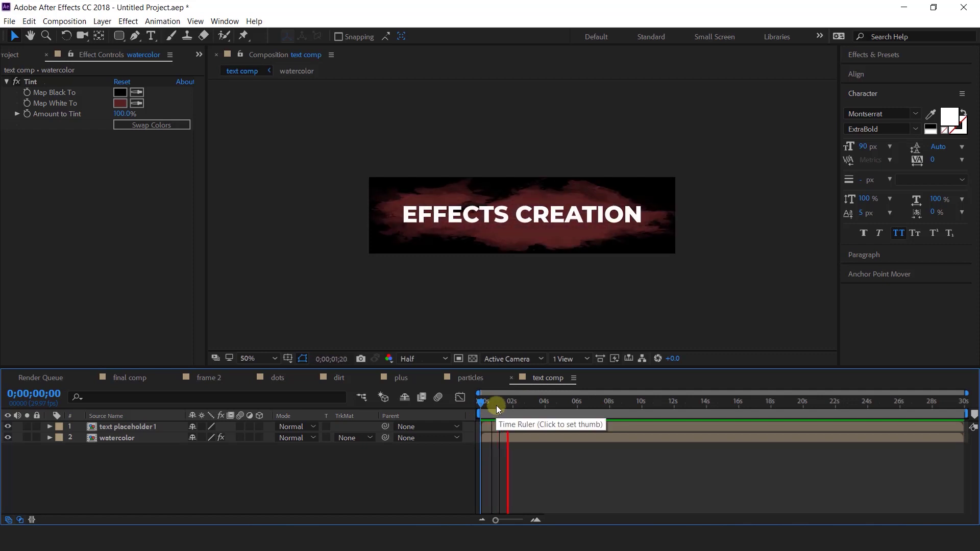
{"action": "key", "text": "space"}
{"action": "key", "text": "equal"}
Step: Add text comp as the top layer of final comp and move it over the photo frame's upper-left corner
{"action": "left_click", "coordinate": [129, 378]}
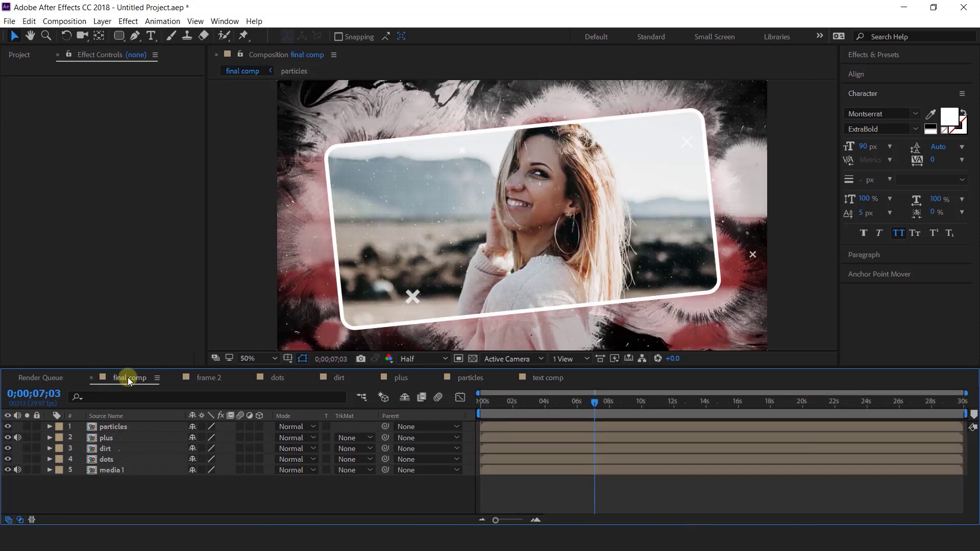
{"action": "left_click", "coordinate": [16, 53]}
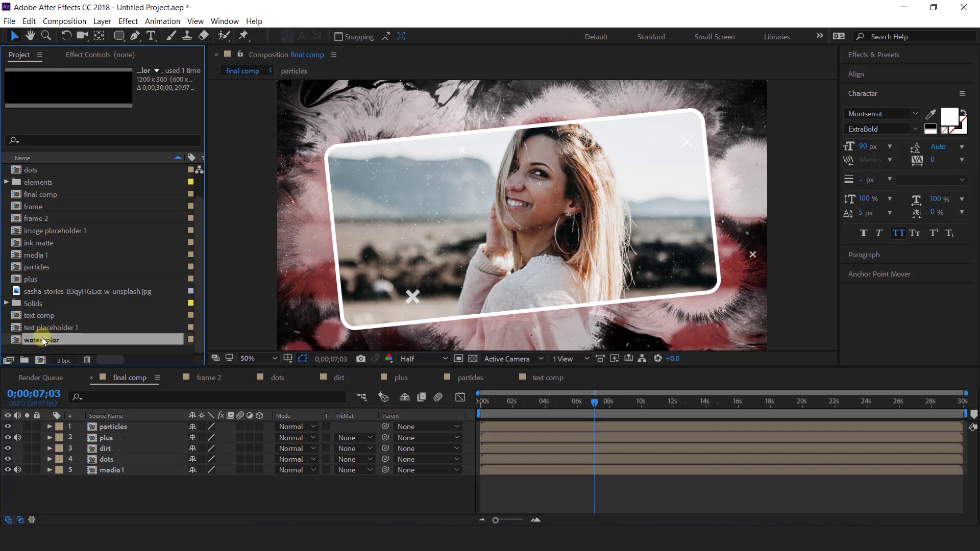
{"action": "left_click", "coordinate": [23, 315]}
{"action": "left_click_drag", "start_coordinate": [37, 319], "coordinate": [161, 427]}
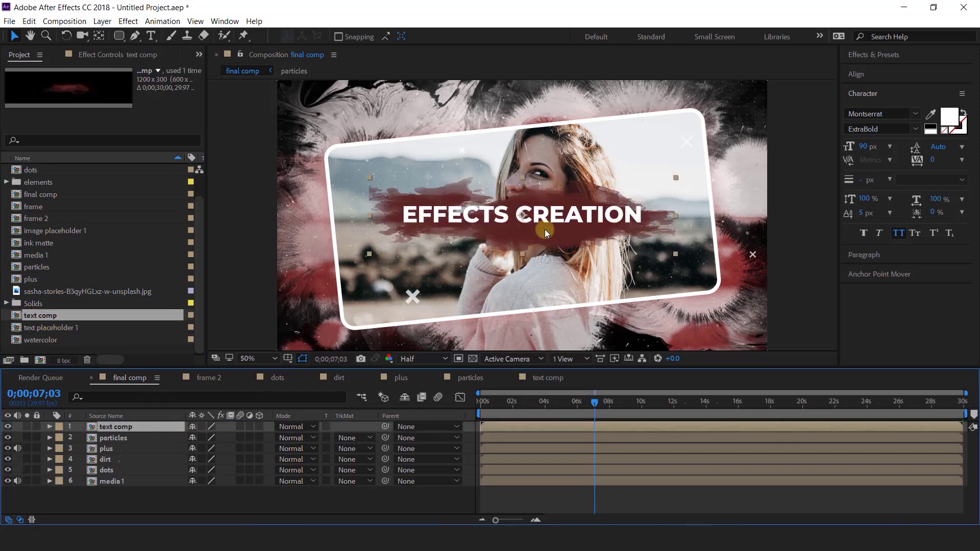
{"action": "left_click_drag", "start_coordinate": [538, 229], "coordinate": [432, 184]}
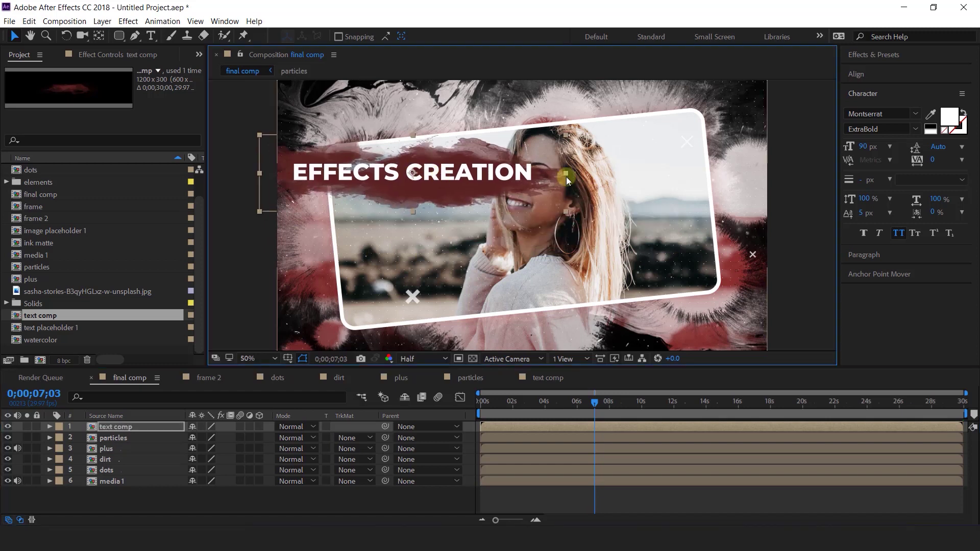
Step: Scale the text comp layer down to 50% in final comp
{"action": "key", "text": "s"}
{"action": "left_click", "coordinate": [206, 438]}
{"action": "type", "text": "40"}
{"action": "key", "text": "Return"}
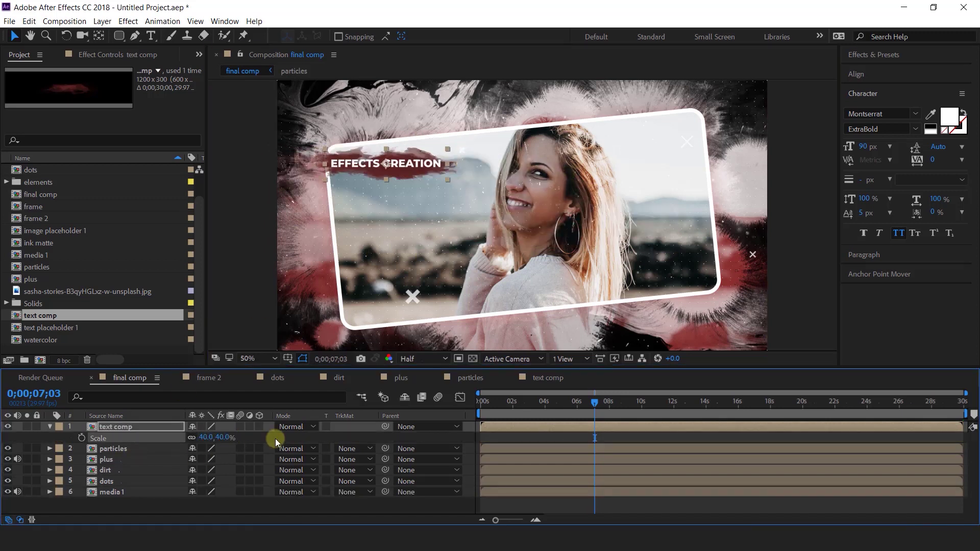
{"action": "left_click", "coordinate": [230, 438]}
{"action": "type", "text": "50"}
{"action": "key", "text": "Return"}
{"action": "left_click", "coordinate": [329, 508]}
{"action": "left_click", "coordinate": [50, 427]}
{"action": "key", "text": "comma"}
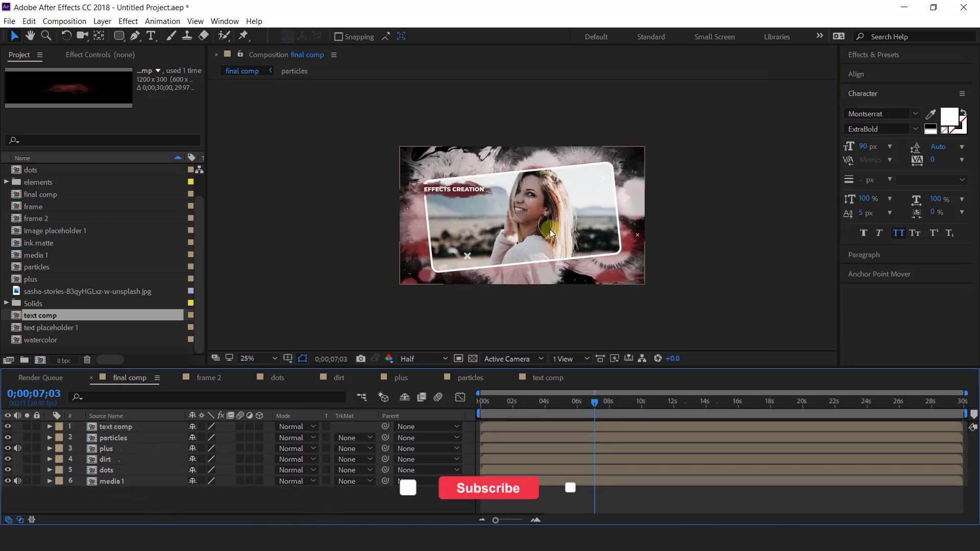
Step: Make all layers in final comp 3D, from text comp down to media 1
{"action": "left_click", "coordinate": [111, 428]}
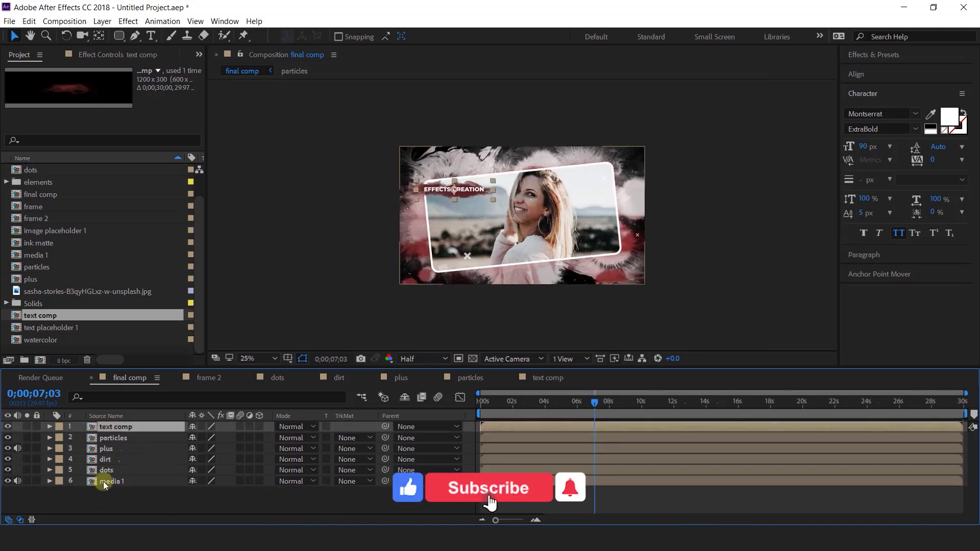
{"action": "left_click", "coordinate": [105, 483], "text": "shift"}
{"action": "left_click", "coordinate": [262, 427]}
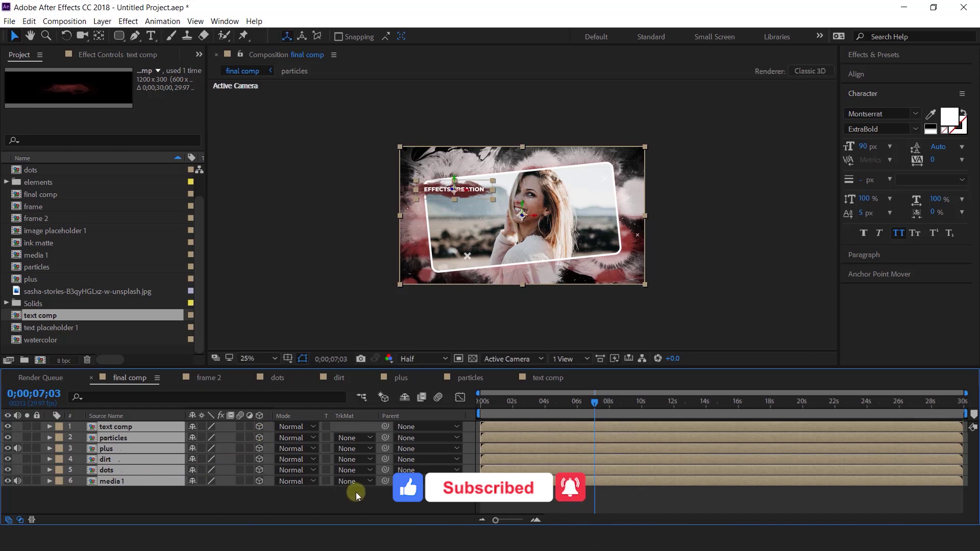
Step: Add a two-node camera with the 28mm preset to final comp
{"action": "right_click", "coordinate": [364, 495]}
{"action": "mouse_move", "coordinate": [443, 375]}
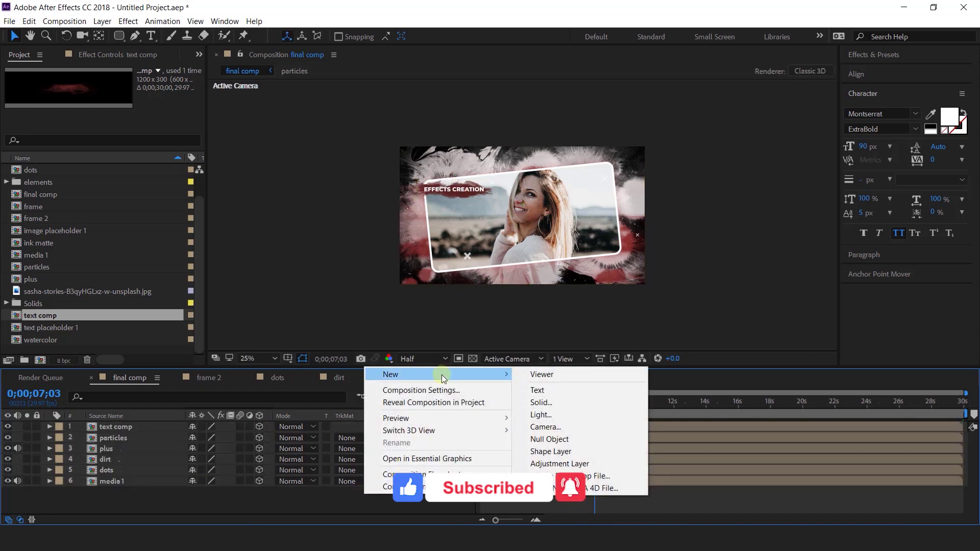
{"action": "left_click", "coordinate": [566, 426]}
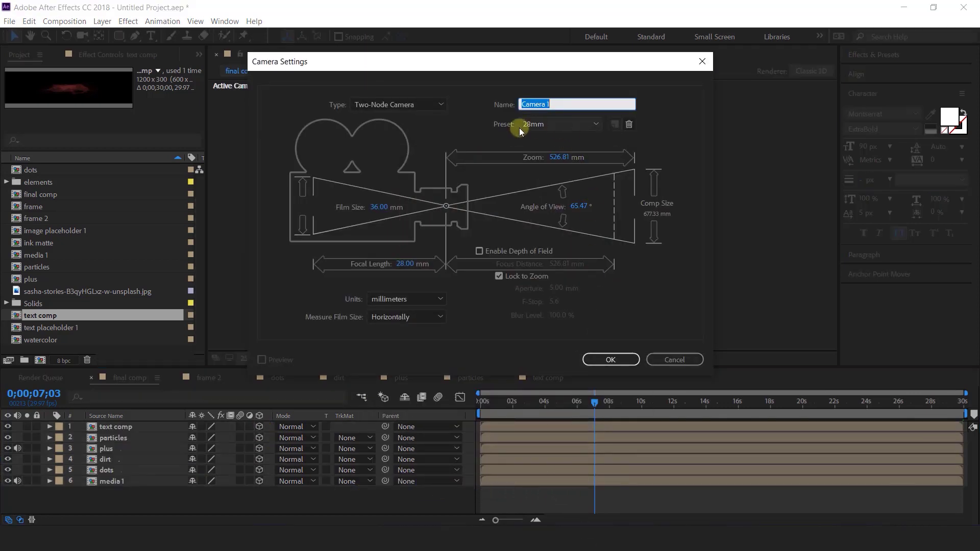
{"action": "left_click", "coordinate": [609, 361]}
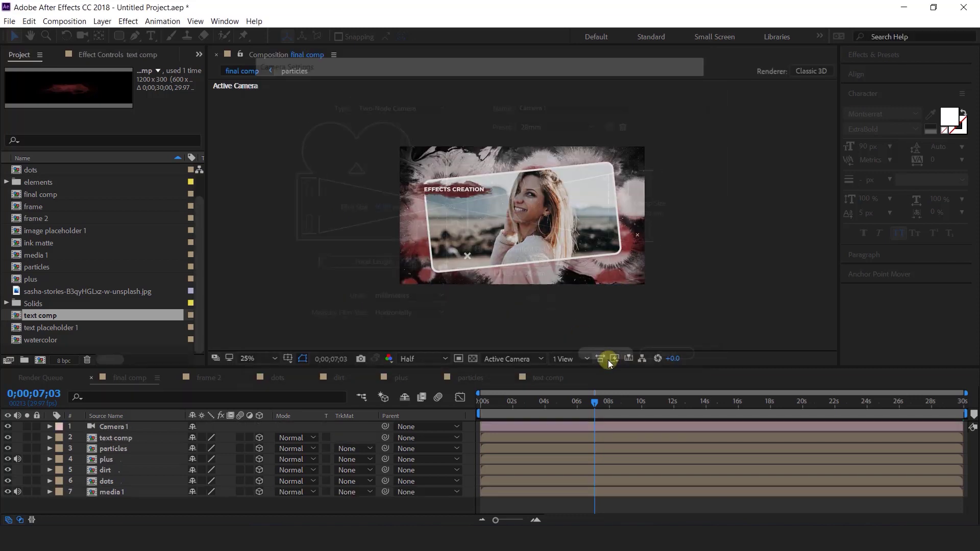
Step: Set a Position keyframe for Camera 1 at the start of final comp
{"action": "key", "text": "p"}
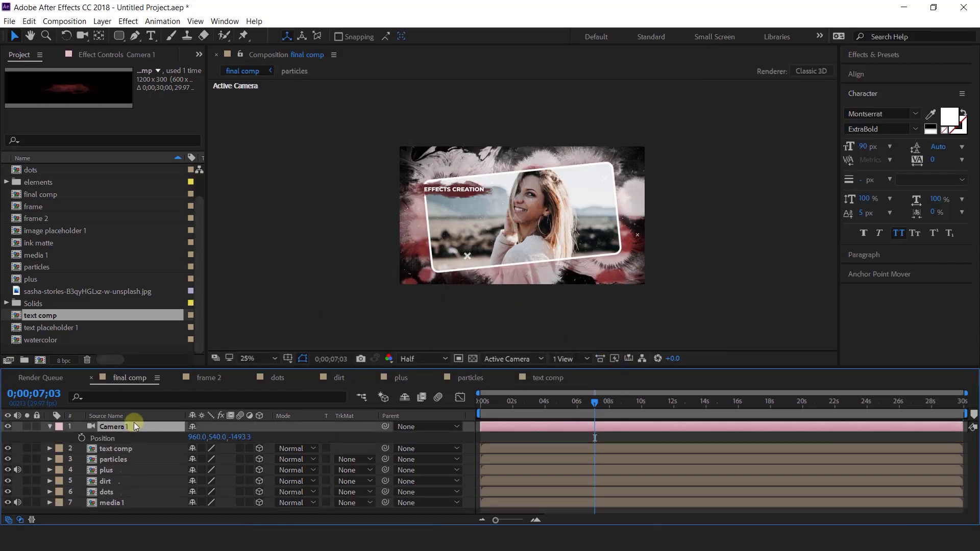
{"action": "left_click_drag", "start_coordinate": [513, 404], "coordinate": [399, 402]}
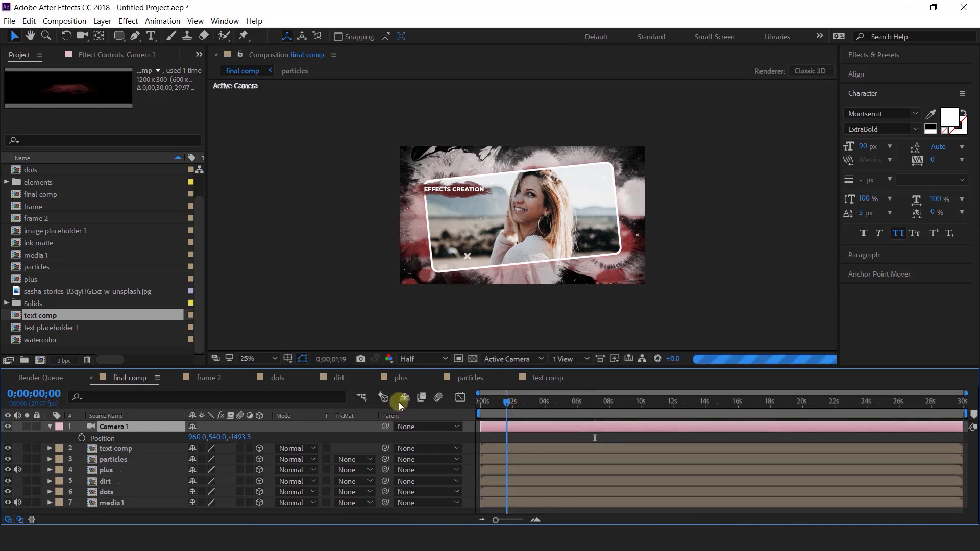
{"action": "scroll", "coordinate": [529, 271], "scroll_direction": "up", "scroll_amount": 2}
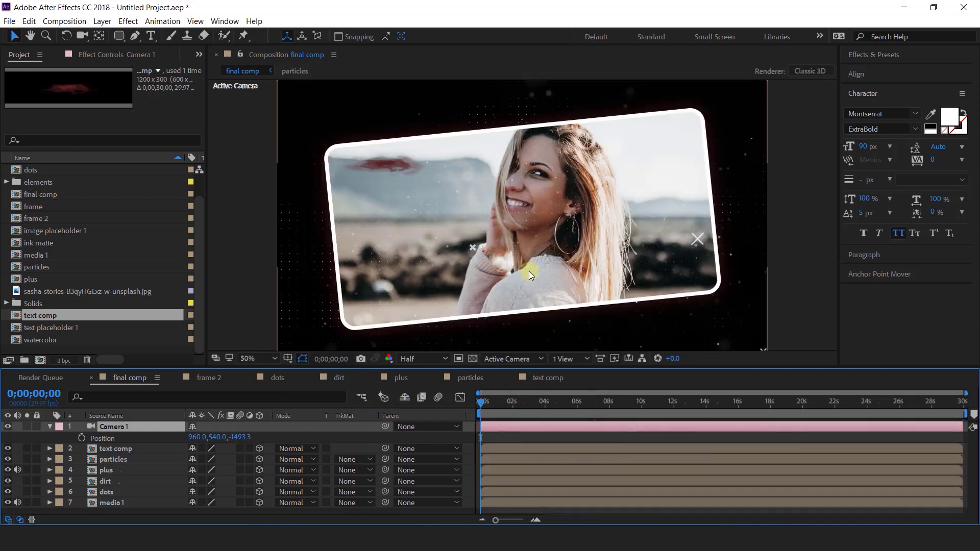
{"action": "left_click", "coordinate": [82, 438]}
Step: Keyframe a camera push-in by setting Camera 1's Z position to -1344.3 at 0;00;06;01
{"action": "left_click", "coordinate": [517, 519]}
{"action": "left_click_drag", "start_coordinate": [485, 403], "coordinate": [675, 410]}
{"action": "left_click", "coordinate": [217, 414]}
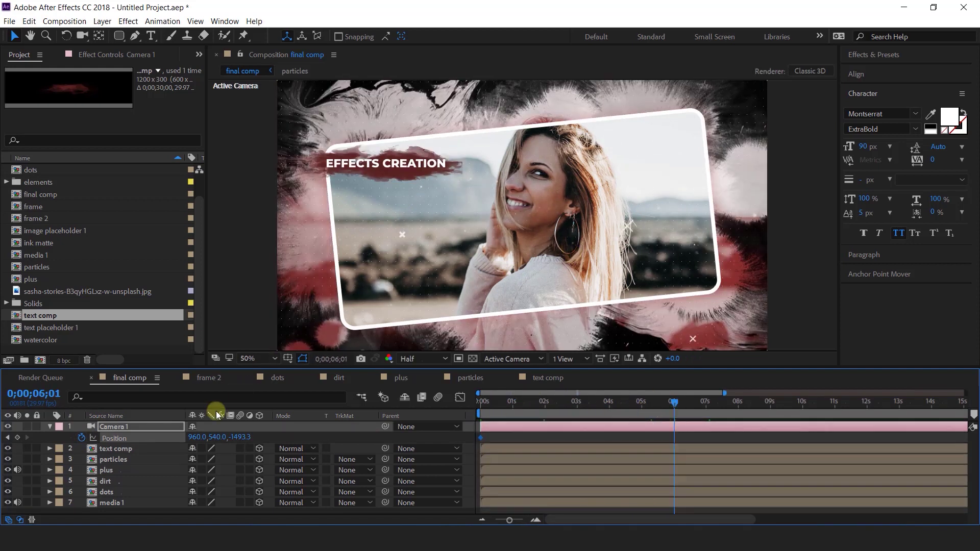
{"action": "left_click_drag", "start_coordinate": [242, 440], "coordinate": [346, 446]}
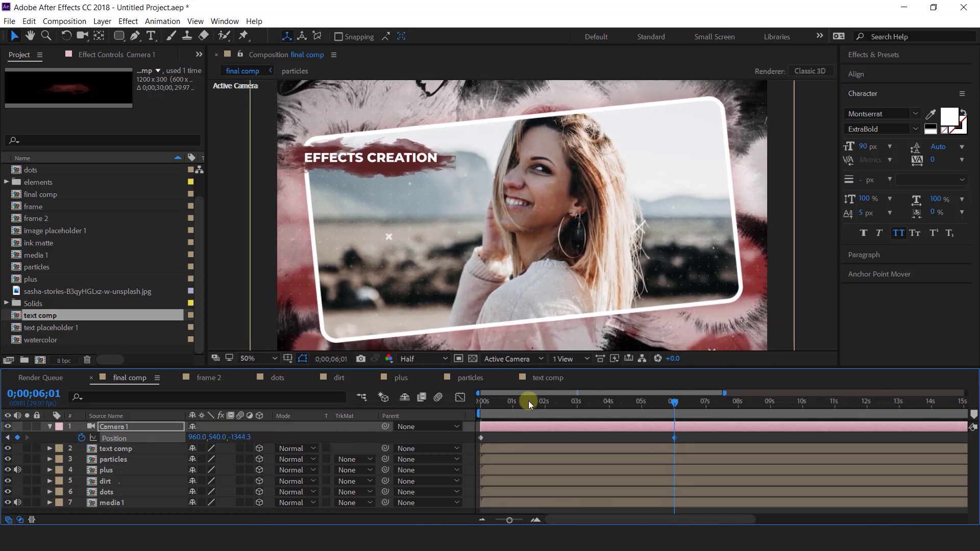
Step: Open the media 1 composition from final comp and go to 0;00;05;13
{"action": "key", "text": "Home"}
{"action": "left_click", "coordinate": [117, 495]}
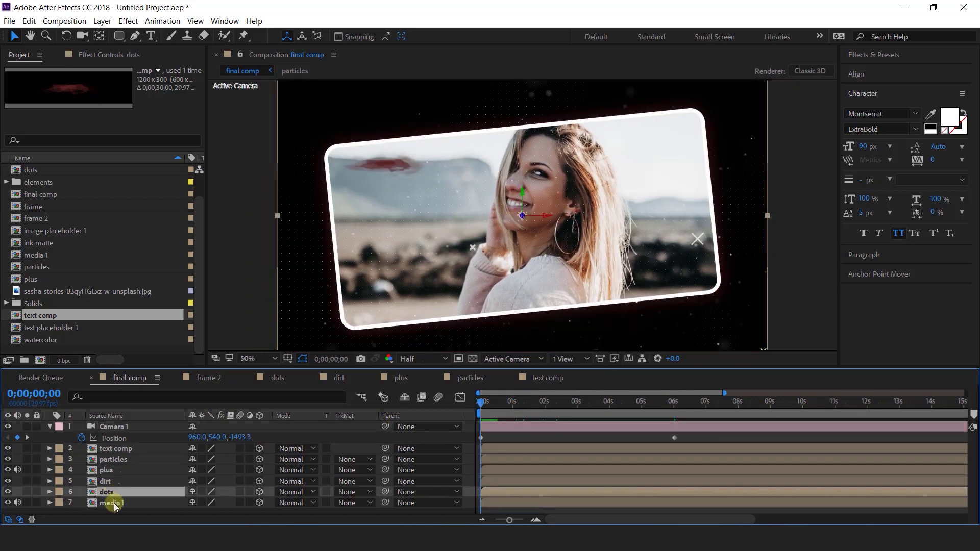
{"action": "double_click", "coordinate": [115, 503]}
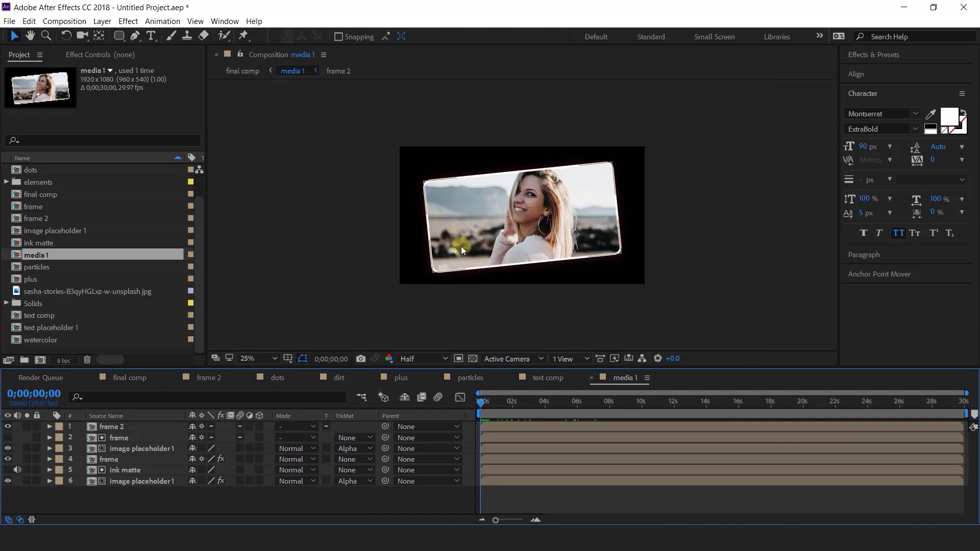
{"action": "left_click_drag", "start_coordinate": [516, 403], "coordinate": [568, 403]}
Step: Scale the frame 2 layer and both frame layers in media 1 to 80%
{"action": "left_click", "coordinate": [128, 470]}
{"action": "left_click", "coordinate": [128, 459]}
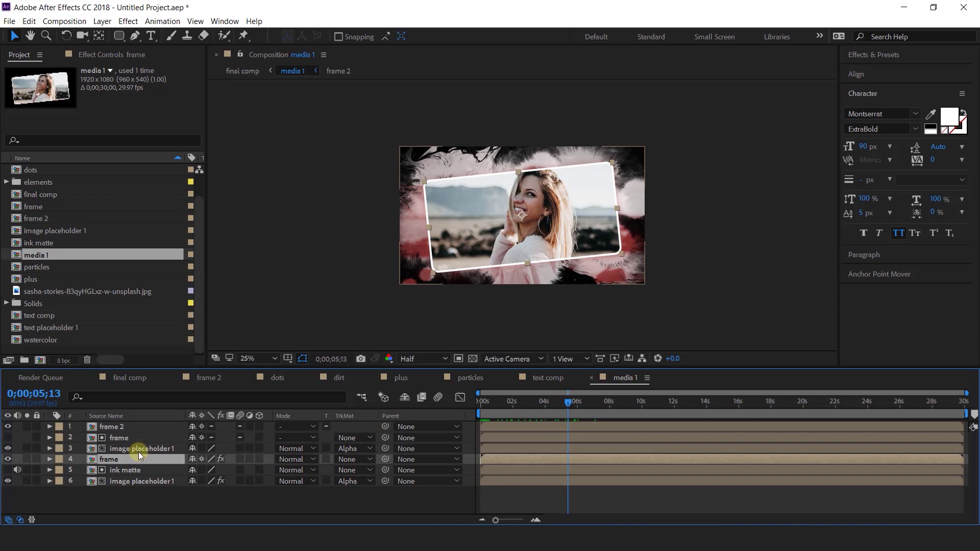
{"action": "left_click", "coordinate": [120, 437], "text": "ctrl"}
{"action": "left_click", "coordinate": [121, 427], "text": "ctrl"}
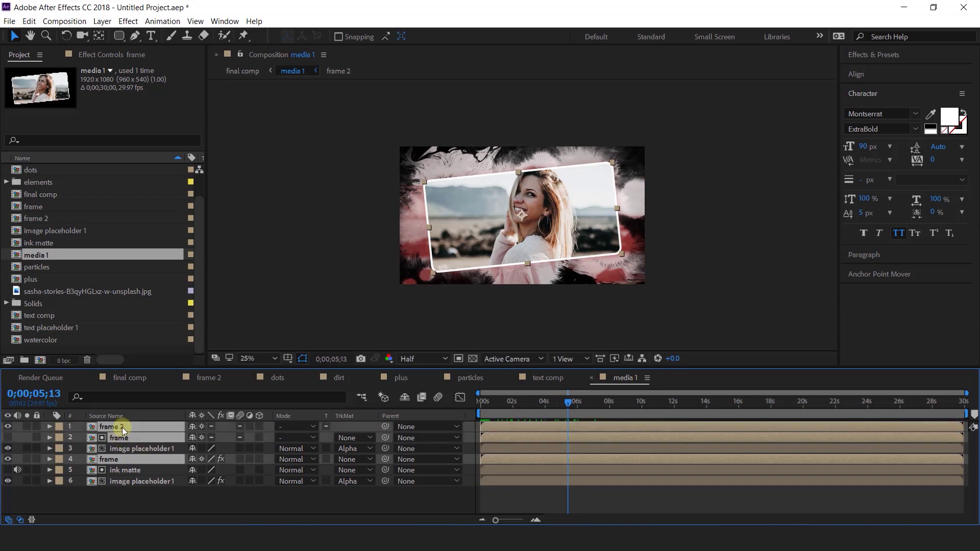
{"action": "key", "text": "s"}
{"action": "left_click", "coordinate": [225, 440]}
{"action": "key", "text": "period"}
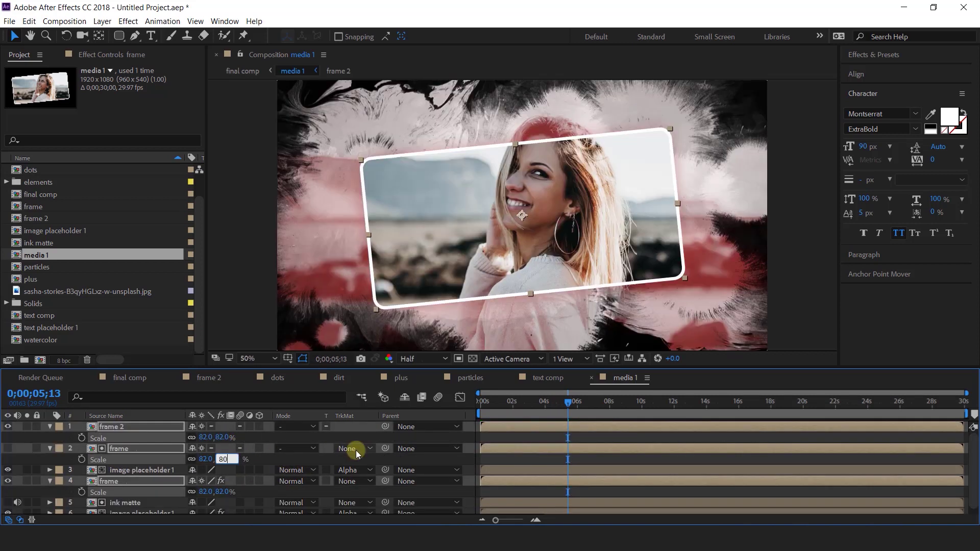
{"action": "type", "text": "80"}
{"action": "key", "text": "Return"}
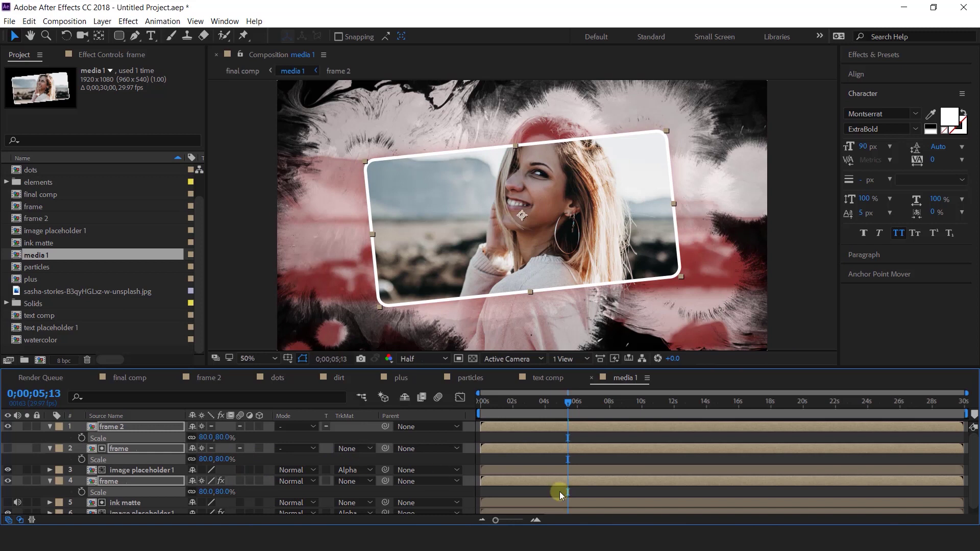
{"action": "left_click", "coordinate": [50, 427]}
{"action": "left_click", "coordinate": [165, 504]}
Step: Return to final comp and move Camera 1 closer along Z at its second Position keyframe, near 6 seconds
{"action": "left_click", "coordinate": [129, 378]}
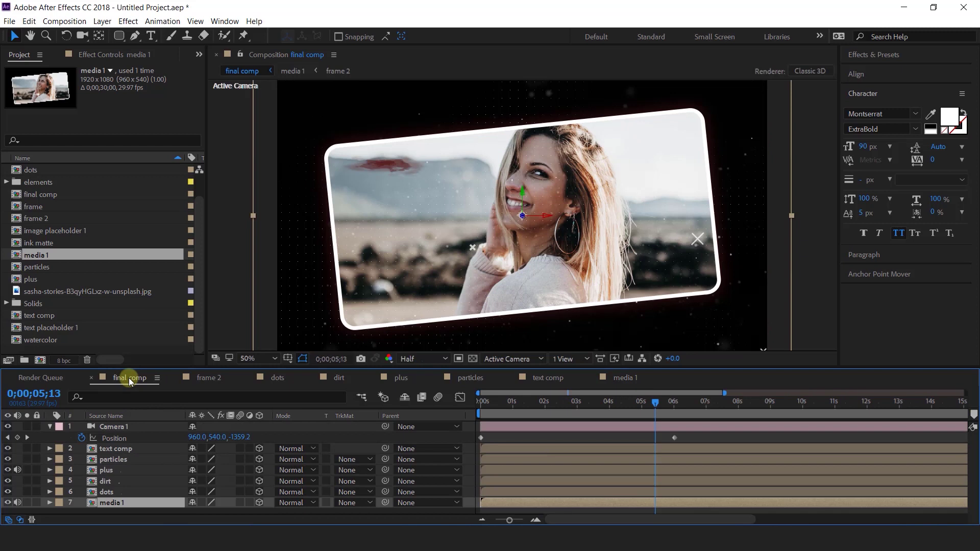
{"action": "left_click_drag", "start_coordinate": [477, 409], "coordinate": [672, 411]}
{"action": "left_click", "coordinate": [23, 449]}
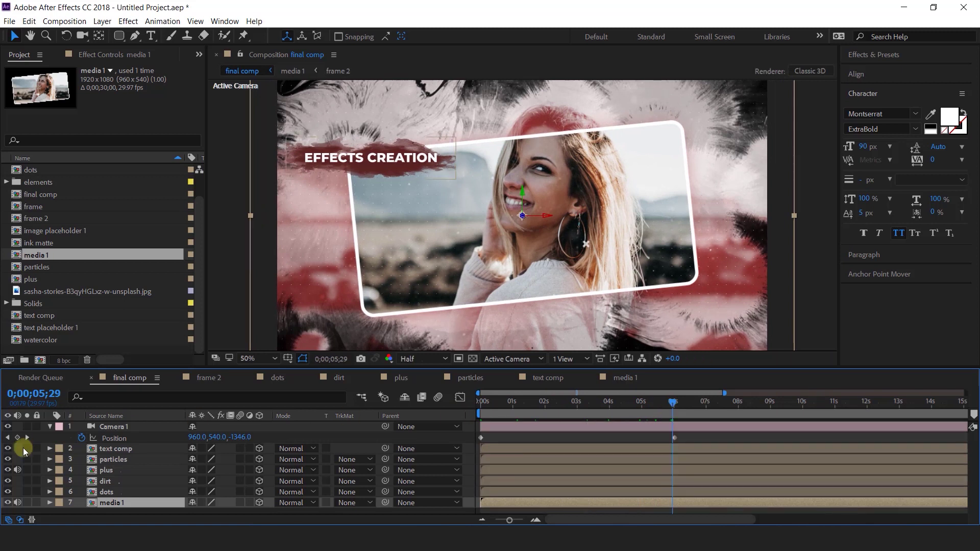
{"action": "left_click_drag", "start_coordinate": [259, 442], "coordinate": [787, 448]}
Step: Preview the camera push-in from the start of final comp and stop at 0;00;01;00
{"action": "key", "text": "Home"}
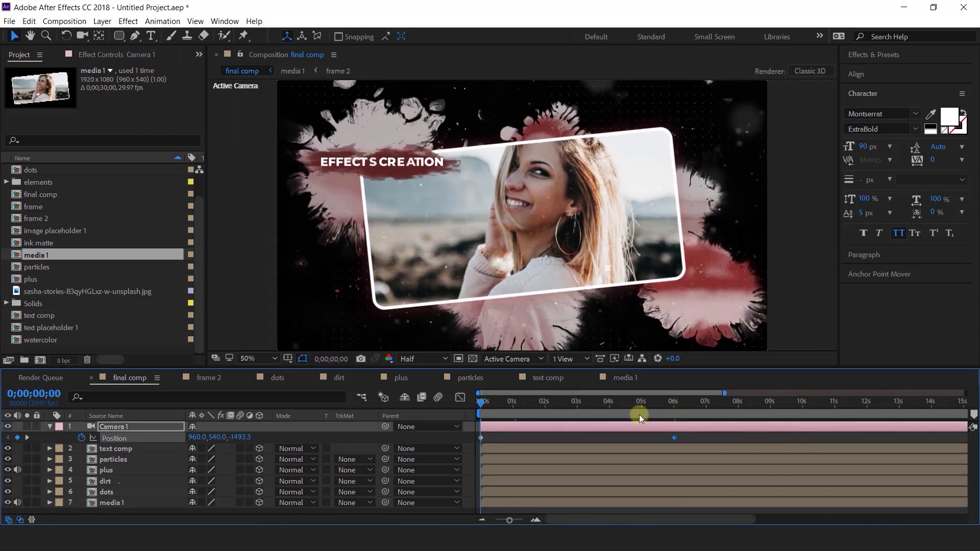
{"action": "key", "text": "space"}
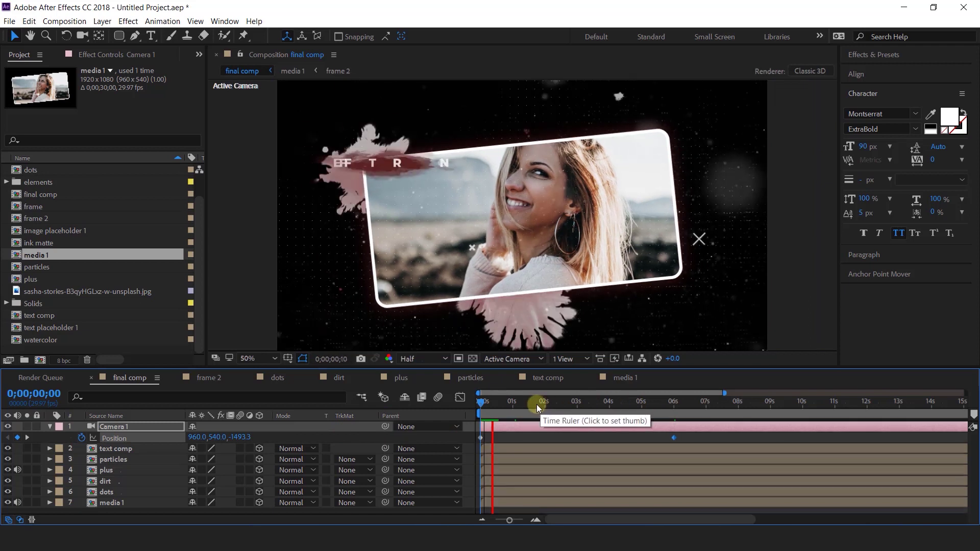
{"action": "mouse_move", "coordinate": [518, 402]}
{"action": "left_mouse_down"}
{"action": "mouse_move", "coordinate": [503, 407]}
{"action": "mouse_move", "coordinate": [513, 406]}
{"action": "left_mouse_up"}
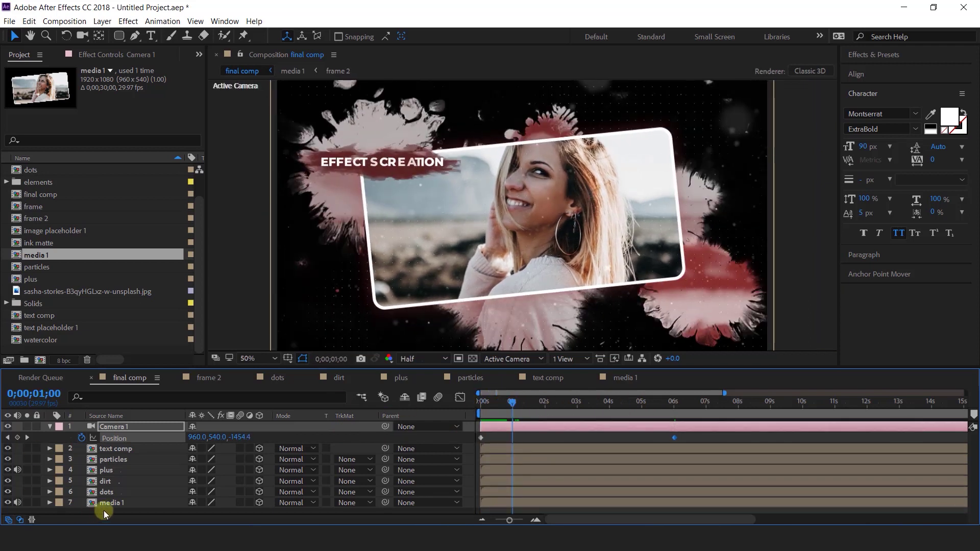
Step: Set the particles layer's opacity to 30%
{"action": "left_click", "coordinate": [113, 460]}
{"action": "key", "text": "t"}
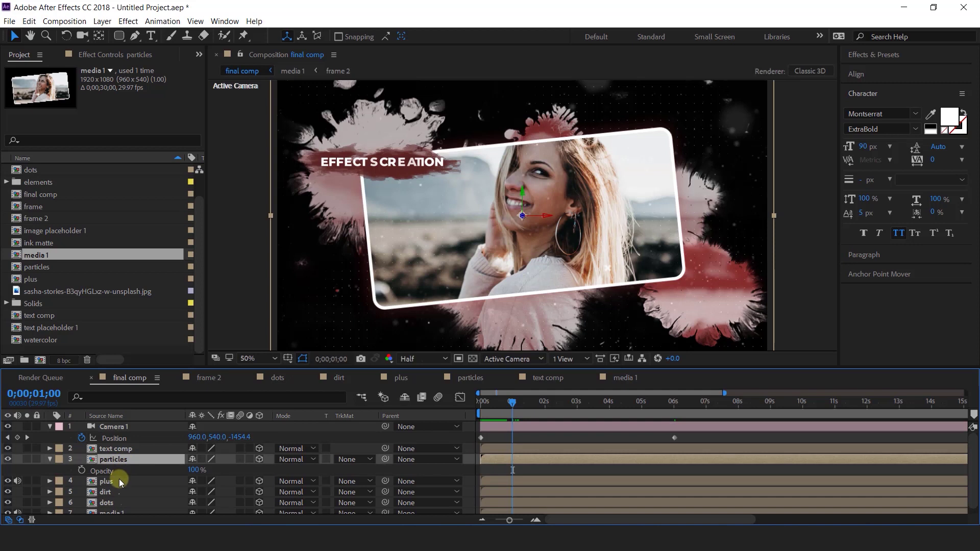
{"action": "left_click", "coordinate": [194, 471]}
{"action": "type", "text": "30"}
{"action": "key", "text": "Return"}
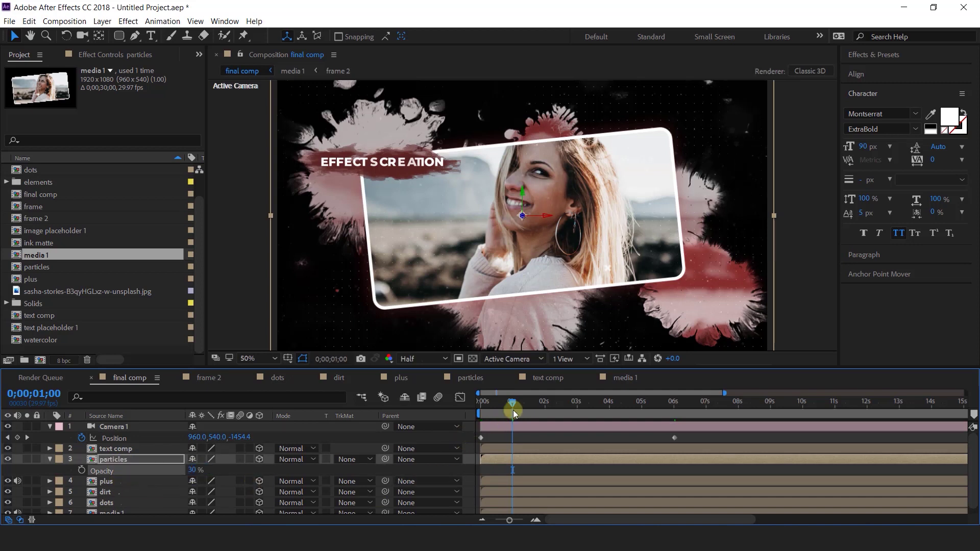
Step: Apply the Fill effect to the dirt layer in final comp
{"action": "left_click_drag", "start_coordinate": [513, 411], "coordinate": [596, 404]}
{"action": "left_click", "coordinate": [116, 494]}
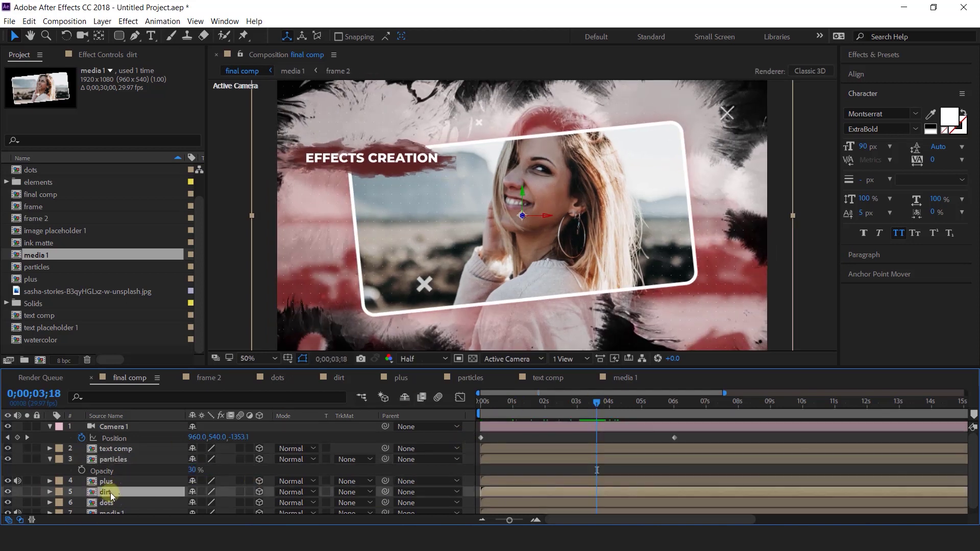
{"action": "key", "text": "ctrl+space"}
{"action": "type", "text": "fill"}
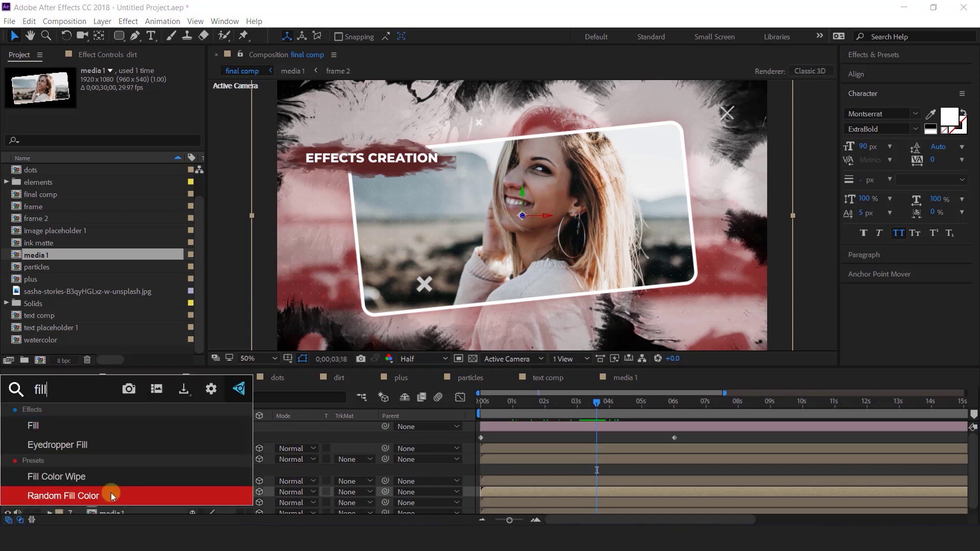
{"action": "key", "text": "Return"}
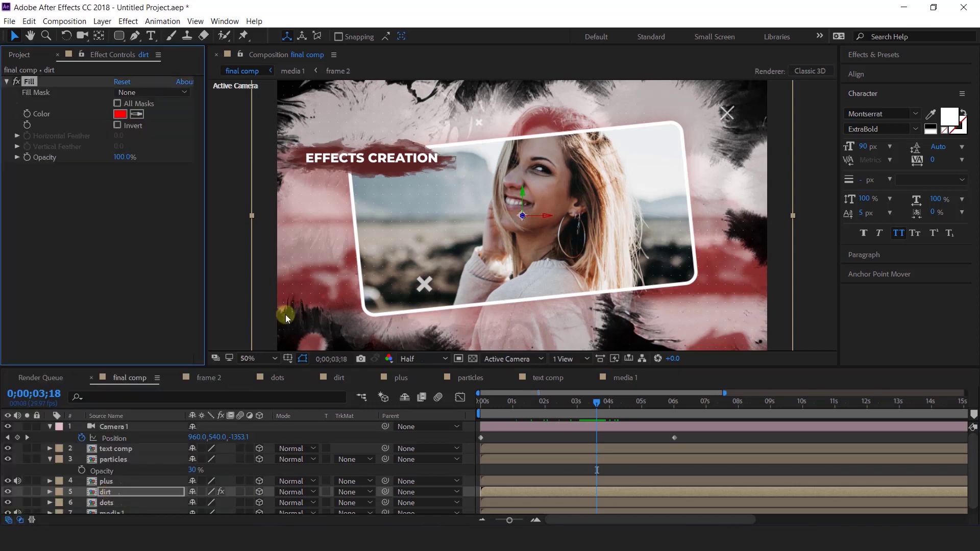
Step: Set the dirt layer's Fill colour to light grey D4D4D4
{"action": "left_click", "coordinate": [120, 115]}
{"action": "left_click_drag", "start_coordinate": [120, 210], "coordinate": [97, 141]}
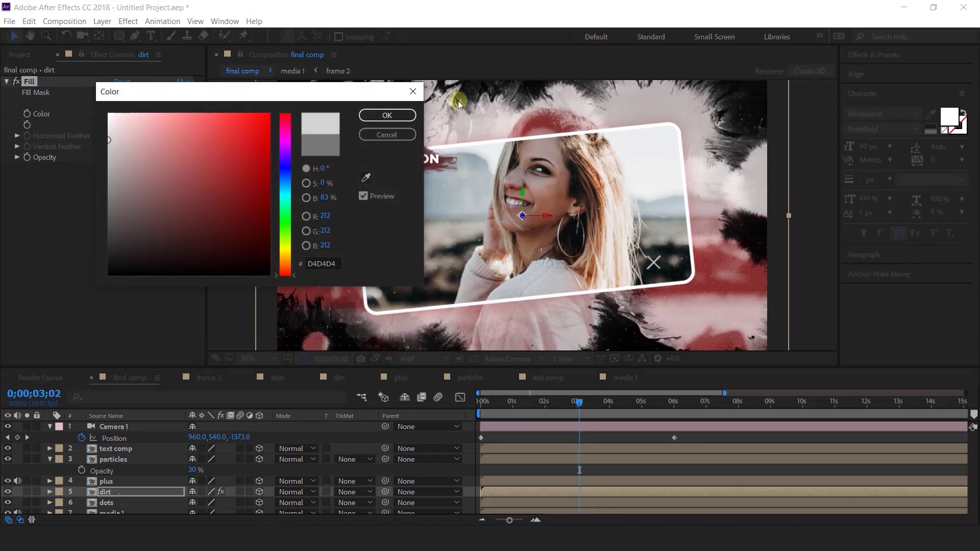
{"action": "left_click", "coordinate": [387, 116]}
Step: Preview final comp from the start with the recoloured dirt and stop at 0;00;01;24
{"action": "left_click", "coordinate": [481, 405]}
{"action": "key", "text": "space"}
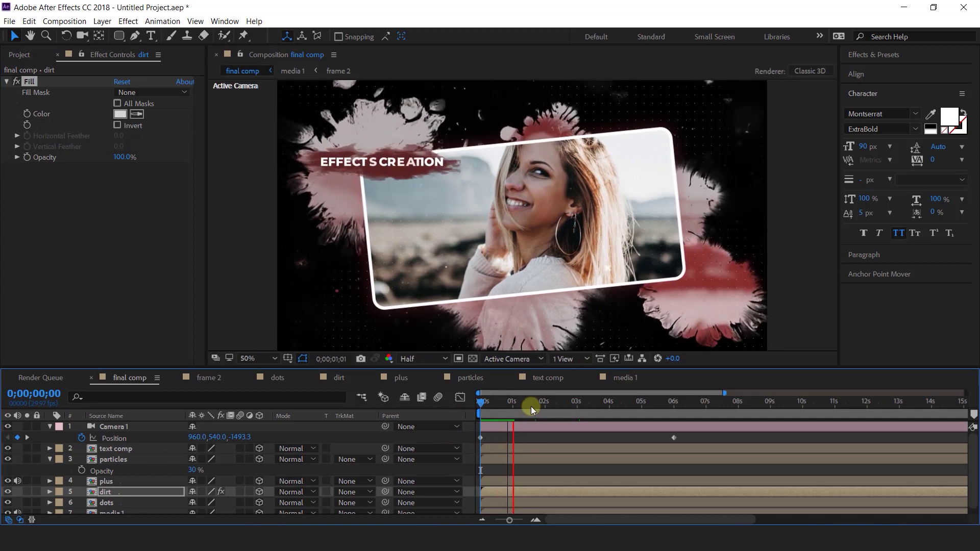
{"action": "left_click", "coordinate": [538, 403]}
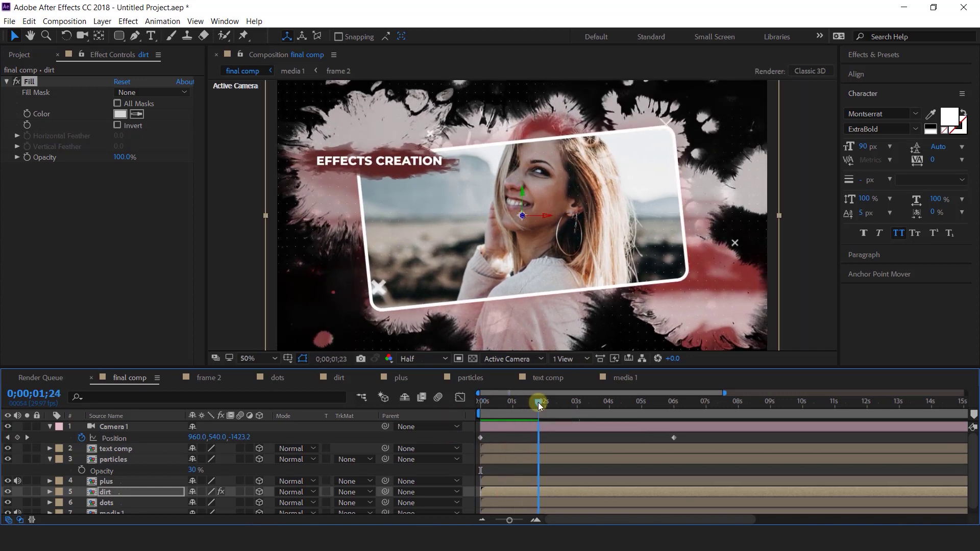
Step: Switch to the horizontal two-view layout and move the plus, dirt and dots layers towards the camera in the Top view
{"action": "left_click", "coordinate": [55, 475]}
{"action": "left_click", "coordinate": [115, 449]}
{"action": "left_click", "coordinate": [569, 359]}
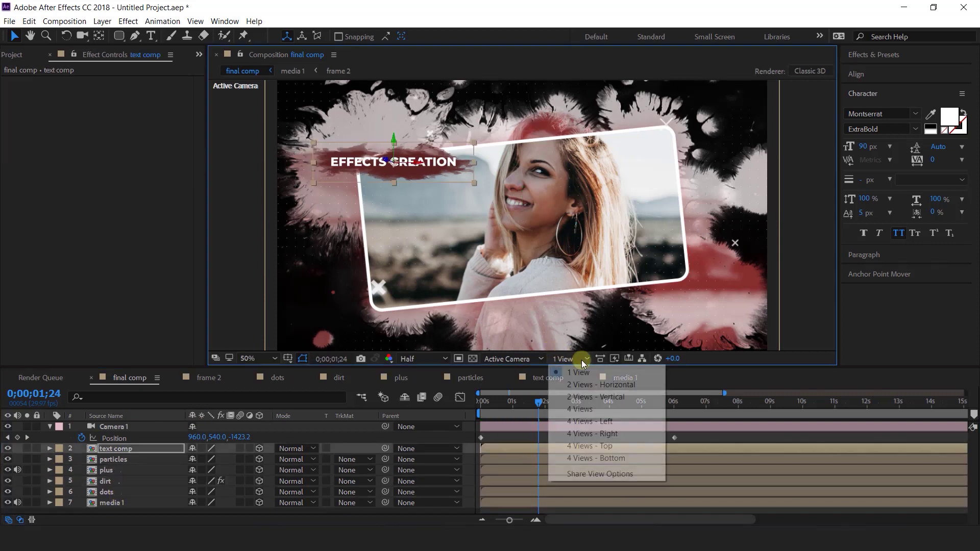
{"action": "left_click", "coordinate": [632, 385]}
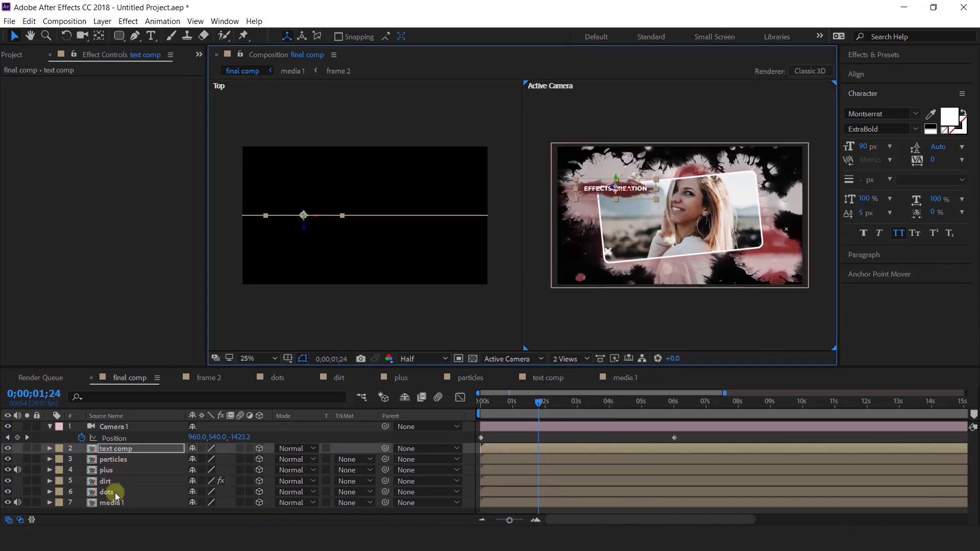
{"action": "left_click", "coordinate": [115, 492]}
{"action": "left_click", "coordinate": [115, 481], "text": "ctrl"}
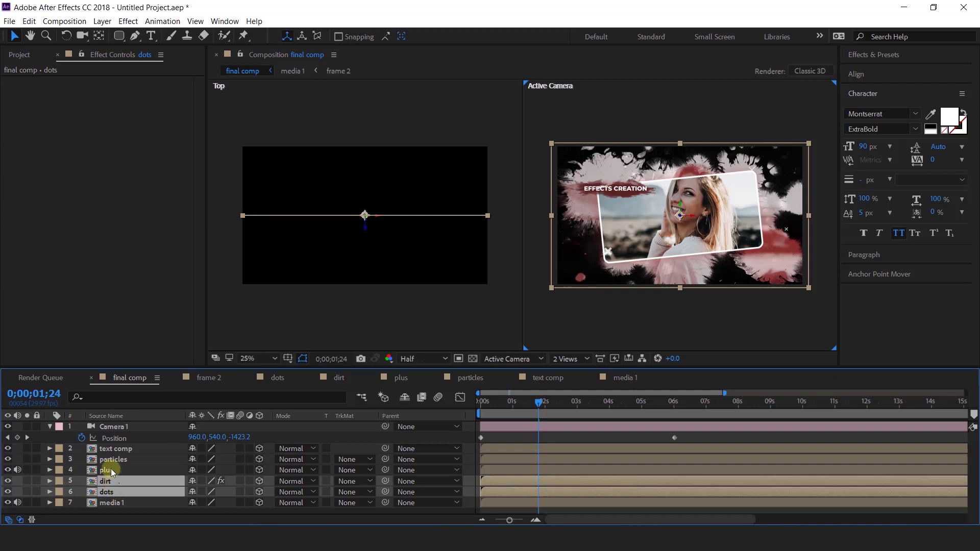
{"action": "left_click", "coordinate": [111, 469], "text": "ctrl"}
{"action": "left_click_drag", "start_coordinate": [365, 228], "coordinate": [368, 249]}
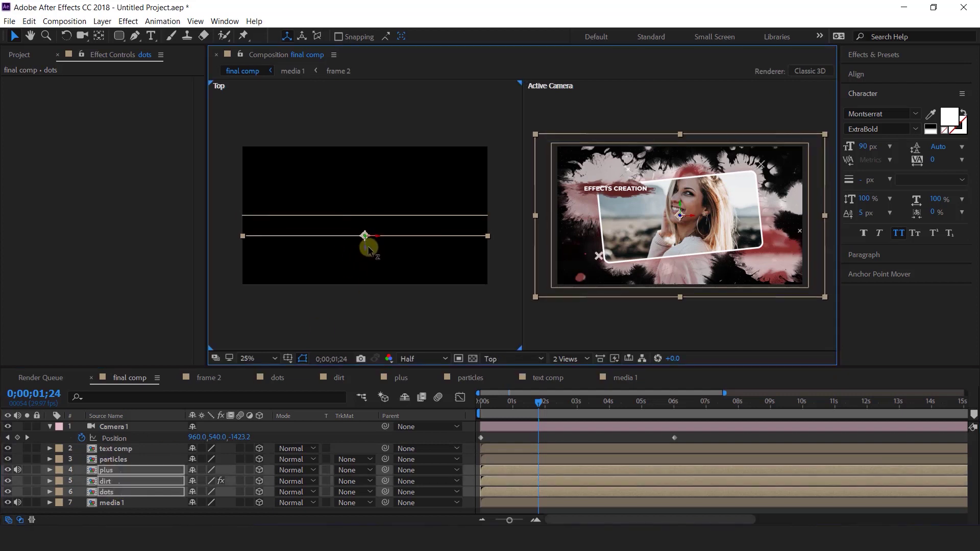
Step: Move the text comp layer forward in depth, between the media 1 plane and the overlay layers
{"action": "left_click", "coordinate": [125, 506]}
{"action": "left_click", "coordinate": [122, 450]}
{"action": "left_click", "coordinate": [305, 234]}
{"action": "left_click_drag", "start_coordinate": [639, 191], "coordinate": [643, 193]}
Step: Scale the text comp layer to 35% over the photo frame's upper-left corner and restore the single-view layout
{"action": "key", "text": "s"}
{"action": "left_click_drag", "start_coordinate": [236, 459], "coordinate": [223, 459]}
{"action": "left_click_drag", "start_coordinate": [628, 182], "coordinate": [630, 197]}
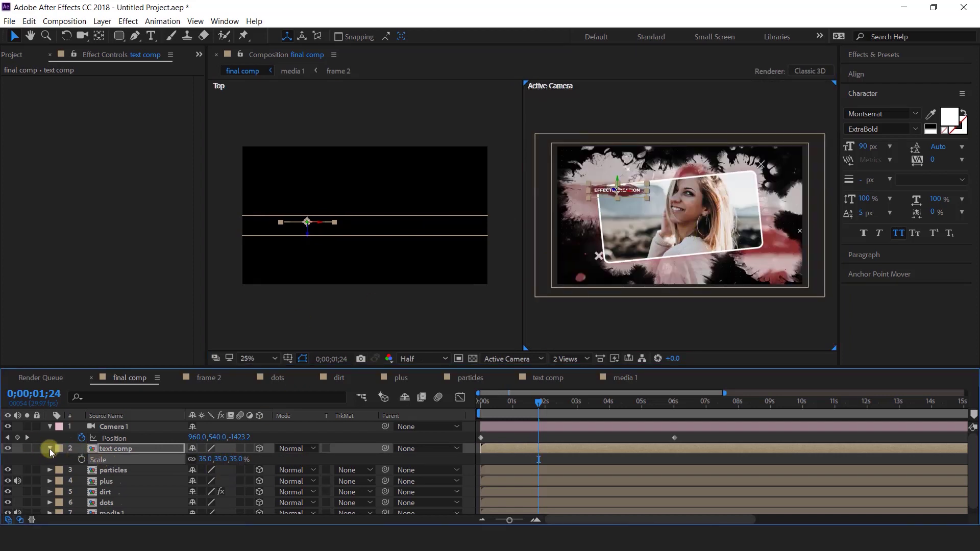
{"action": "left_click", "coordinate": [50, 448]}
{"action": "left_click", "coordinate": [123, 513]}
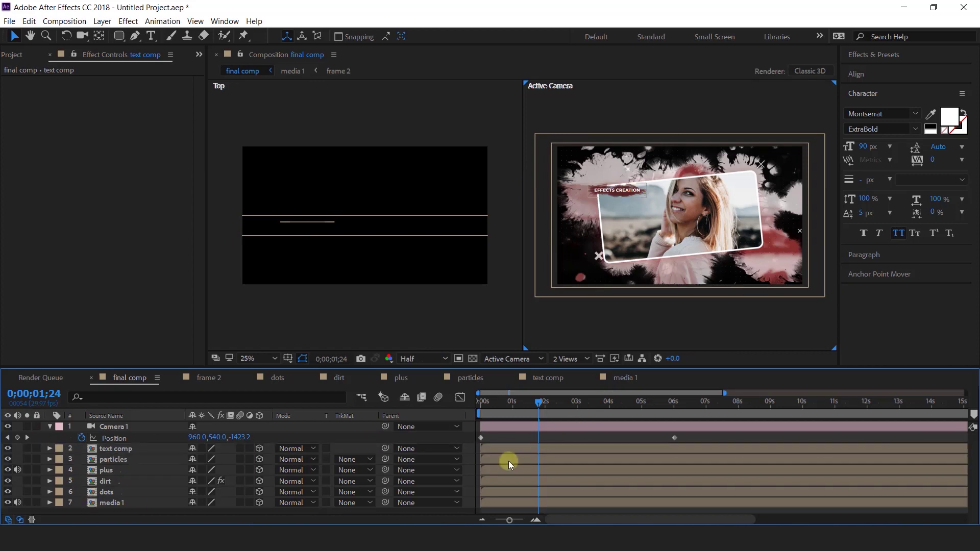
{"action": "left_click", "coordinate": [570, 359]}
{"action": "left_click", "coordinate": [574, 375]}
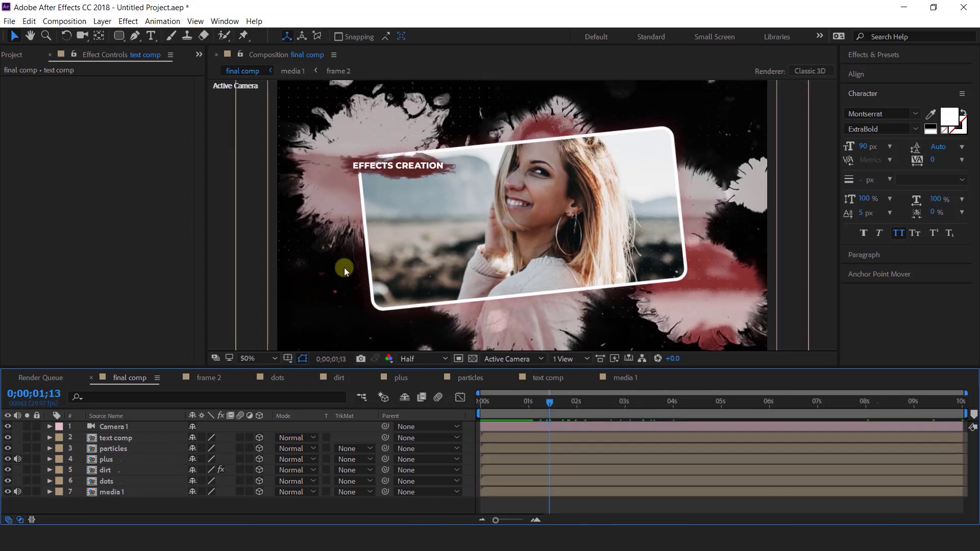
Step: Create a new 1920 x 1080 px composition named transition
{"action": "left_click", "coordinate": [11, 52]}
{"action": "left_click", "coordinate": [40, 361]}
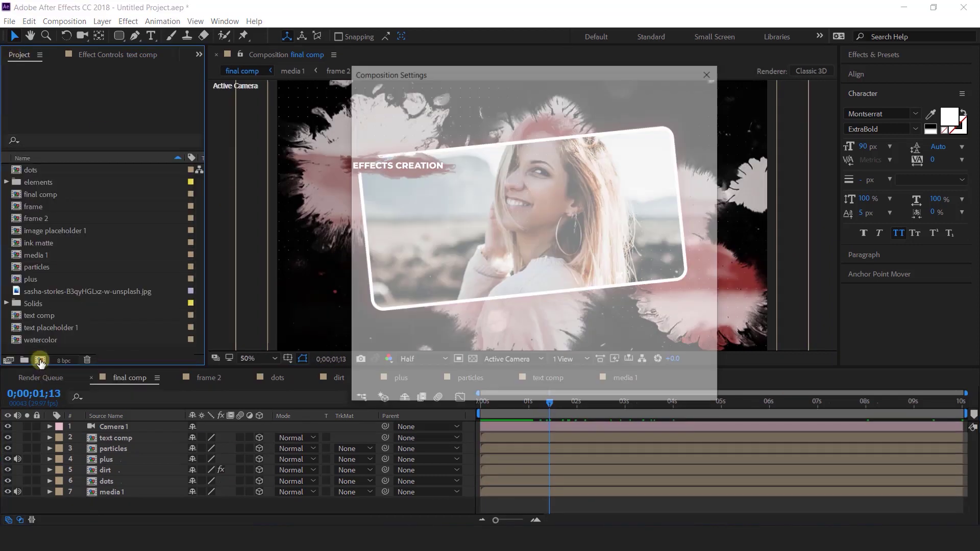
{"action": "left_click", "coordinate": [440, 160]}
{"action": "type", "text": "1920"}
{"action": "key", "text": "Tab"}
{"action": "type", "text": "1080"}
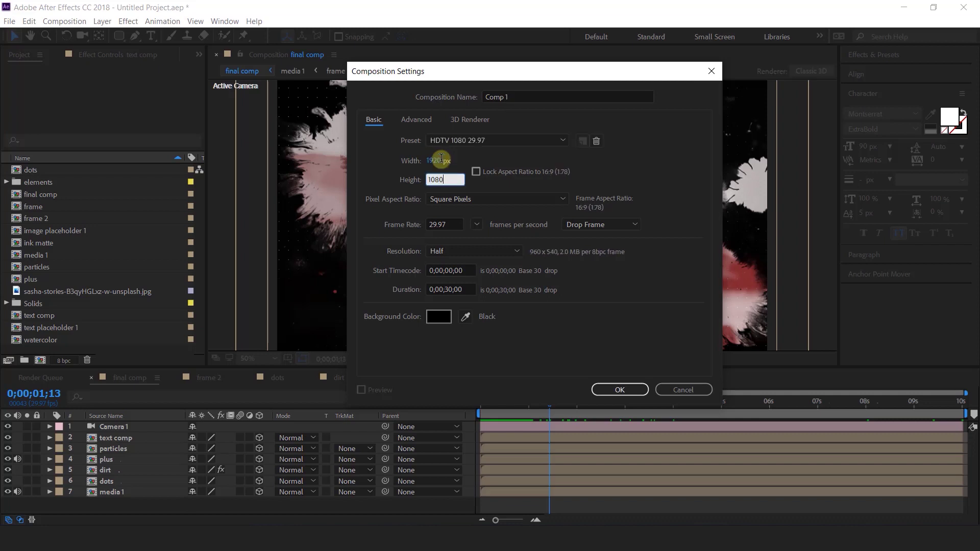
{"action": "left_click", "coordinate": [490, 102]}
{"action": "type", "text": "transsition"}
{"action": "key", "text": "Left"}
{"action": "key", "text": "Left"}
{"action": "key", "text": "Left"}
{"action": "key", "text": "BackSpace"}
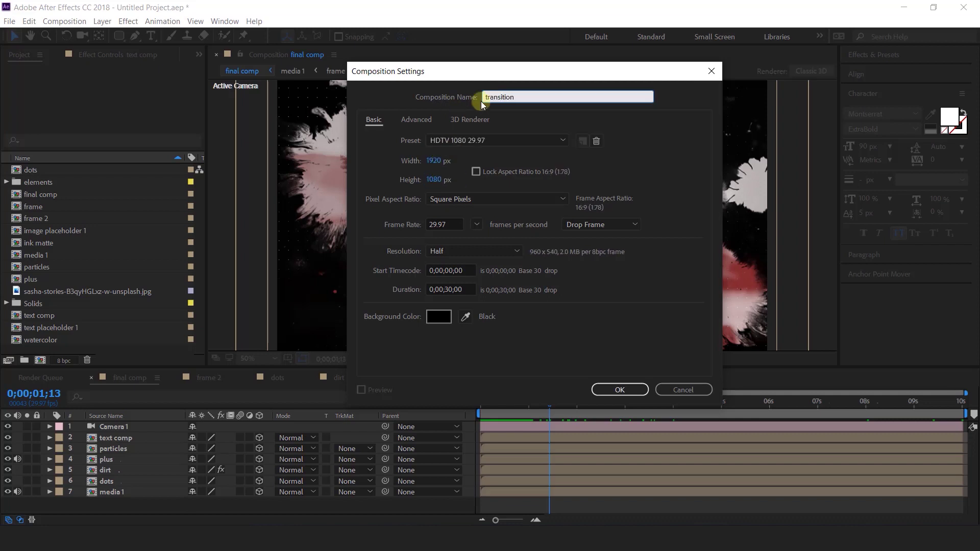
{"action": "left_click", "coordinate": [623, 390]}
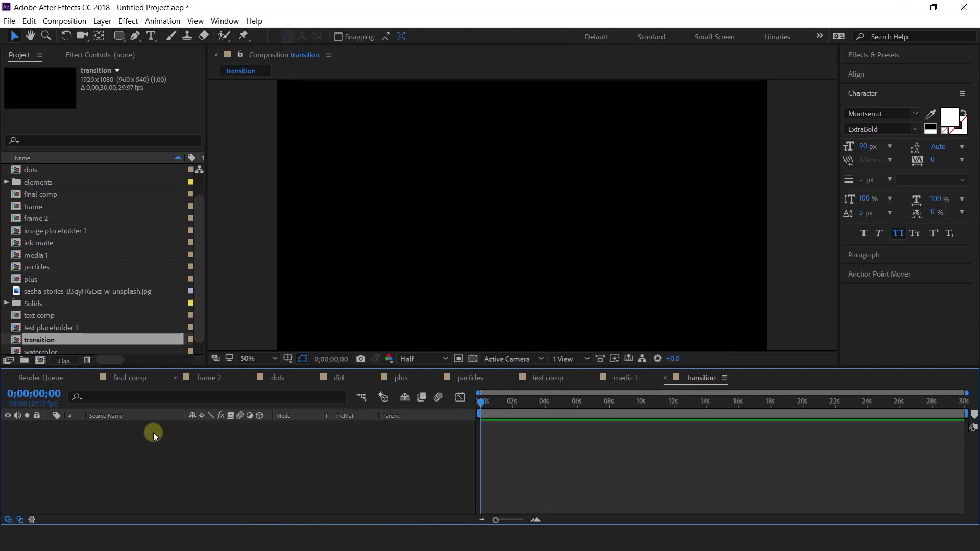
Step: Add ink_2.mp4 from the elements folder to the transition comp and enlarge it past the frame edges
{"action": "left_click", "coordinate": [45, 183]}
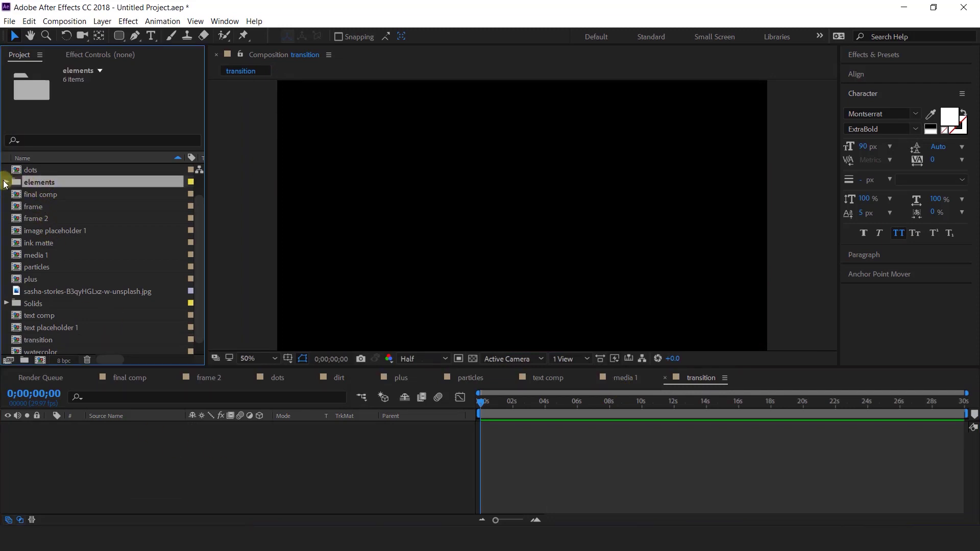
{"action": "left_click", "coordinate": [6, 184]}
{"action": "left_click", "coordinate": [45, 195]}
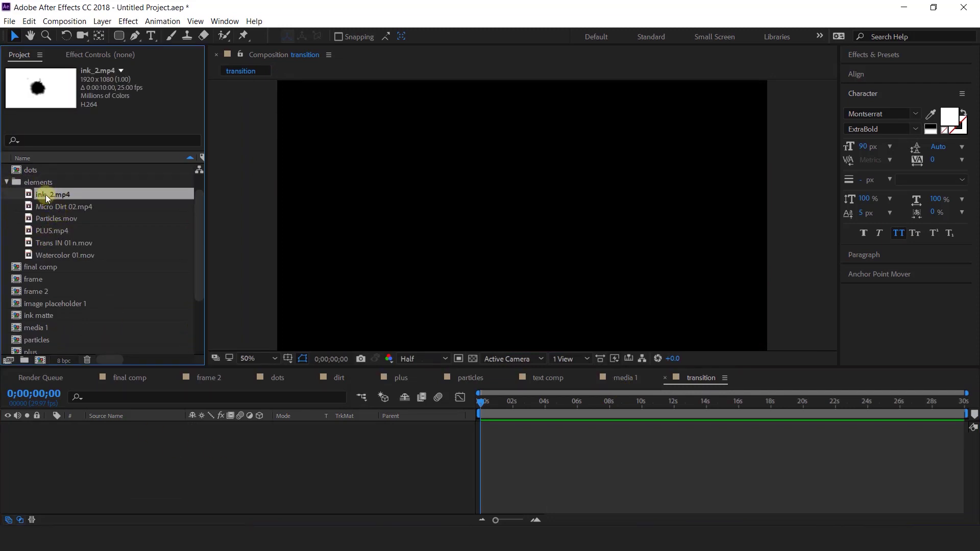
{"action": "left_click_drag", "start_coordinate": [45, 194], "coordinate": [202, 464]}
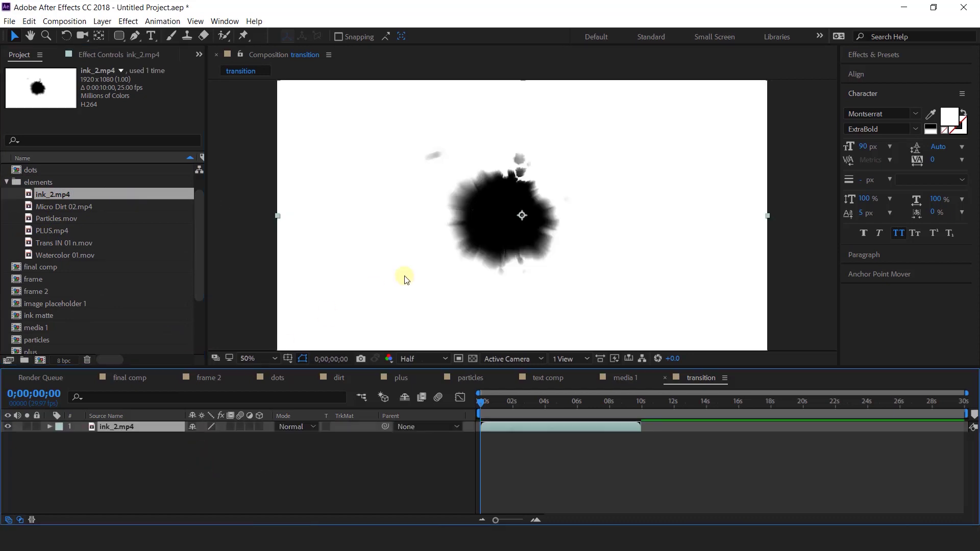
{"action": "scroll", "coordinate": [444, 257], "scroll_direction": "down", "scroll_amount": 1}
{"action": "left_click_drag", "start_coordinate": [493, 417], "coordinate": [528, 403]}
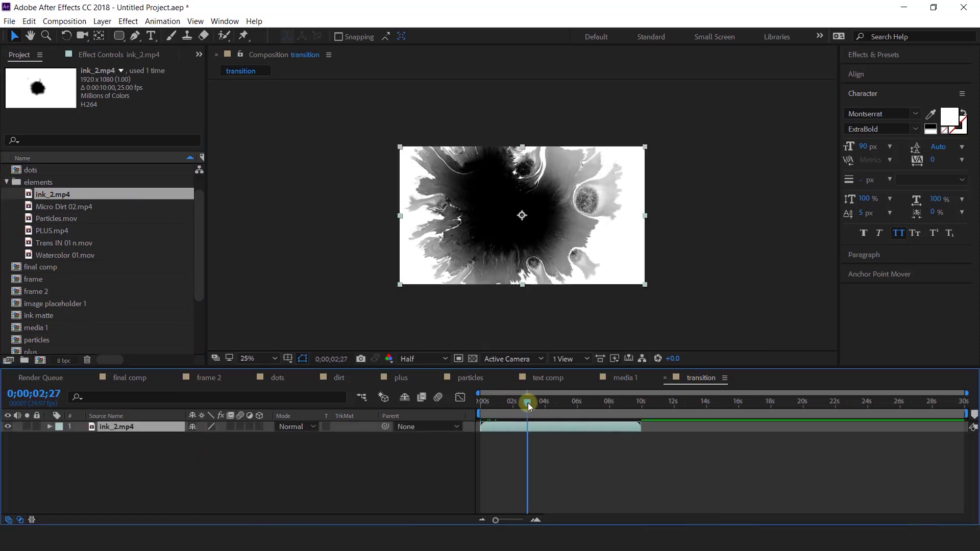
{"action": "left_click_drag", "start_coordinate": [645, 285], "coordinate": [717, 319]}
Step: Create a 1920 x 1080 px solid in medium red in the transition comp
{"action": "right_click", "coordinate": [356, 455]}
{"action": "mouse_move", "coordinate": [403, 334]}
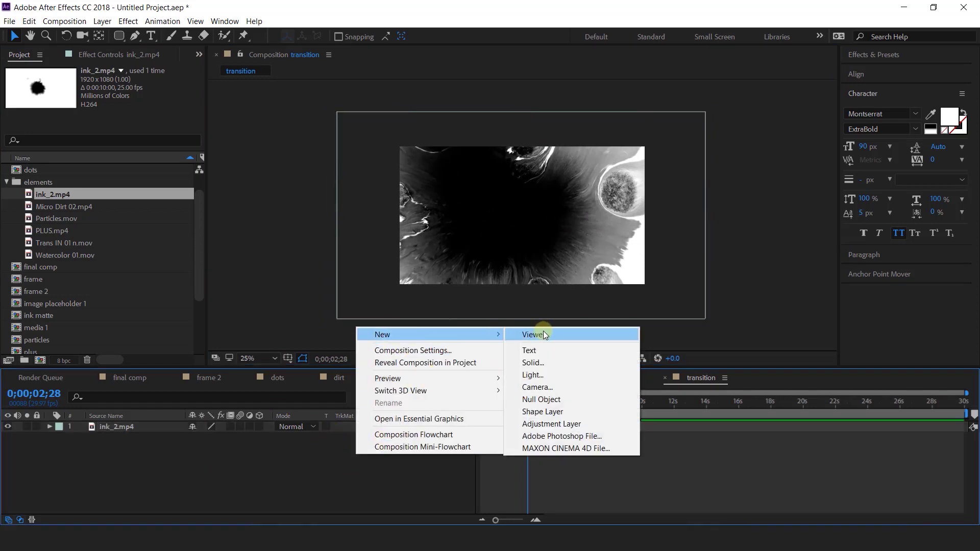
{"action": "left_click", "coordinate": [557, 360]}
{"action": "left_click", "coordinate": [495, 321]}
{"action": "left_click_drag", "start_coordinate": [180, 150], "coordinate": [220, 136]}
{"action": "left_click", "coordinate": [364, 118]}
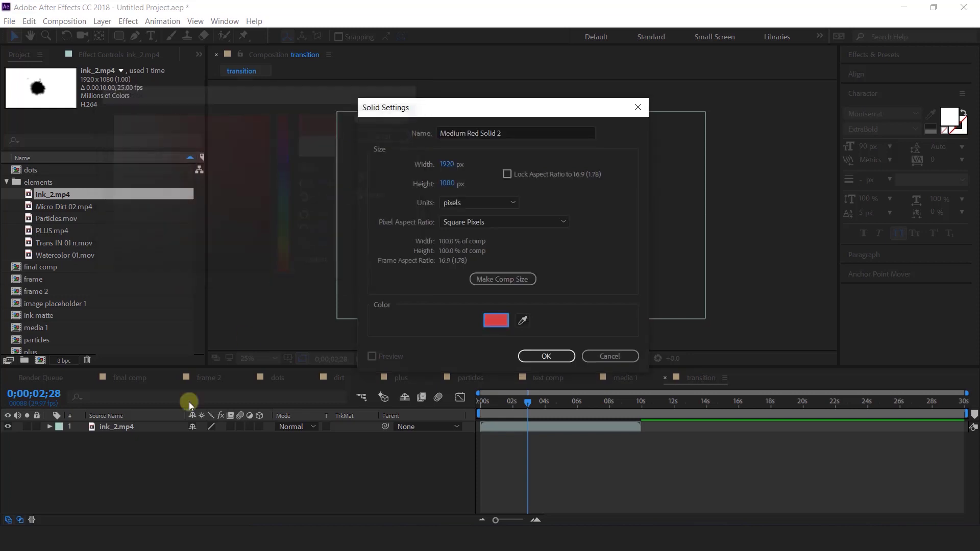
{"action": "left_click", "coordinate": [546, 356]}
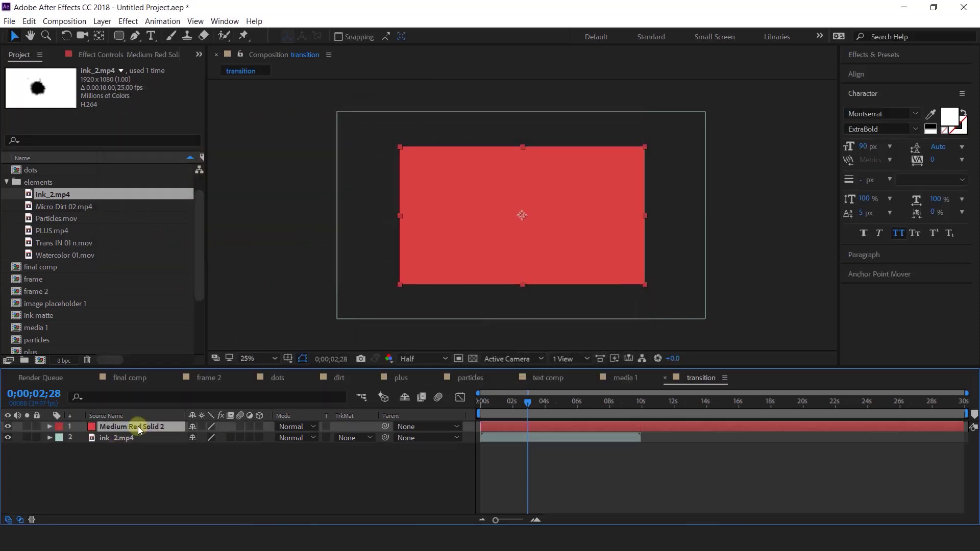
Step: Place the red solid beneath ink_2.mp4 and set its track matte to Luma Inverted Matte, checking the ink reveal over time
{"action": "left_click_drag", "start_coordinate": [138, 426], "coordinate": [140, 443]}
{"action": "left_click", "coordinate": [368, 440]}
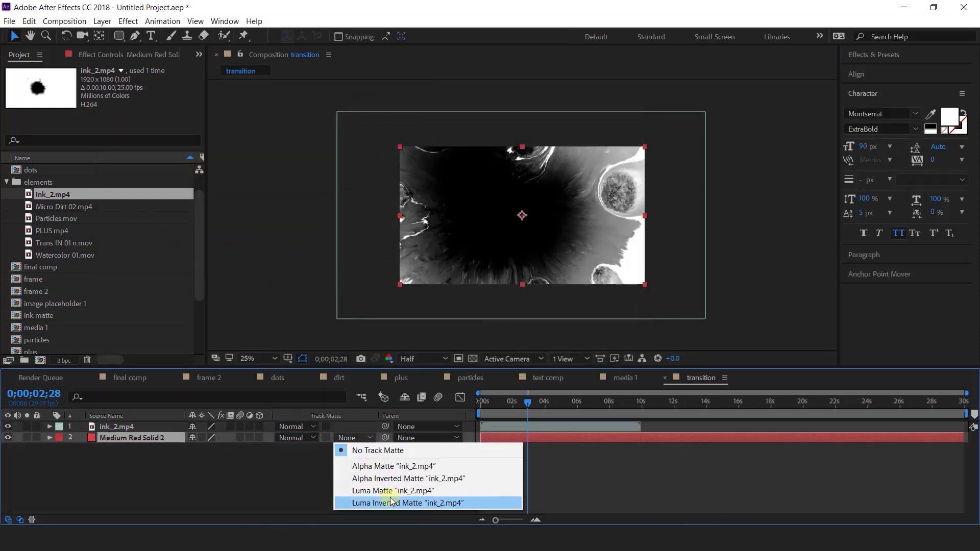
{"action": "left_click", "coordinate": [396, 501]}
{"action": "mouse_move", "coordinate": [496, 404]}
{"action": "left_mouse_down"}
{"action": "mouse_move", "coordinate": [474, 406]}
{"action": "mouse_move", "coordinate": [576, 404]}
{"action": "mouse_move", "coordinate": [483, 403]}
{"action": "mouse_move", "coordinate": [527, 405]}
{"action": "left_mouse_up"}
Step: Pre-compose ink_2.mp4 and the red solid together as trans 1
{"action": "left_click", "coordinate": [179, 458]}
{"action": "left_click_drag", "start_coordinate": [179, 458], "coordinate": [121, 419]}
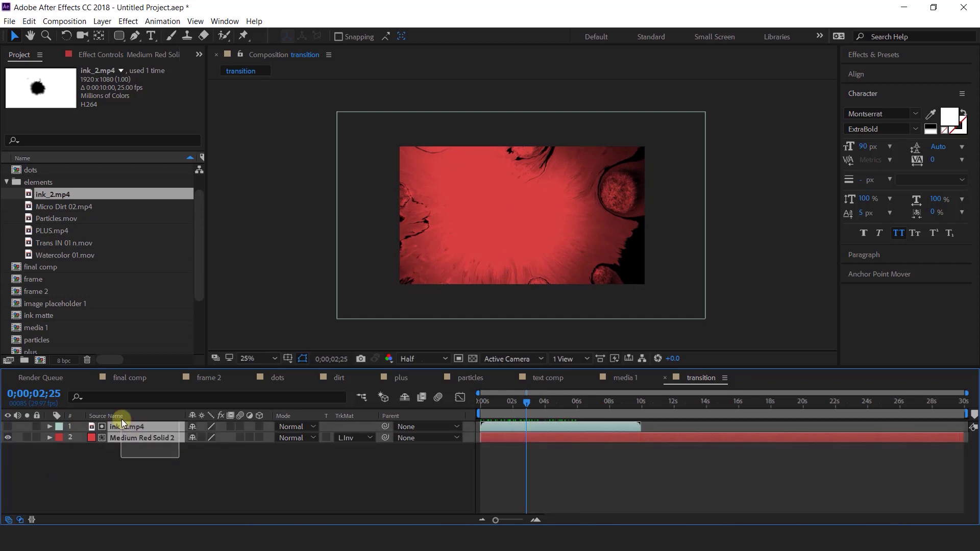
{"action": "right_click", "coordinate": [134, 429]}
{"action": "left_click", "coordinate": [190, 427]}
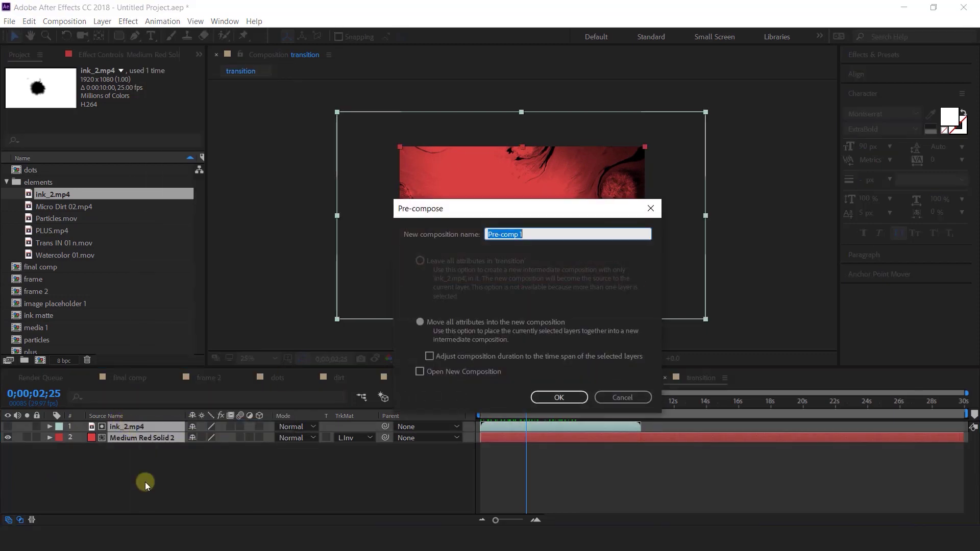
{"action": "type", "text": "trans 1"}
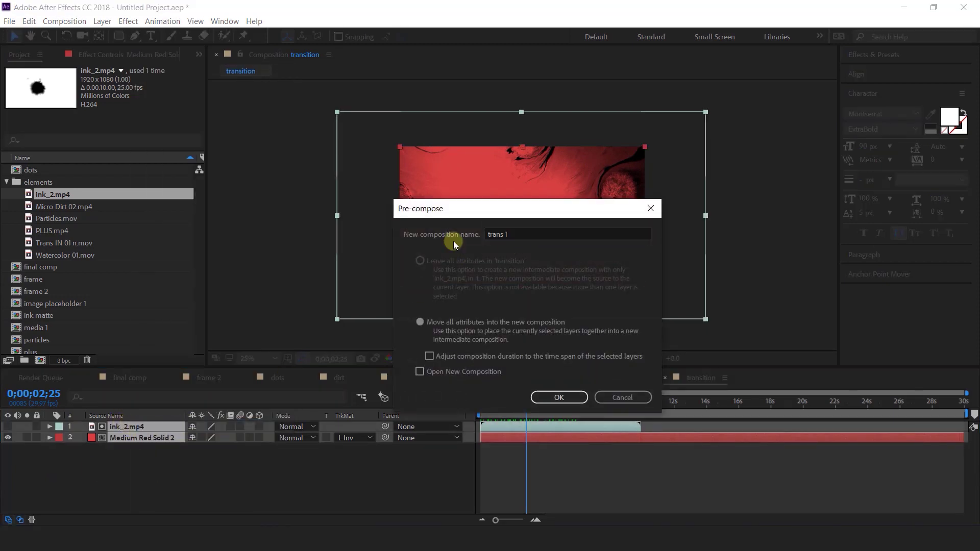
{"action": "key", "text": "Return"}
{"action": "left_click", "coordinate": [321, 470]}
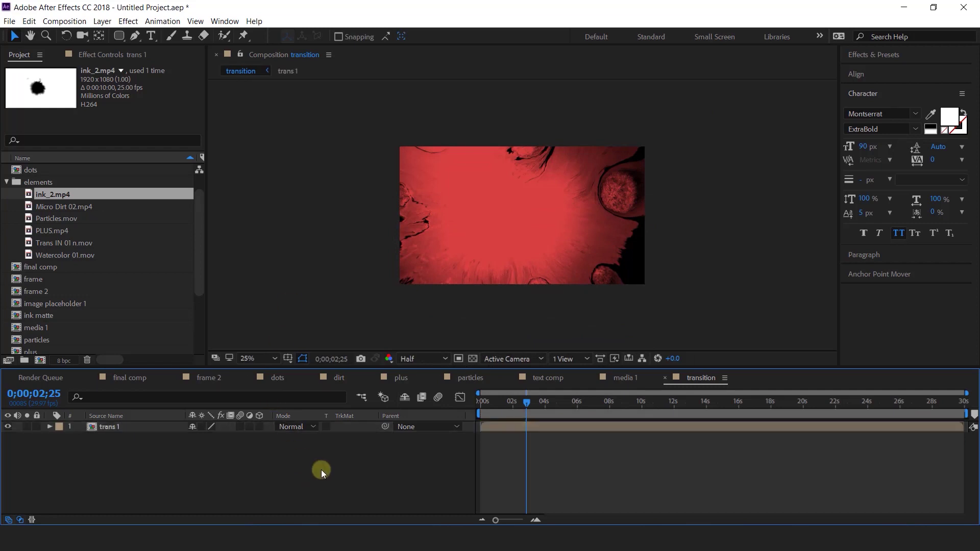
Step: Duplicate the trans 1 layer, shift the upper copy to the right and enlarge it slightly
{"action": "left_click", "coordinate": [118, 430]}
{"action": "key", "text": "ctrl+d"}
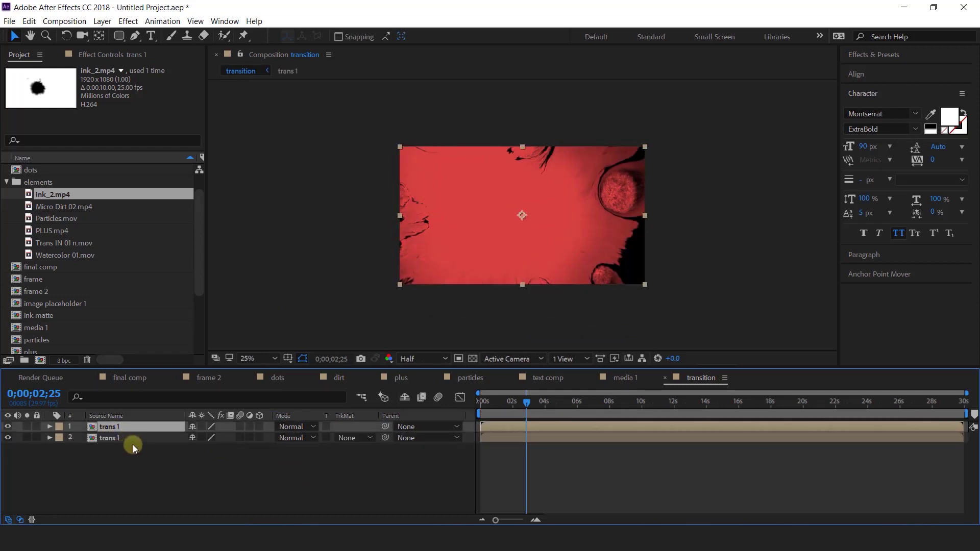
{"action": "left_click_drag", "start_coordinate": [512, 215], "coordinate": [619, 219]}
{"action": "left_click_drag", "start_coordinate": [735, 284], "coordinate": [744, 289]}
{"action": "left_click_drag", "start_coordinate": [504, 403], "coordinate": [483, 402]}
Step: Shift the lower trans 1 copy to the left and the upper copy further right
{"action": "left_click", "coordinate": [414, 219]}
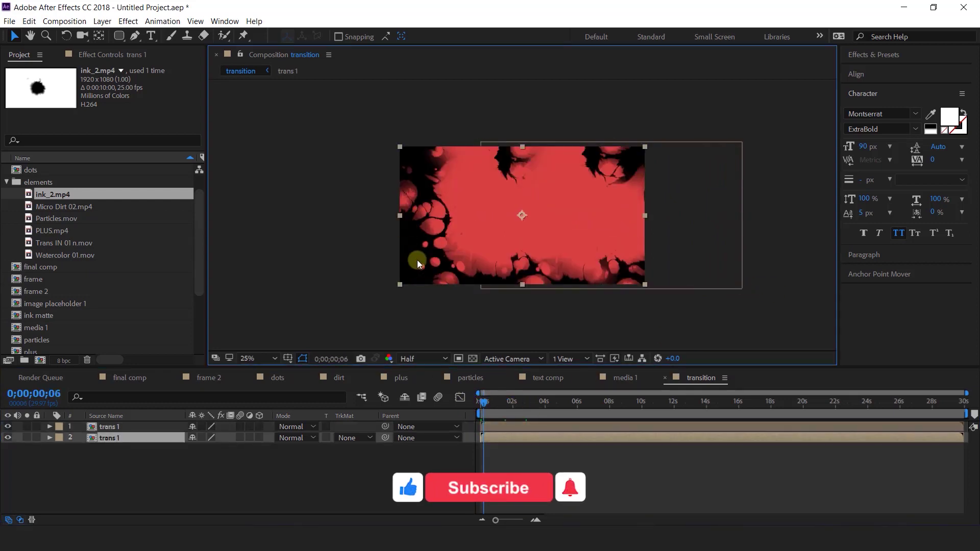
{"action": "left_click_drag", "start_coordinate": [415, 253], "coordinate": [364, 250]}
{"action": "left_click_drag", "start_coordinate": [722, 249], "coordinate": [760, 251]}
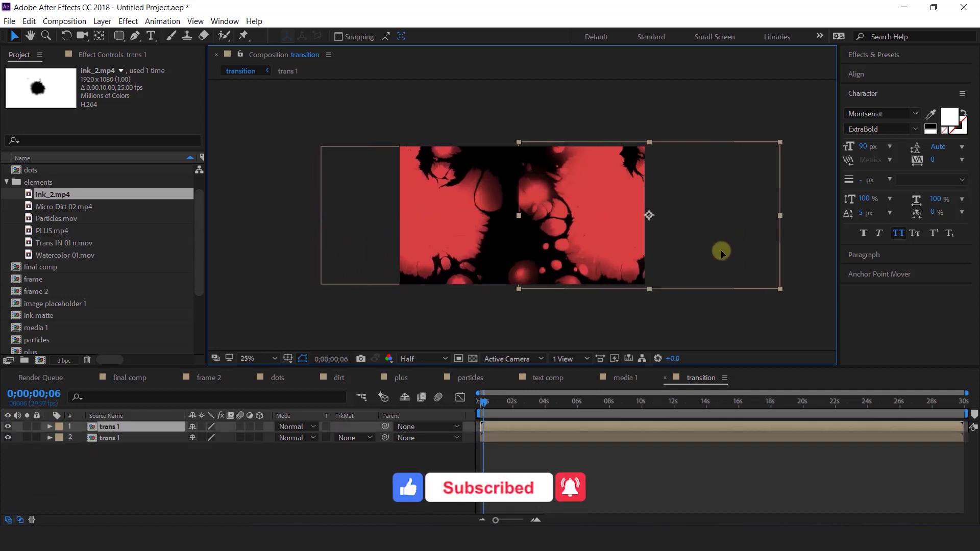
Step: Enlarge and reposition both trans 1 copies so the red ink covers the whole frame, then preview the transition
{"action": "left_click", "coordinate": [423, 250]}
{"action": "left_click_drag", "start_coordinate": [577, 287], "coordinate": [610, 309]}
{"action": "left_click_drag", "start_coordinate": [460, 274], "coordinate": [469, 273]}
{"action": "left_click", "coordinate": [744, 286]}
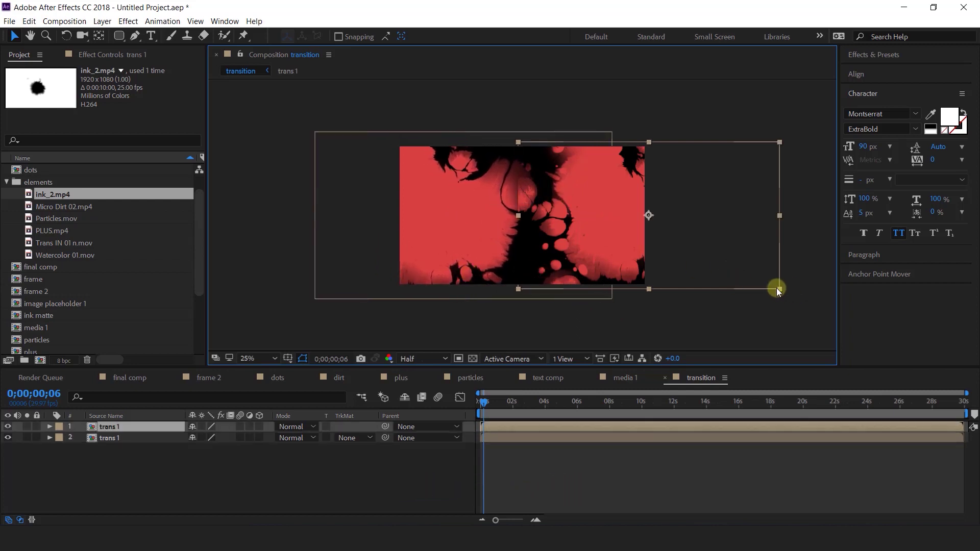
{"action": "left_click_drag", "start_coordinate": [777, 289], "coordinate": [793, 297]}
{"action": "left_click_drag", "start_coordinate": [725, 263], "coordinate": [724, 267]}
{"action": "left_click_drag", "start_coordinate": [482, 406], "coordinate": [567, 407]}
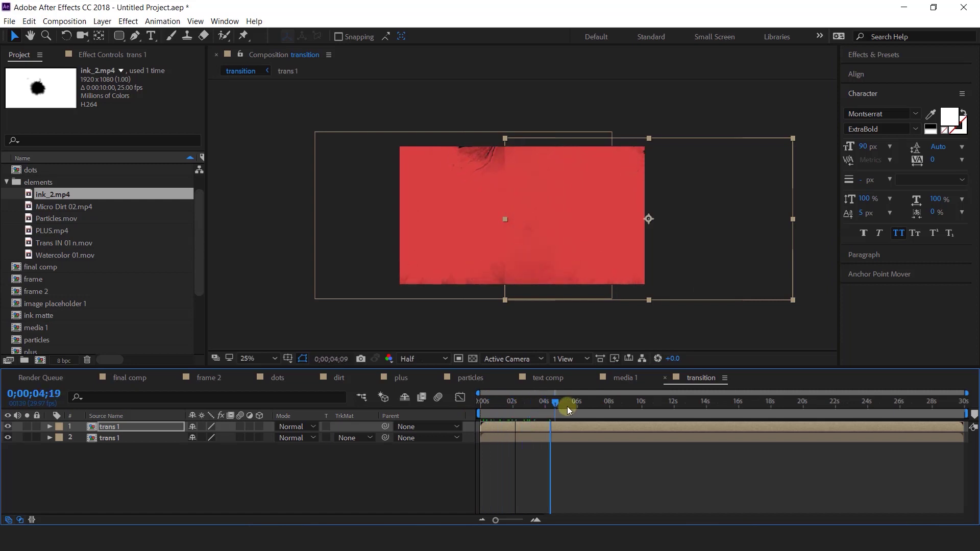
{"action": "key", "text": "space"}
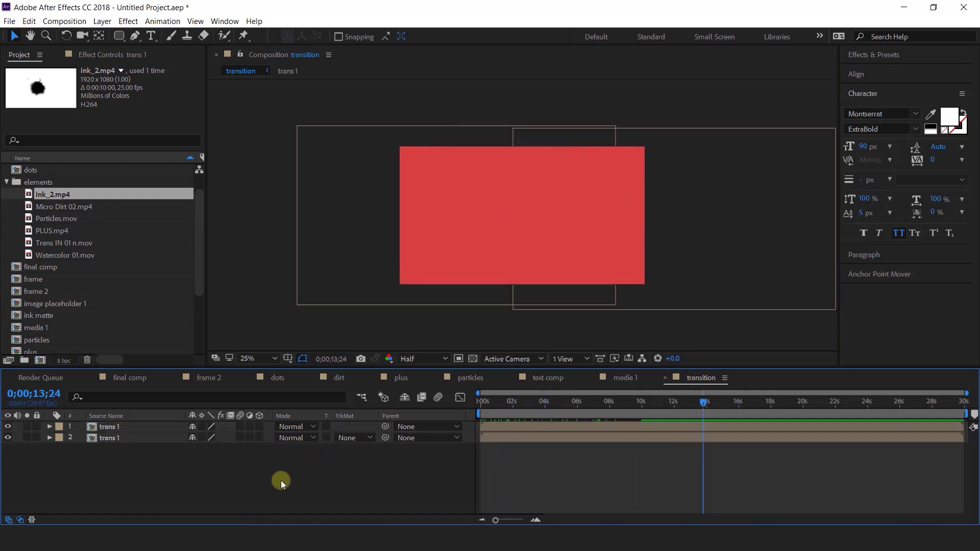
Step: Add the transition comp to final comp directly below Camera 1, starting at about 7 seconds
{"action": "left_click", "coordinate": [664, 378]}
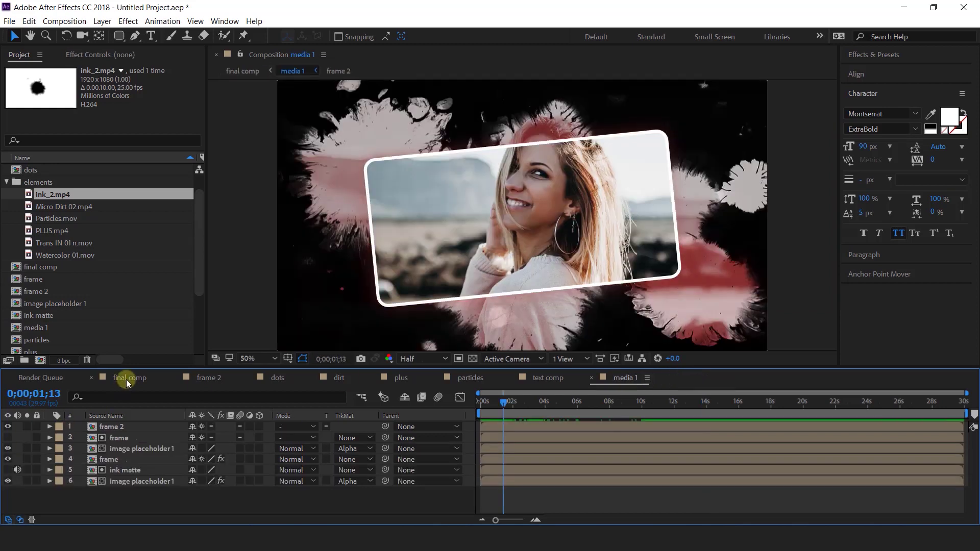
{"action": "left_click", "coordinate": [127, 379]}
{"action": "left_click", "coordinate": [6, 182]}
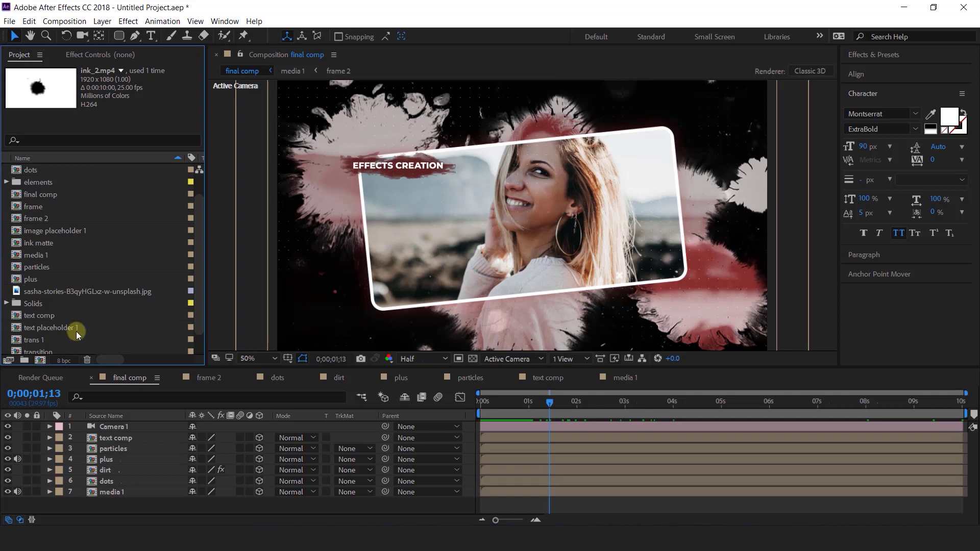
{"action": "scroll", "coordinate": [75, 332], "scroll_direction": "down", "scroll_amount": 2}
{"action": "left_click", "coordinate": [57, 339]}
{"action": "left_click", "coordinate": [28, 328]}
{"action": "left_click_drag", "start_coordinate": [16, 331], "coordinate": [538, 430]}
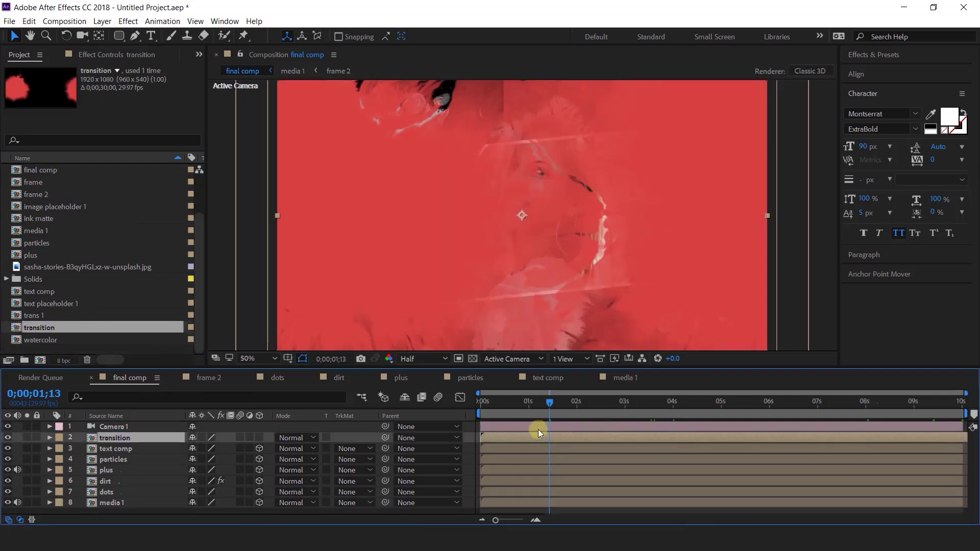
{"action": "left_click_drag", "start_coordinate": [683, 439], "coordinate": [838, 438]}
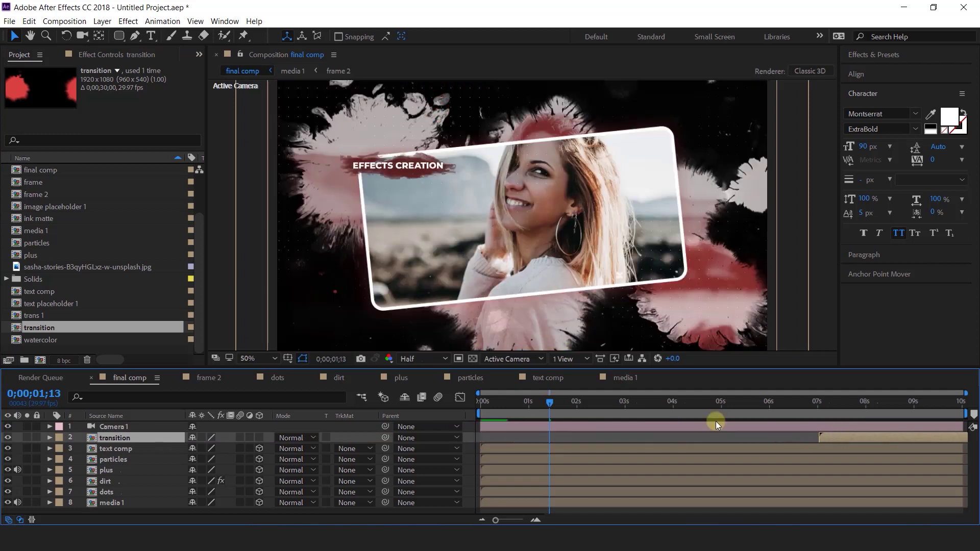
Step: Shift Camera 1's ending position keyframe and the start of the transition layer to about 5 seconds in final comp
{"action": "left_click", "coordinate": [571, 428]}
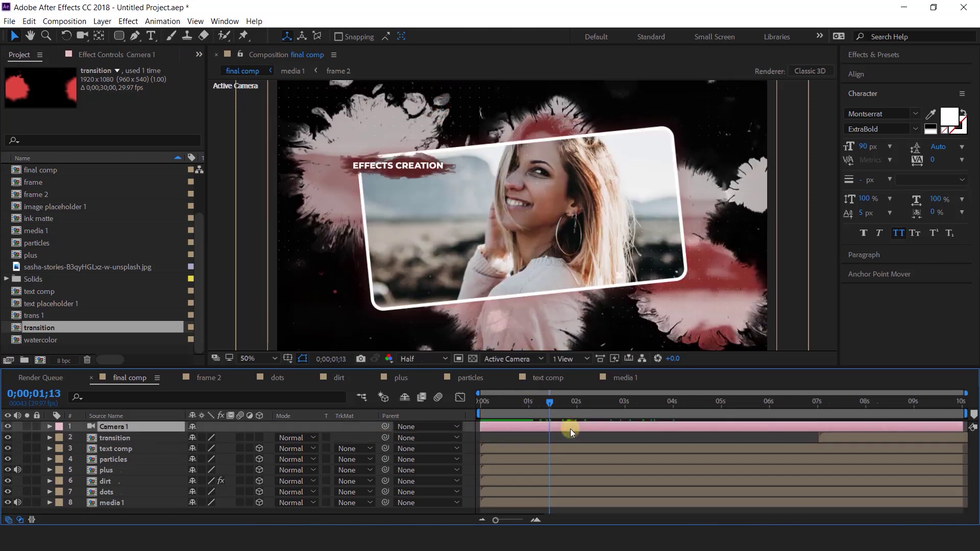
{"action": "key", "text": "p"}
{"action": "left_click_drag", "start_coordinate": [638, 406], "coordinate": [724, 407]}
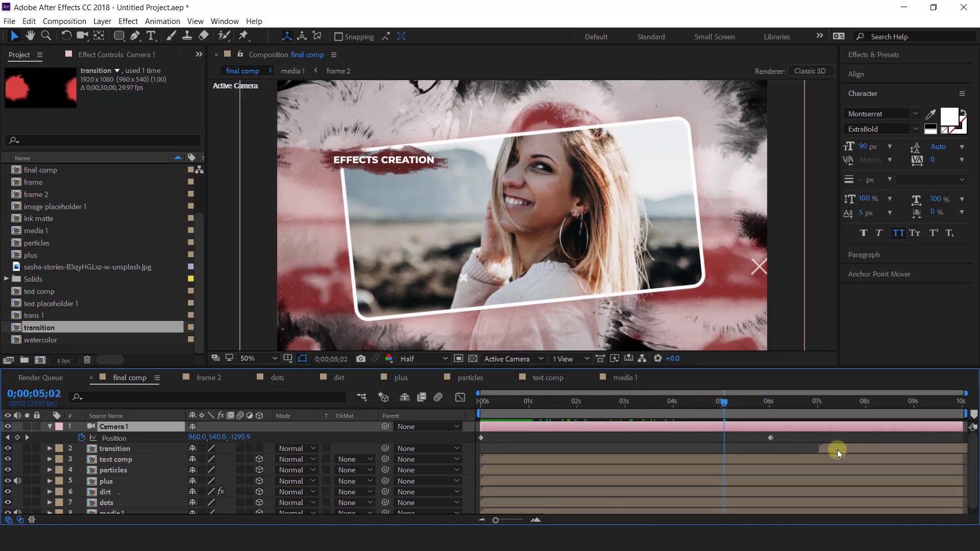
{"action": "left_click_drag", "start_coordinate": [837, 450], "coordinate": [804, 452]}
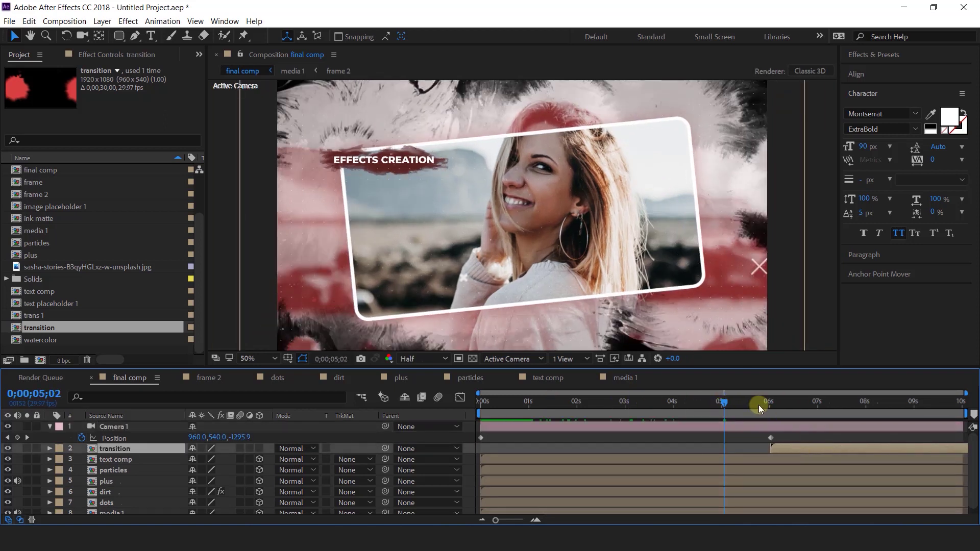
{"action": "left_click", "coordinate": [720, 403]}
{"action": "left_click_drag", "start_coordinate": [789, 438], "coordinate": [721, 443]}
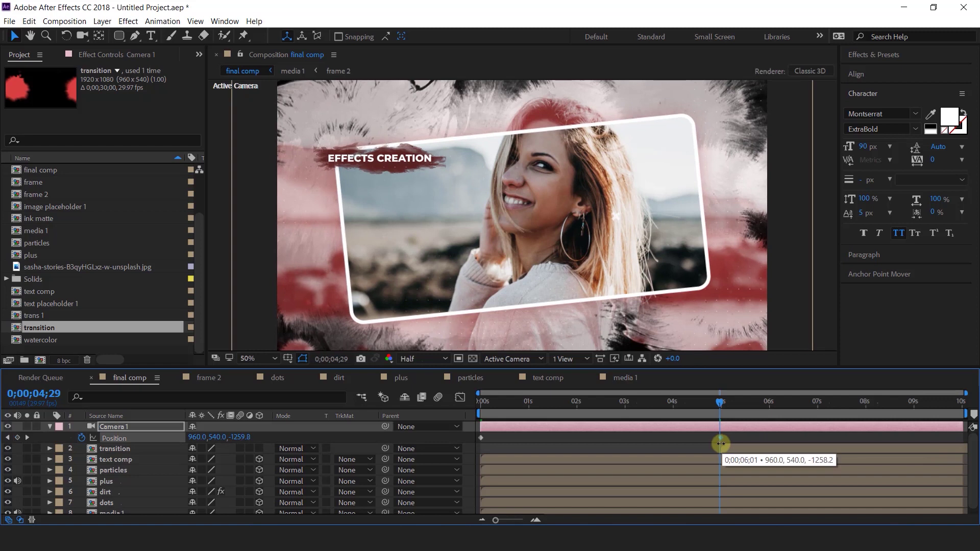
{"action": "left_click", "coordinate": [50, 427]}
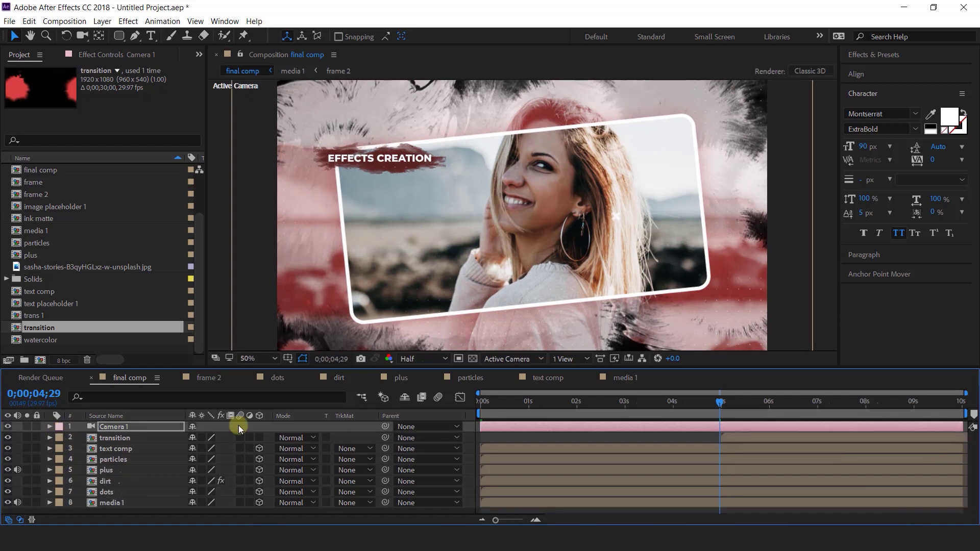
{"action": "key", "text": "comma"}
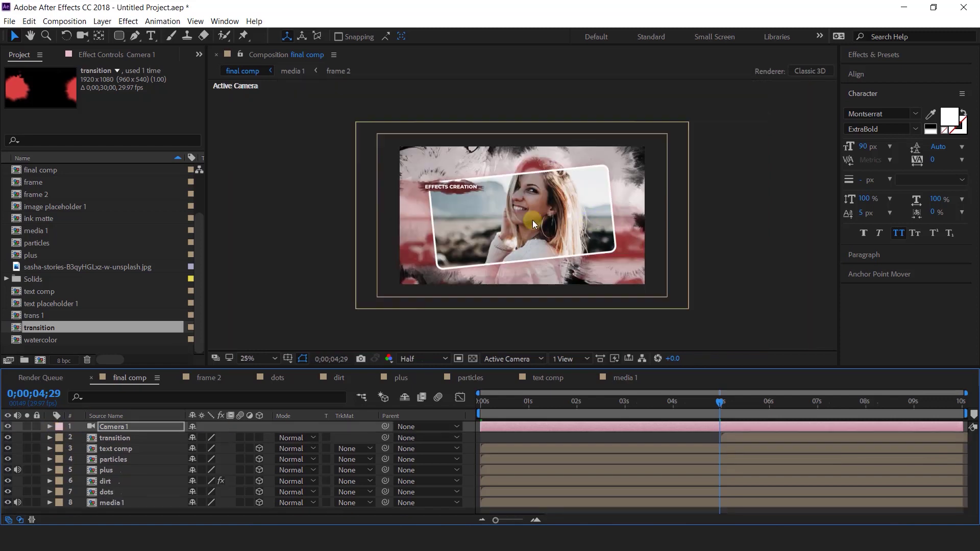
Step: In the media 1 comp, parent frame 2 and both frame layers to the upper image placeholder 1 layer
{"action": "left_click", "coordinate": [138, 513]}
{"action": "double_click", "coordinate": [118, 504]}
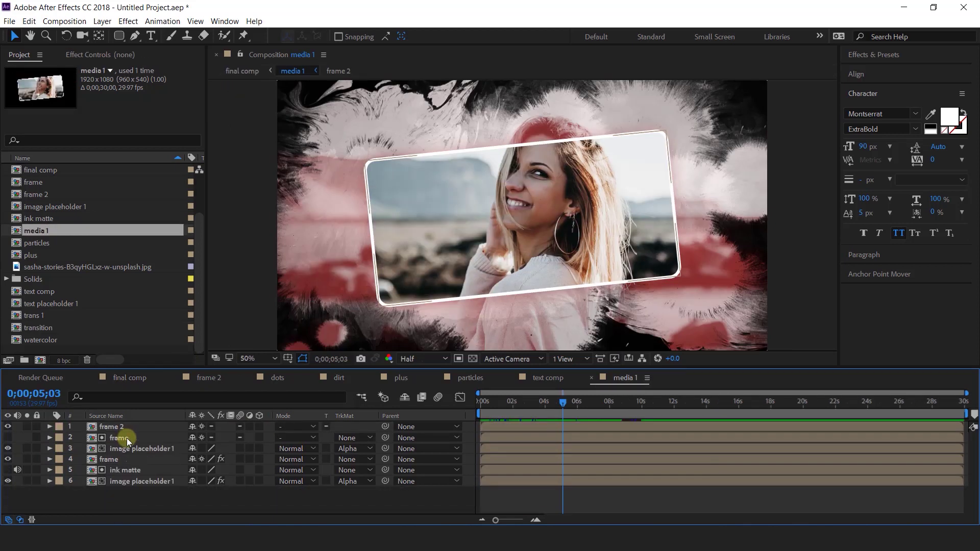
{"action": "left_click", "coordinate": [121, 430]}
{"action": "left_click", "coordinate": [129, 439], "text": "ctrl"}
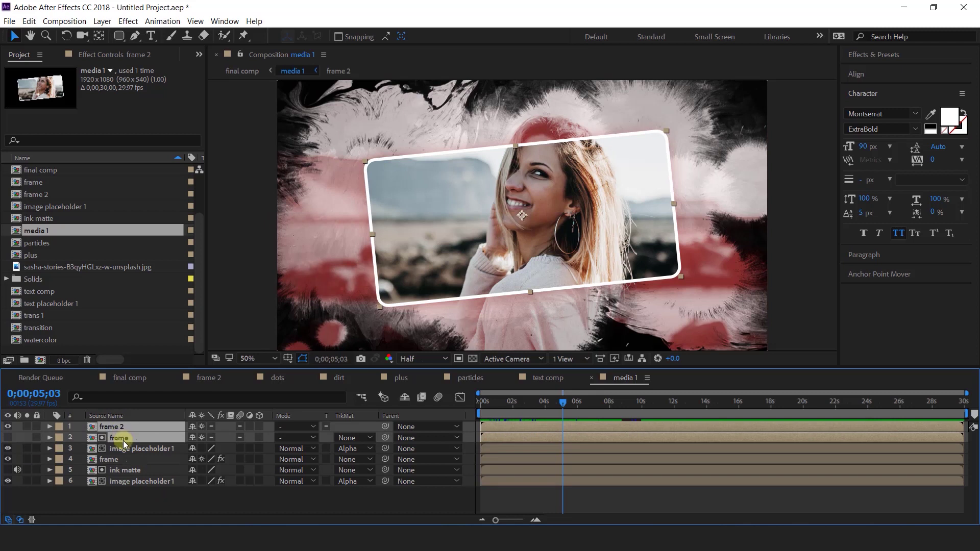
{"action": "left_click_drag", "start_coordinate": [387, 427], "coordinate": [134, 450]}
{"action": "left_click", "coordinate": [103, 462]}
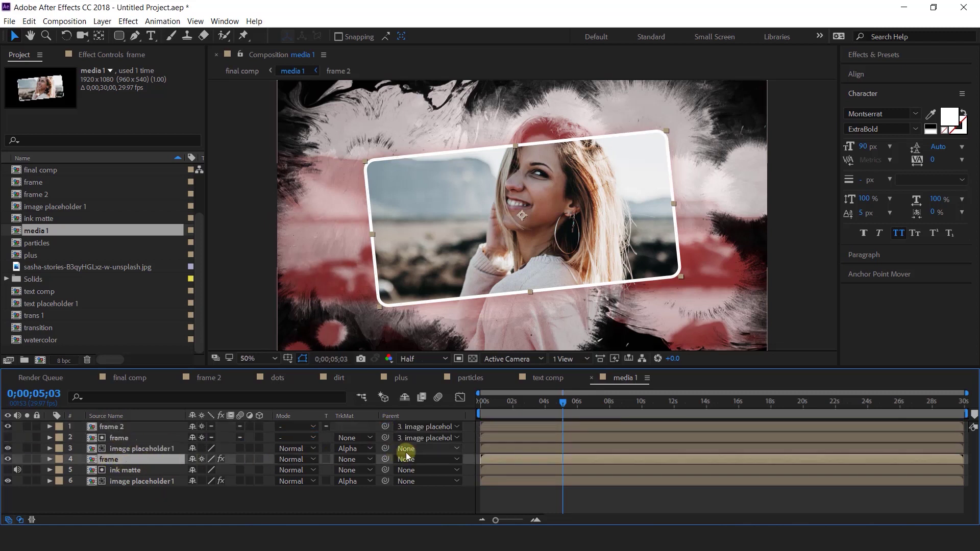
{"action": "left_click_drag", "start_coordinate": [385, 459], "coordinate": [124, 450]}
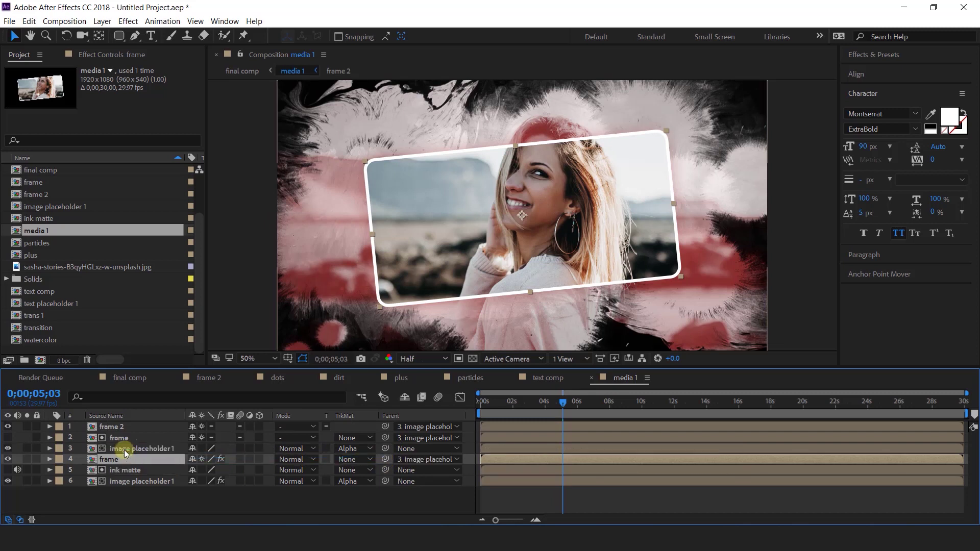
{"action": "left_click", "coordinate": [394, 497]}
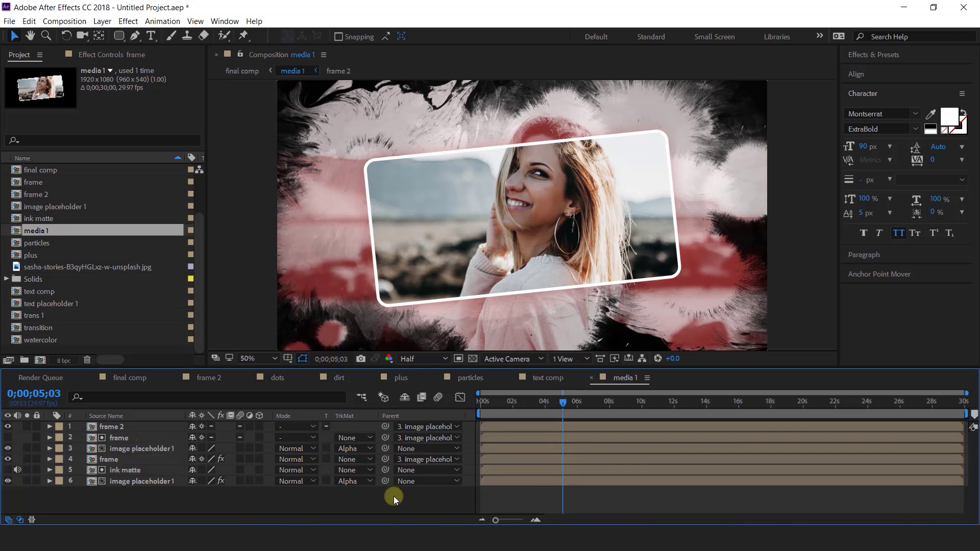
Step: Parent the ink matte layer to the lower image placeholder 1 layer
{"action": "left_click", "coordinate": [125, 471]}
{"action": "mouse_move", "coordinate": [386, 470]}
{"action": "left_mouse_down"}
{"action": "mouse_move", "coordinate": [173, 470]}
{"action": "mouse_move", "coordinate": [127, 480]}
{"action": "left_mouse_up"}
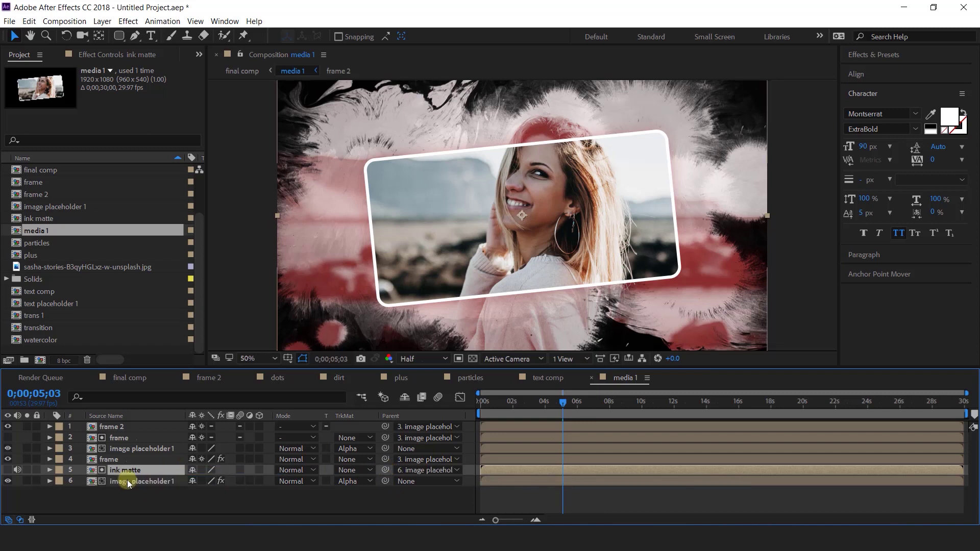
{"action": "left_click", "coordinate": [186, 491]}
Step: Add position and rotation keyframes to the upper image placeholder 1 layer at about 2.5 seconds
{"action": "mouse_move", "coordinate": [543, 403]}
{"action": "left_mouse_down"}
{"action": "mouse_move", "coordinate": [531, 406]}
{"action": "mouse_move", "coordinate": [542, 406]}
{"action": "left_mouse_up"}
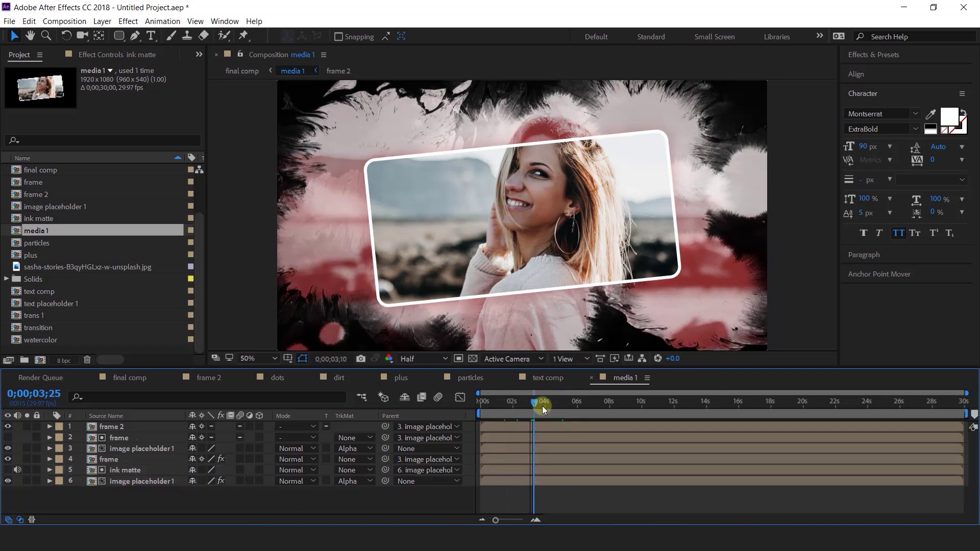
{"action": "left_click", "coordinate": [148, 452]}
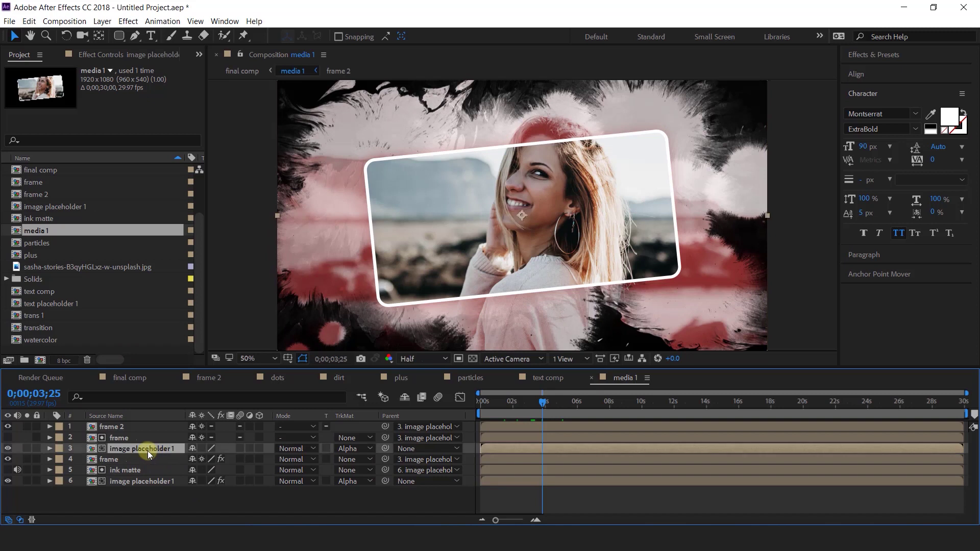
{"action": "key", "text": "p"}
{"action": "key", "text": "shift+r"}
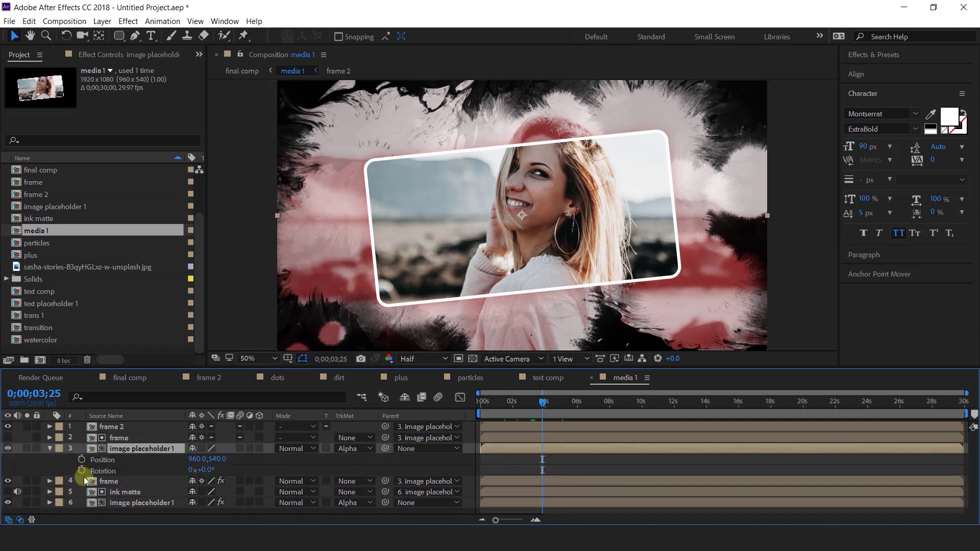
{"action": "left_click", "coordinate": [484, 402]}
{"action": "mouse_move", "coordinate": [484, 403]}
{"action": "left_mouse_down"}
{"action": "mouse_move", "coordinate": [540, 427]}
{"action": "mouse_move", "coordinate": [543, 404]}
{"action": "mouse_move", "coordinate": [578, 403]}
{"action": "mouse_move", "coordinate": [513, 409]}
{"action": "left_mouse_up"}
{"action": "left_click", "coordinate": [536, 520]}
{"action": "left_click", "coordinate": [81, 460]}
{"action": "left_click", "coordinate": [81, 470]}
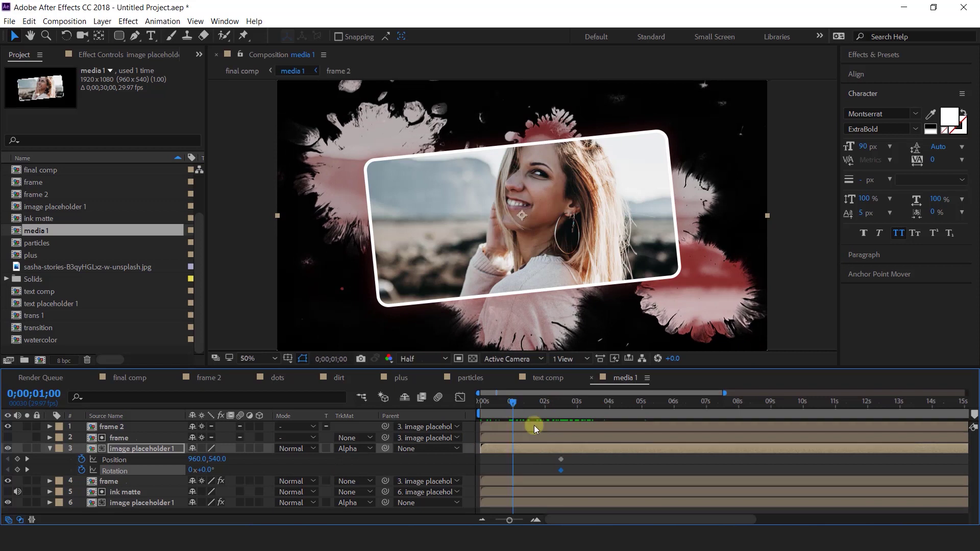
Step: At 1 second, rotate the upper image placeholder 1 to -120° and move it off-frame to about 2544, -352, then preview
{"action": "key", "text": "comma"}
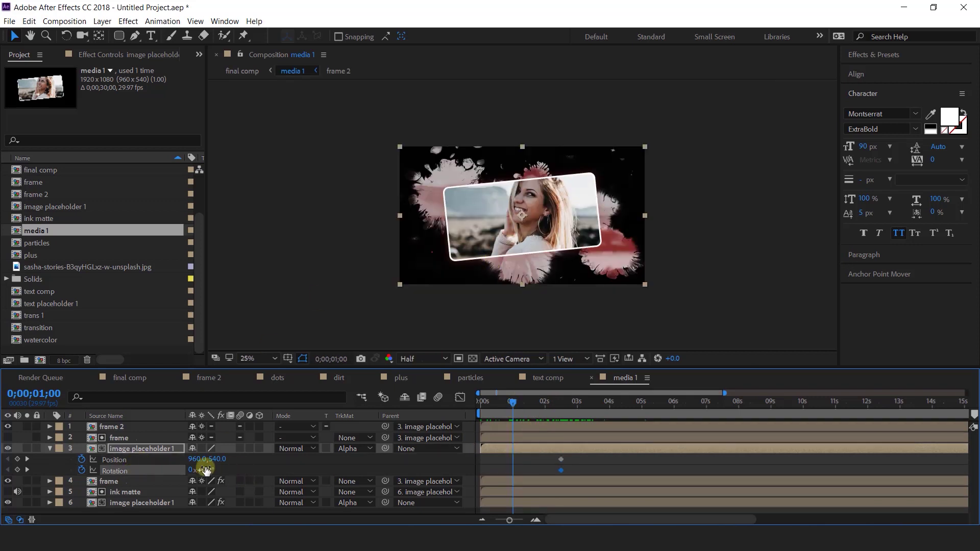
{"action": "type", "text": "0"}
{"action": "key", "text": "Return"}
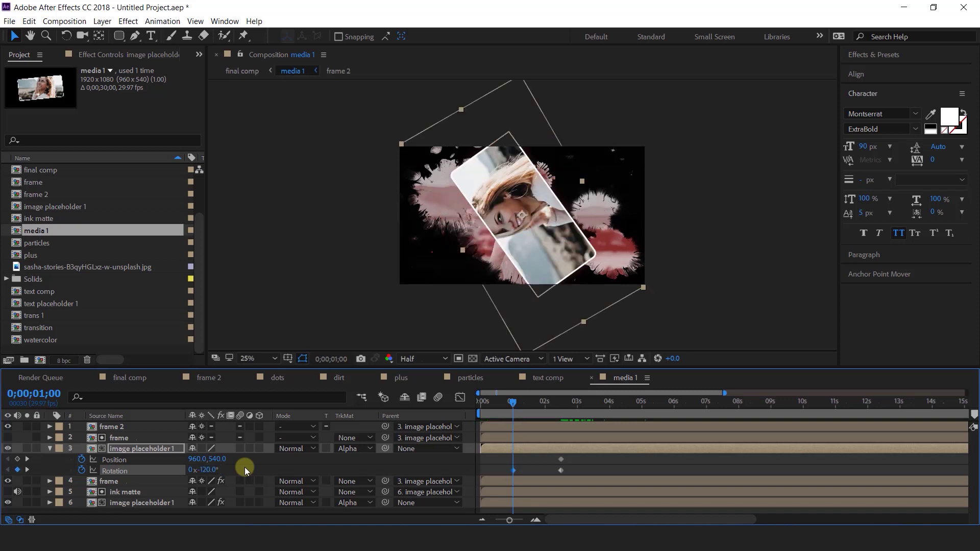
{"action": "left_click", "coordinate": [127, 463], "text": "shift"}
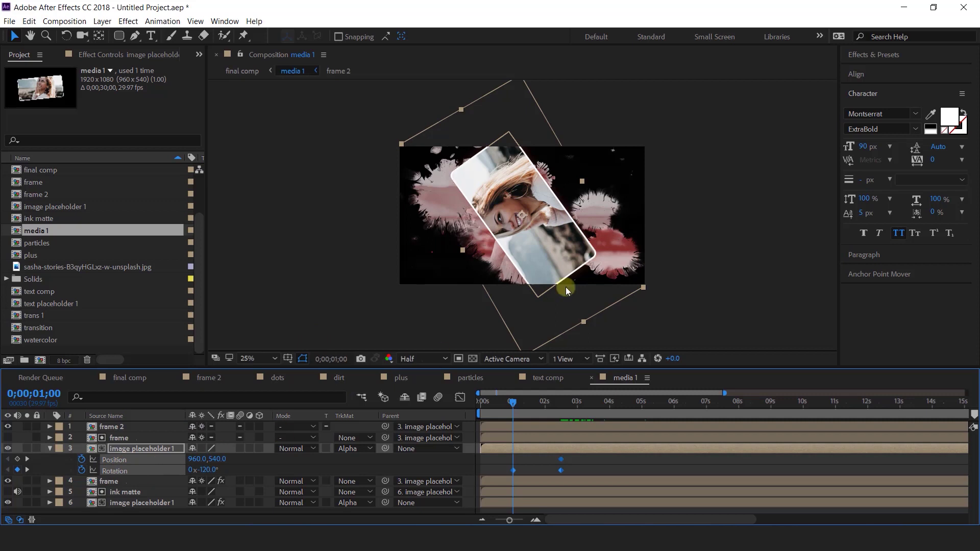
{"action": "left_click_drag", "start_coordinate": [513, 221], "coordinate": [725, 101]}
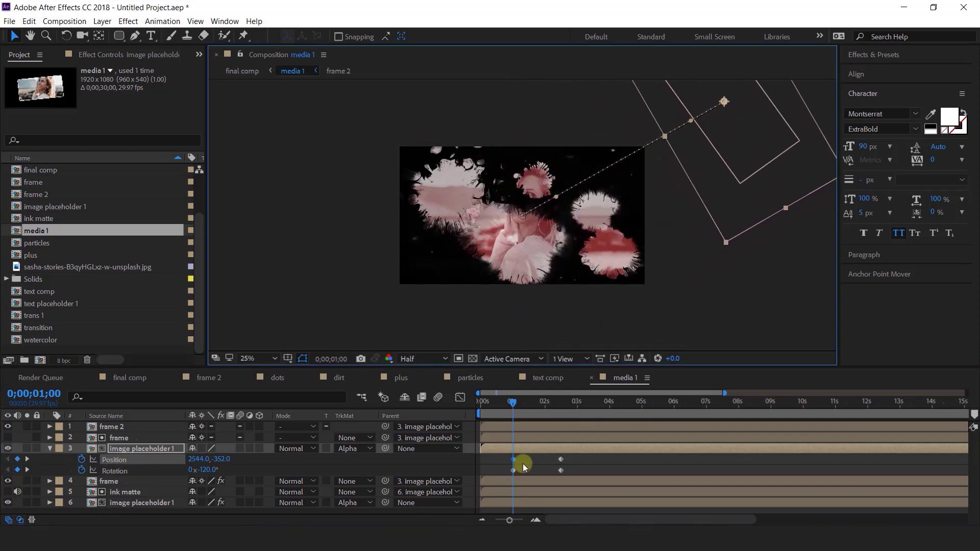
{"action": "key", "text": "space"}
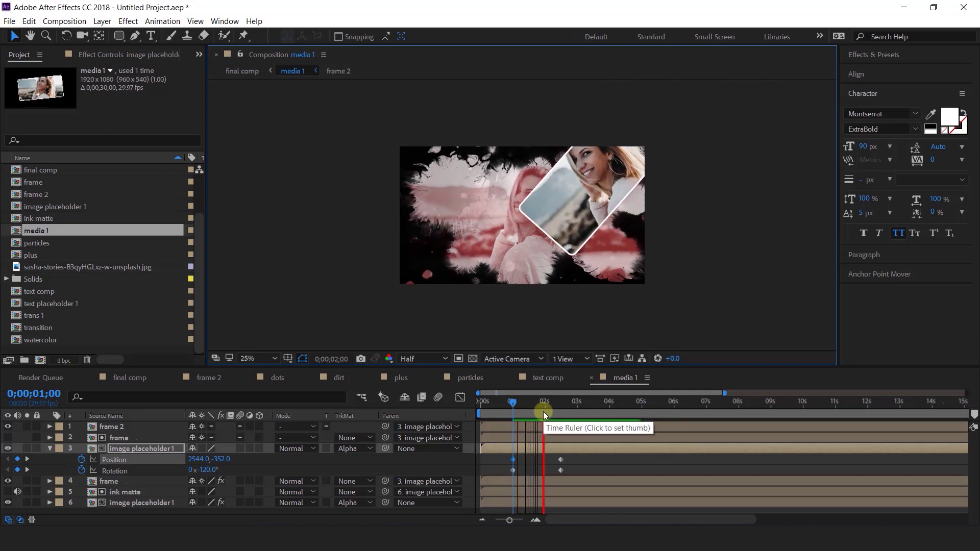
Step: Apply Easy Ease to the position and rotation keyframes and reshape the speed graph for a fast start and slow finish
{"action": "mouse_move", "coordinate": [552, 474]}
{"action": "left_mouse_down"}
{"action": "mouse_move", "coordinate": [567, 463]}
{"action": "mouse_move", "coordinate": [552, 471]}
{"action": "left_mouse_up"}
{"action": "right_click", "coordinate": [562, 461]}
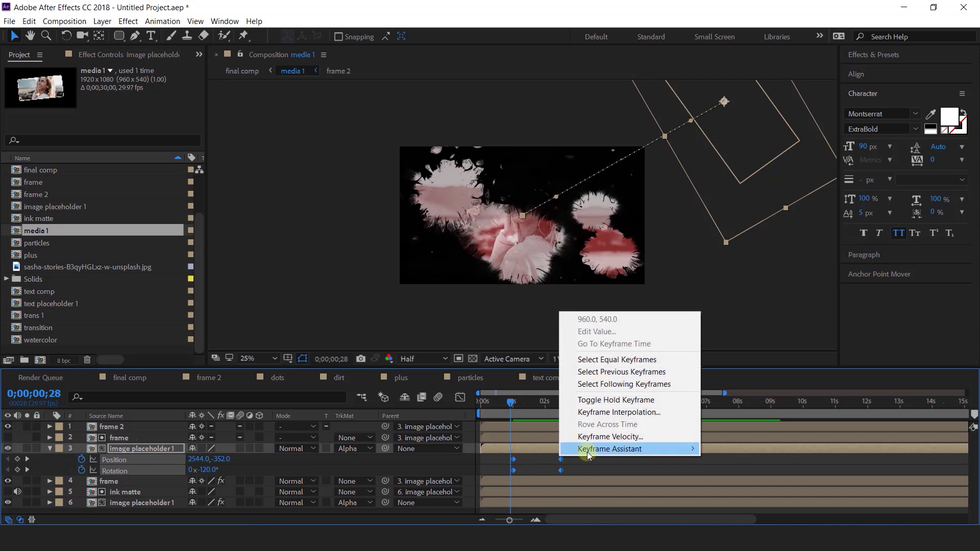
{"action": "mouse_move", "coordinate": [638, 448]}
{"action": "left_click", "coordinate": [735, 375]}
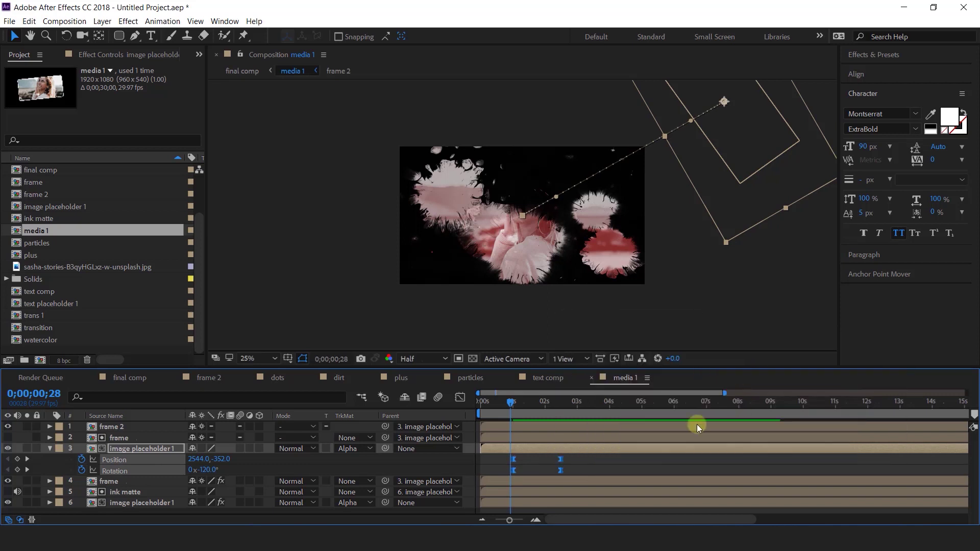
{"action": "left_click", "coordinate": [460, 398]}
{"action": "left_click_drag", "start_coordinate": [587, 479], "coordinate": [539, 487]}
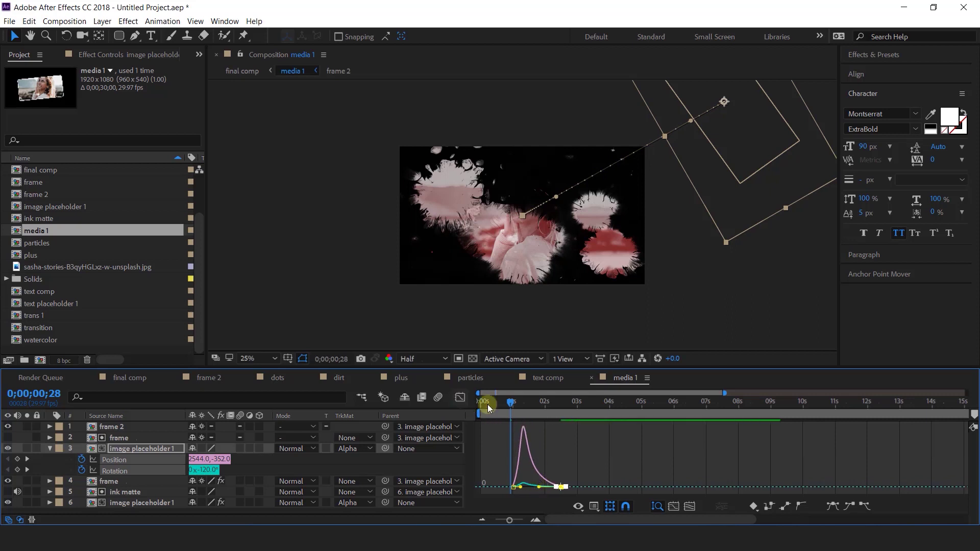
Step: Preview the framed photo's eased fly-in in media 1, then collapse the upper image placeholder 1 layer's properties
{"action": "left_click", "coordinate": [488, 404]}
{"action": "key", "text": "shift+F3"}
{"action": "key", "text": "space"}
{"action": "left_click", "coordinate": [595, 461]}
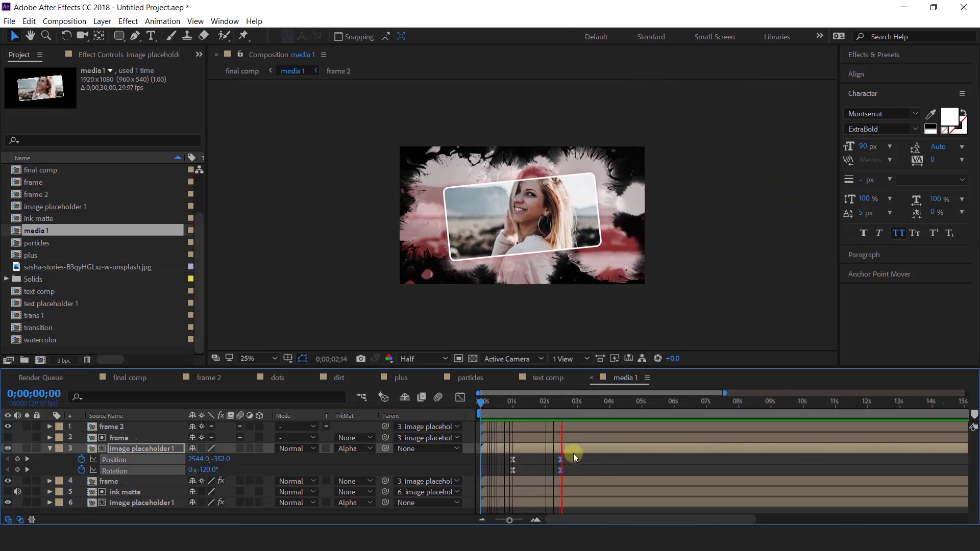
{"action": "left_click", "coordinate": [512, 403]}
{"action": "key", "text": "space"}
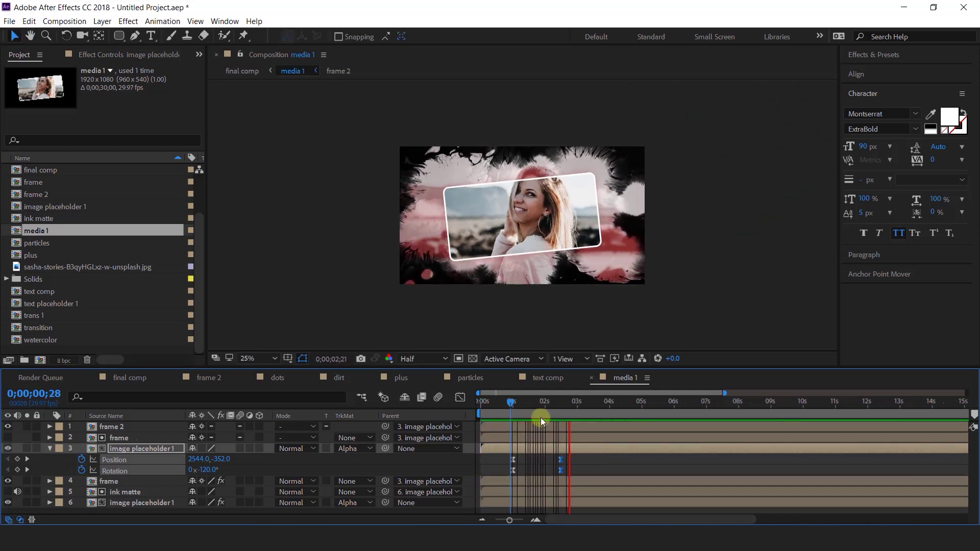
{"action": "left_click", "coordinate": [581, 464]}
{"action": "key", "text": "space"}
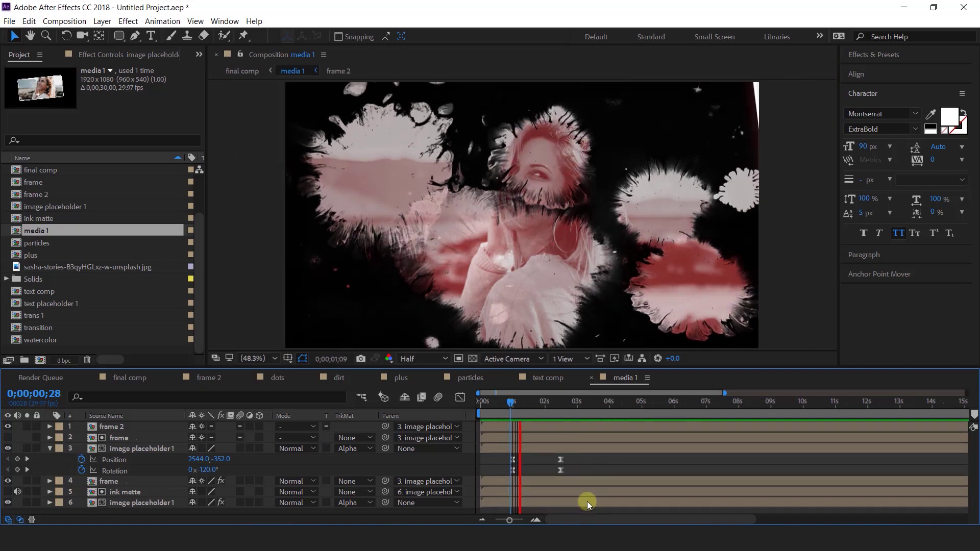
{"action": "left_click", "coordinate": [565, 522]}
{"action": "left_click_drag", "start_coordinate": [574, 457], "coordinate": [564, 458]}
{"action": "left_click", "coordinate": [361, 393]}
{"action": "left_click", "coordinate": [65, 455]}
{"action": "left_click", "coordinate": [49, 449]}
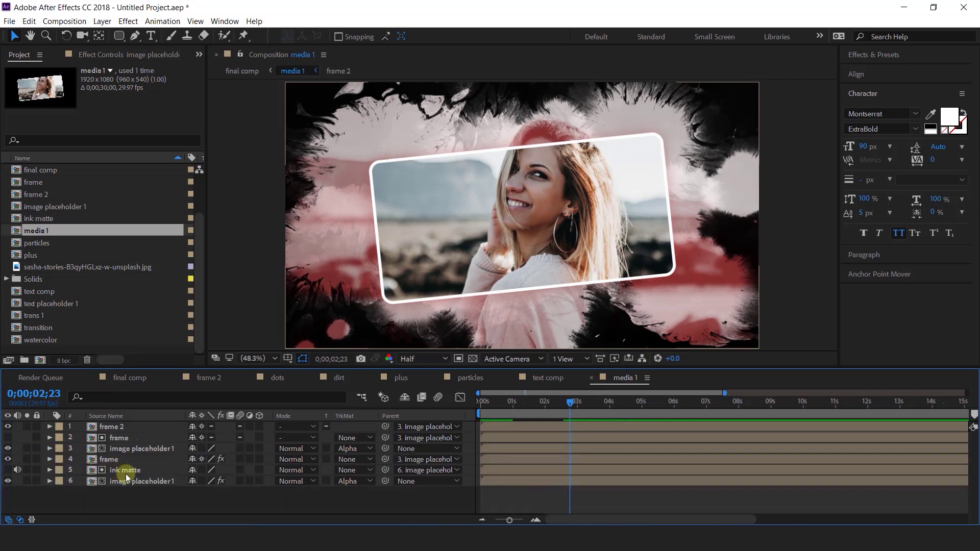
Step: Return to final comp and play it from the beginning to check the photo's entrance
{"action": "left_click", "coordinate": [136, 378]}
{"action": "key", "text": "Home"}
{"action": "key", "text": "space"}
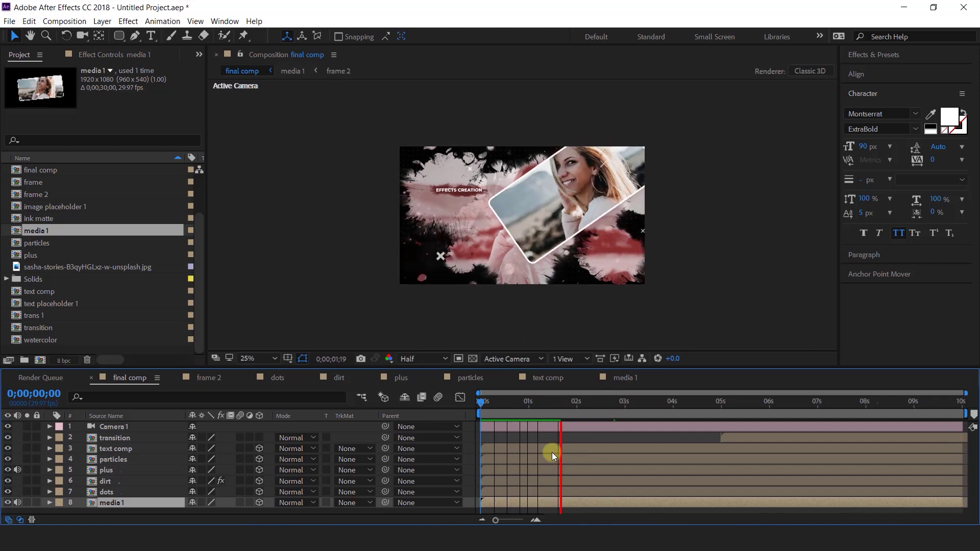
Step: Shift the text comp layer to start at about 2 seconds and the transition layer to start at 6 seconds
{"action": "left_click_drag", "start_coordinate": [520, 402], "coordinate": [585, 404]}
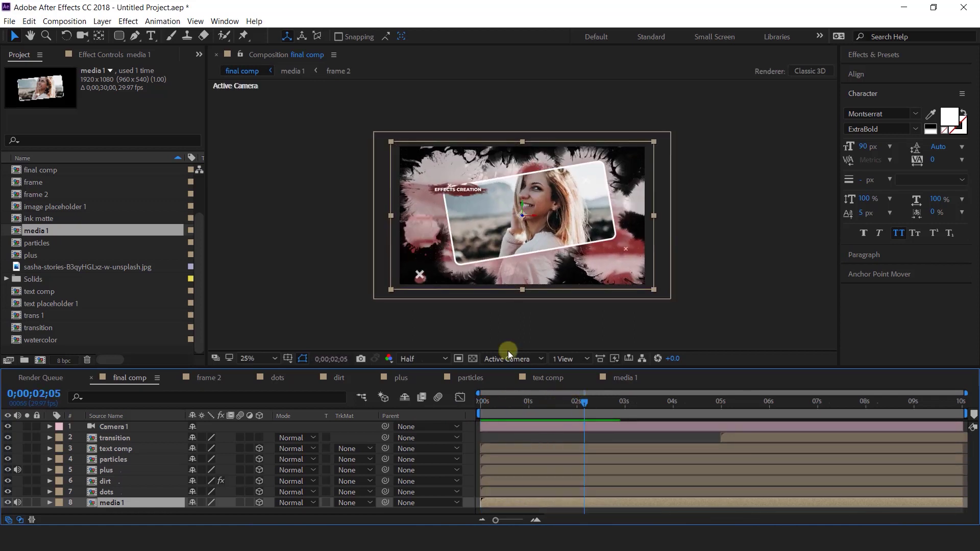
{"action": "left_click", "coordinate": [115, 449]}
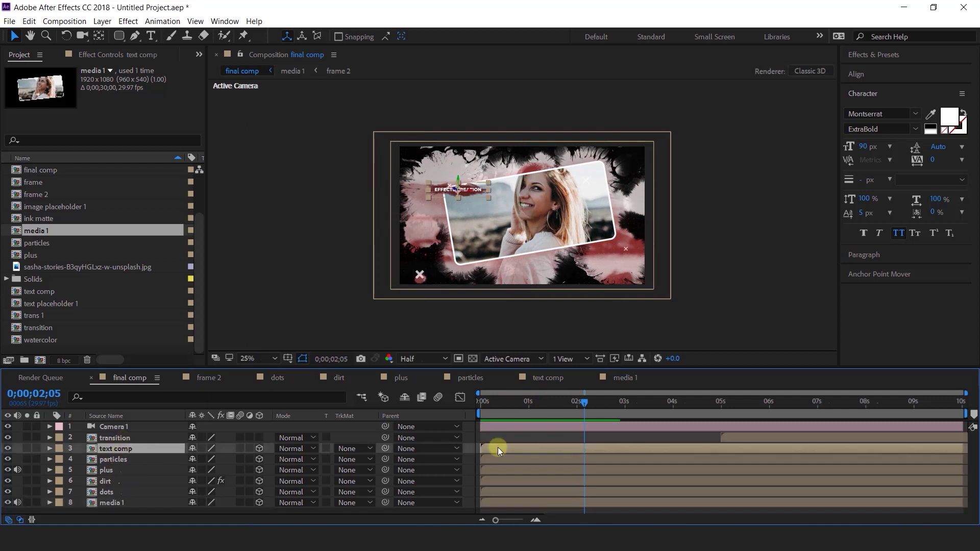
{"action": "left_click_drag", "start_coordinate": [638, 448], "coordinate": [642, 447]}
{"action": "left_click_drag", "start_coordinate": [507, 403], "coordinate": [656, 414]}
{"action": "key", "text": "space"}
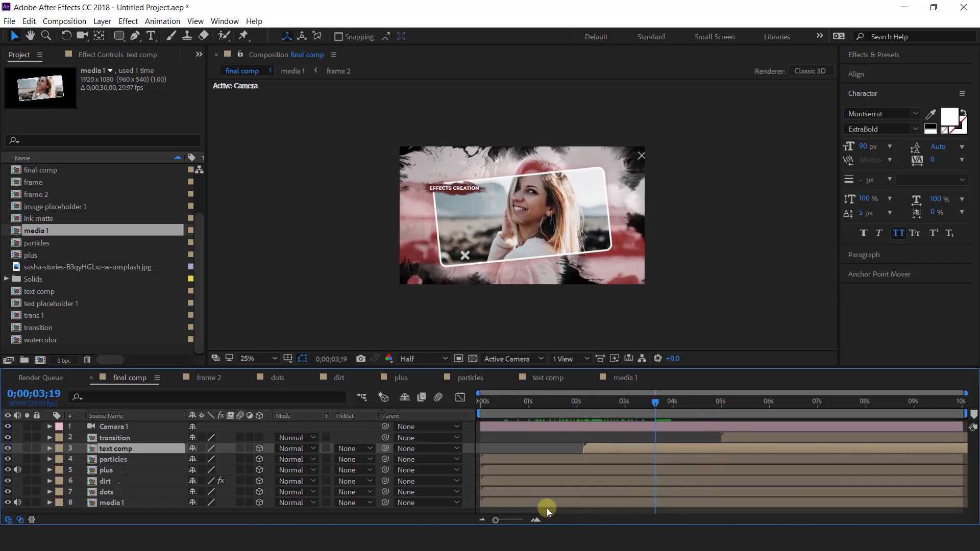
{"action": "left_click", "coordinate": [721, 405]}
{"action": "left_click", "coordinate": [754, 440]}
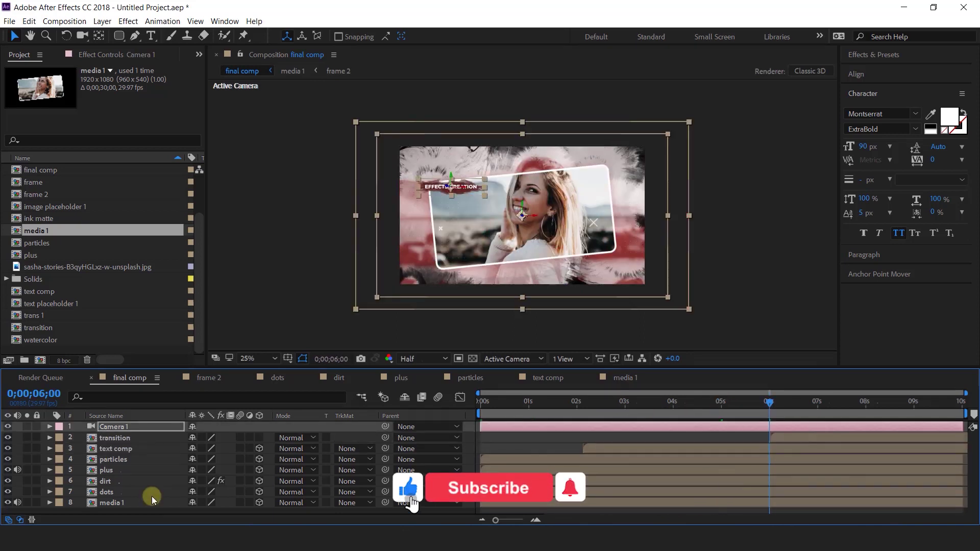
Step: Pre-compose all the layers of final comp into a new composition named scene 1
{"action": "right_click", "coordinate": [153, 497]}
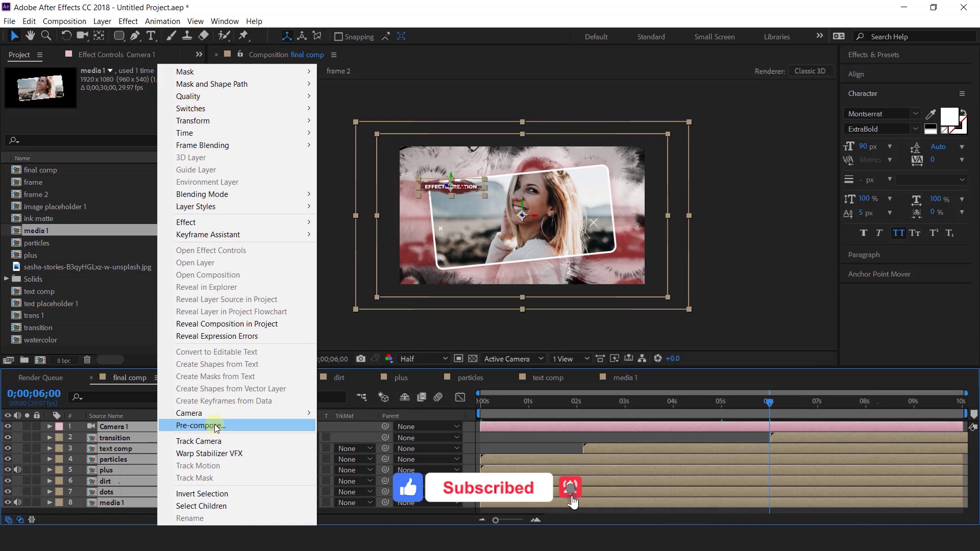
{"action": "left_click", "coordinate": [201, 425]}
{"action": "type", "text": "scene 1"}
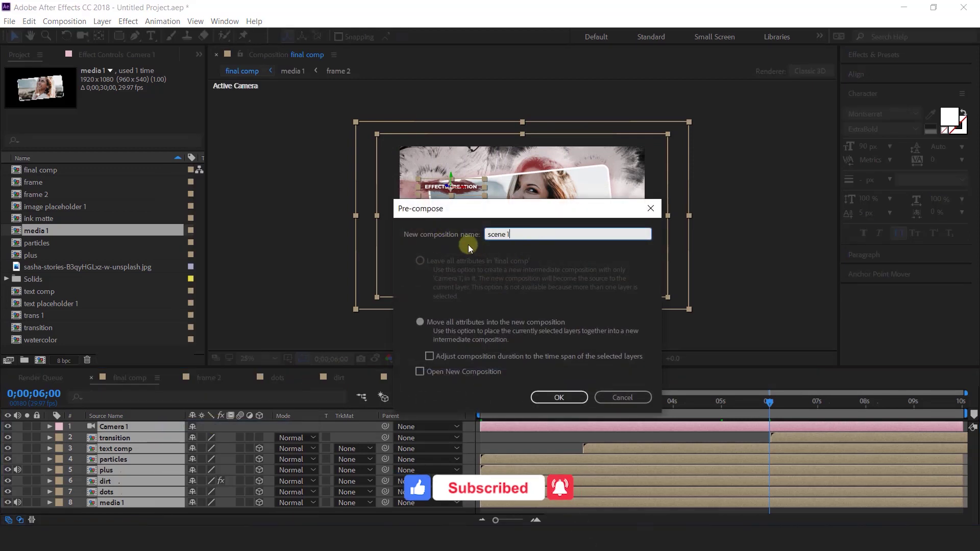
{"action": "key", "text": "Return"}
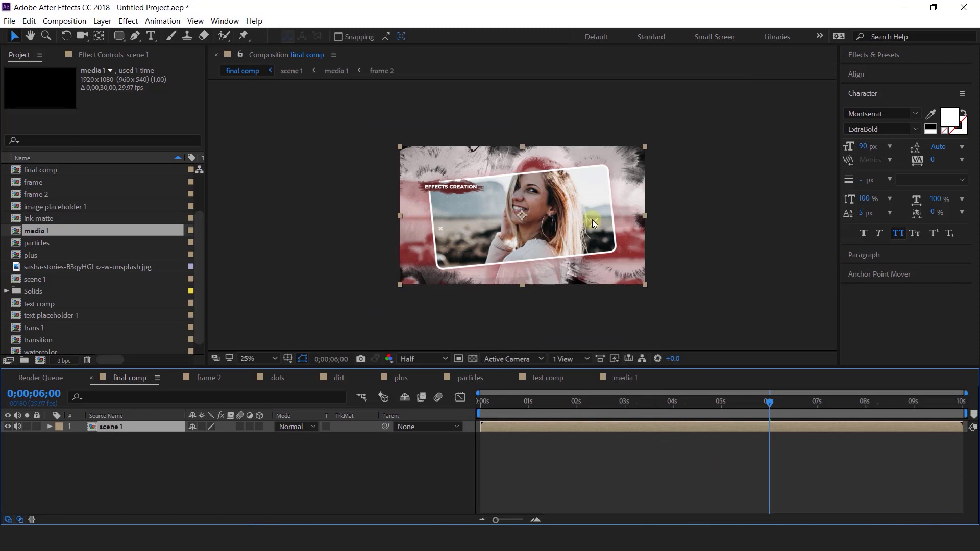
Step: Duplicate the scene 1 layer in the final comp timeline
{"action": "left_click", "coordinate": [115, 458]}
{"action": "left_click", "coordinate": [105, 427]}
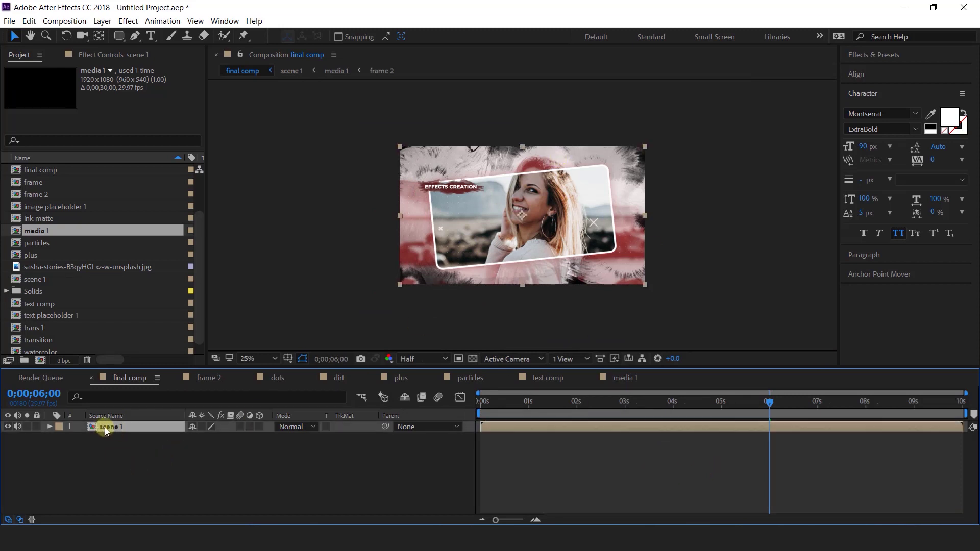
{"action": "key", "text": "ctrl+d"}
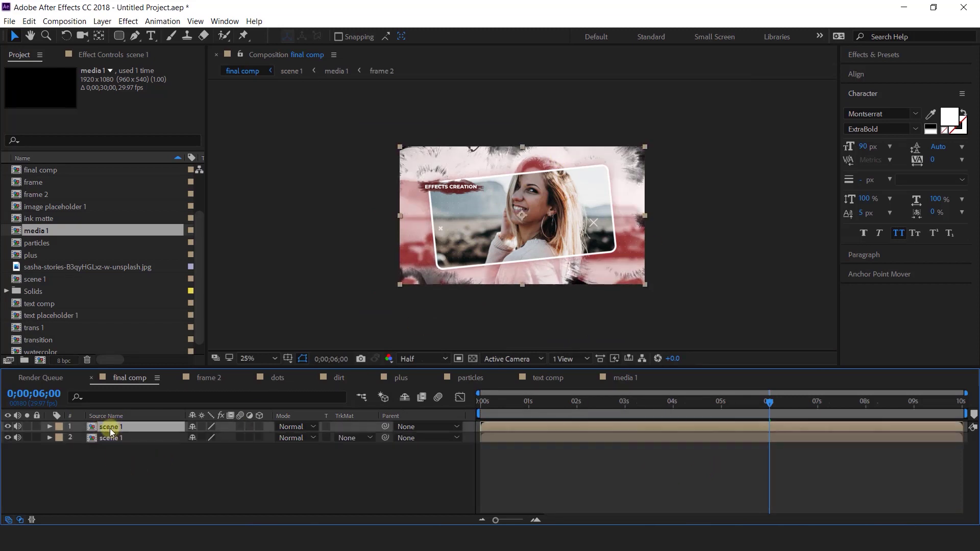
Step: Duplicate the scene 1 composition as scene 2, replace the upper timeline layer with it and start it at about 6 seconds
{"action": "left_click", "coordinate": [48, 267]}
{"action": "key", "text": "ctrl+d"}
{"action": "left_click_drag", "start_coordinate": [48, 268], "coordinate": [787, 439]}
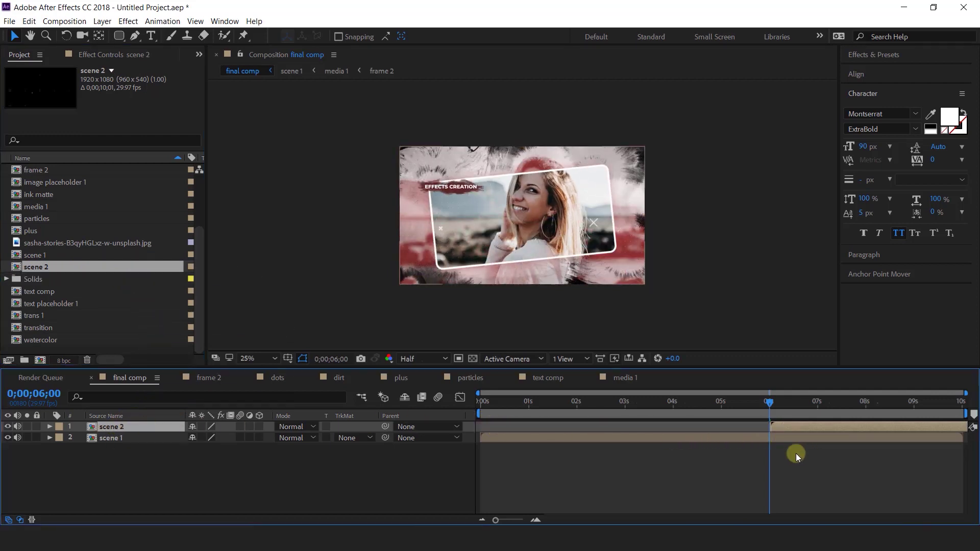
{"action": "key", "text": "equal"}
{"action": "left_click_drag", "start_coordinate": [718, 403], "coordinate": [778, 403]}
{"action": "left_click", "coordinate": [798, 427]}
{"action": "left_click", "coordinate": [709, 465]}
Step: In scene 2, replace the media 1 layer with a duplicate composition named media 2
{"action": "double_click", "coordinate": [798, 427]}
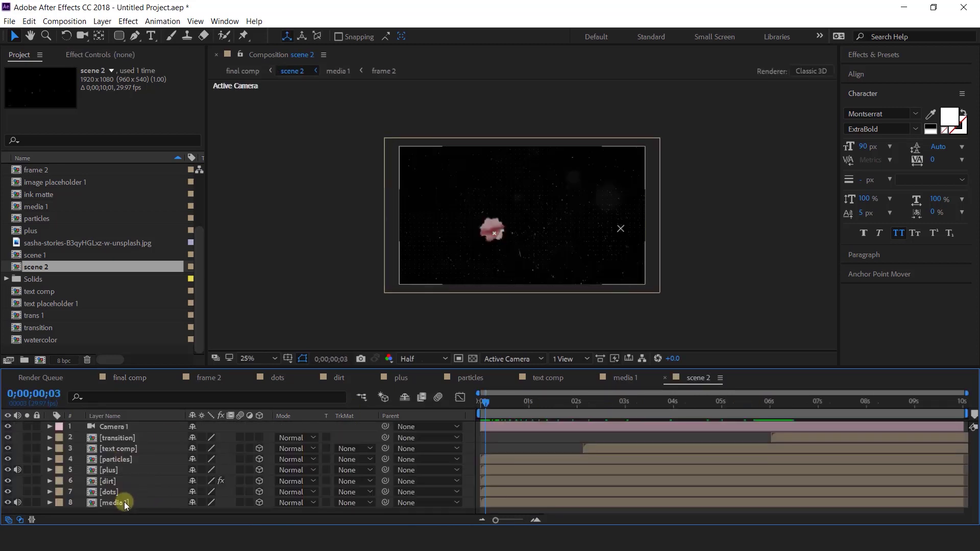
{"action": "left_click", "coordinate": [124, 503]}
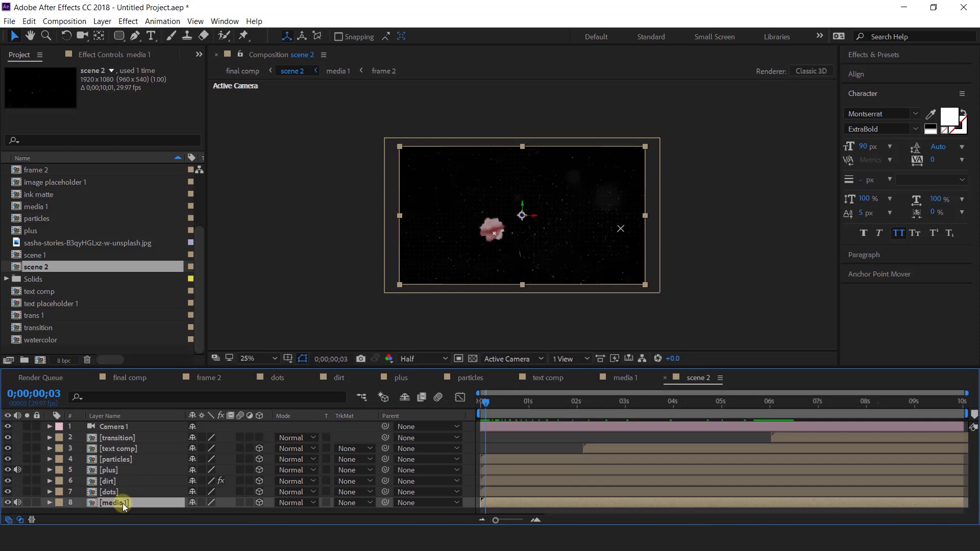
{"action": "left_click", "coordinate": [26, 206]}
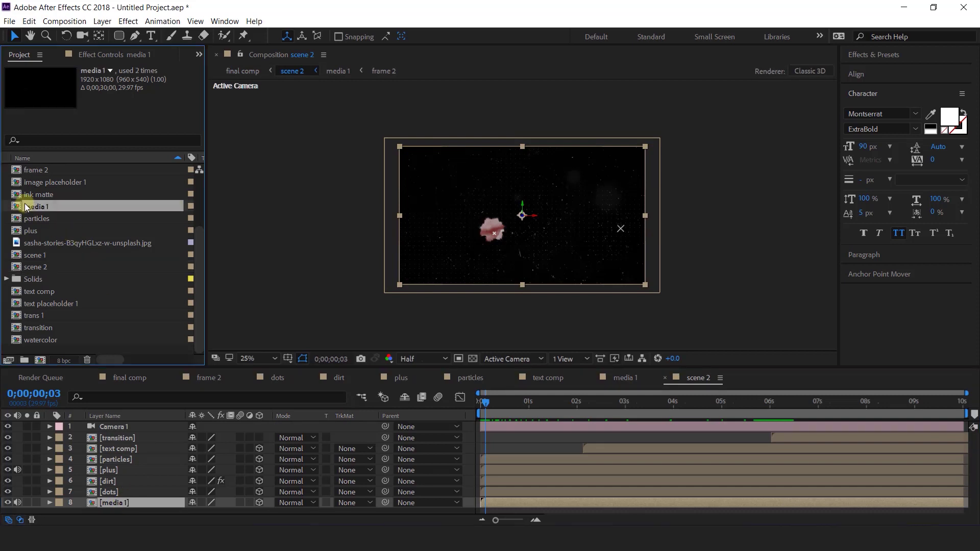
{"action": "key", "text": "ctrl+d"}
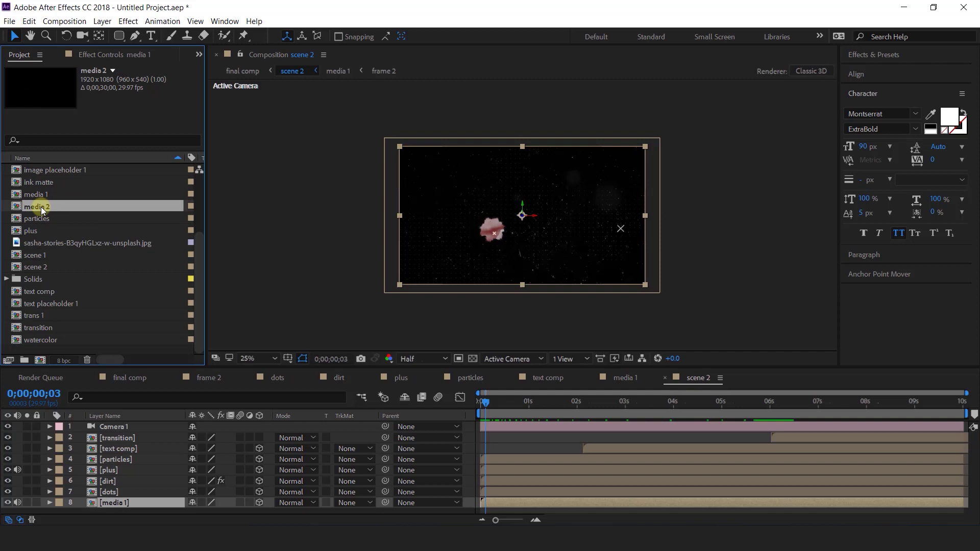
{"action": "left_click_drag", "start_coordinate": [42, 211], "coordinate": [119, 505]}
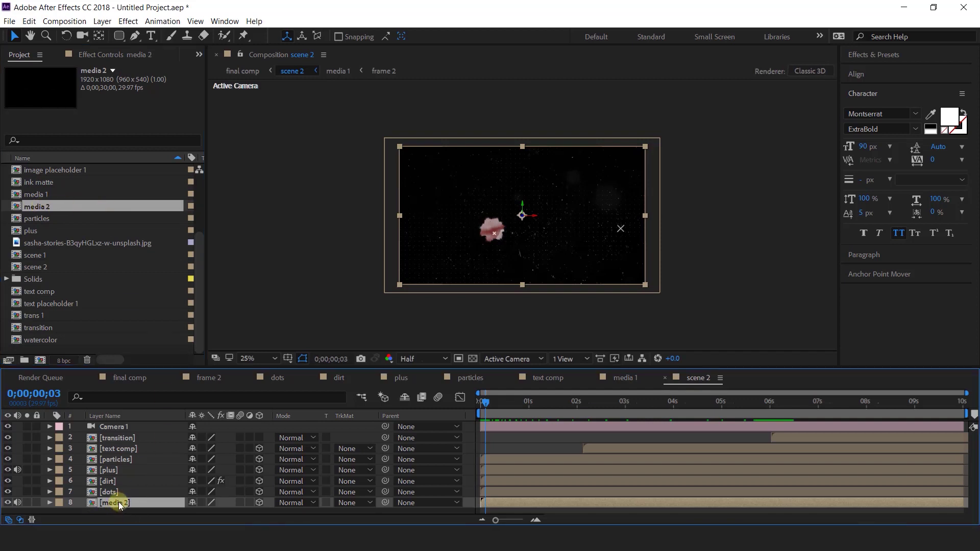
Step: In media 2, replace the bottom image placeholder 1 layer with a duplicate composition named image placeholder 2
{"action": "double_click", "coordinate": [119, 503]}
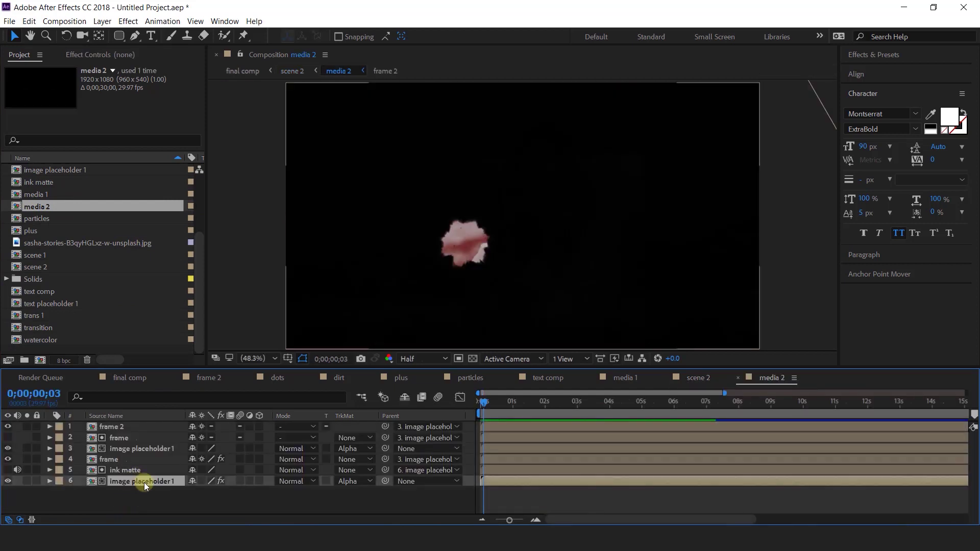
{"action": "left_click", "coordinate": [144, 483]}
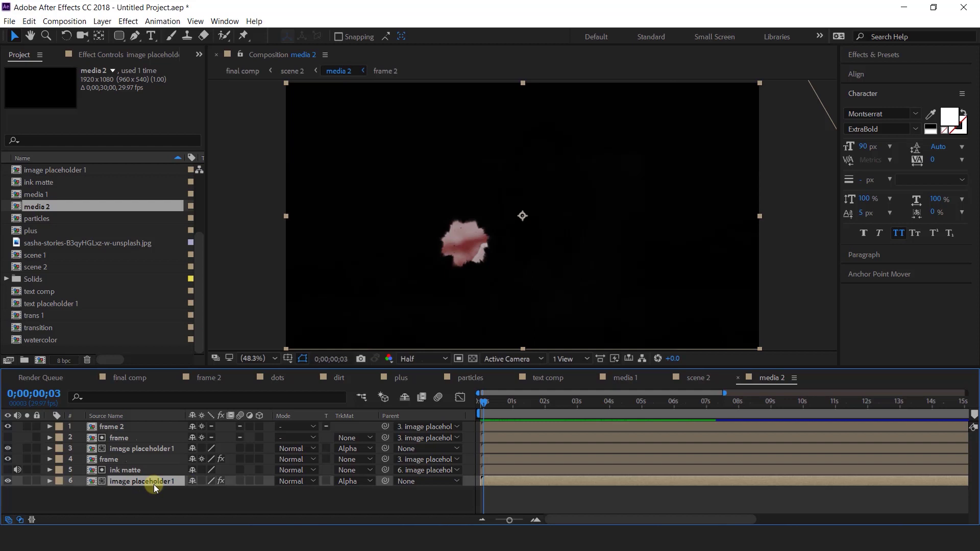
{"action": "scroll", "coordinate": [84, 276], "scroll_direction": "up", "scroll_amount": 3}
{"action": "left_click", "coordinate": [70, 255]}
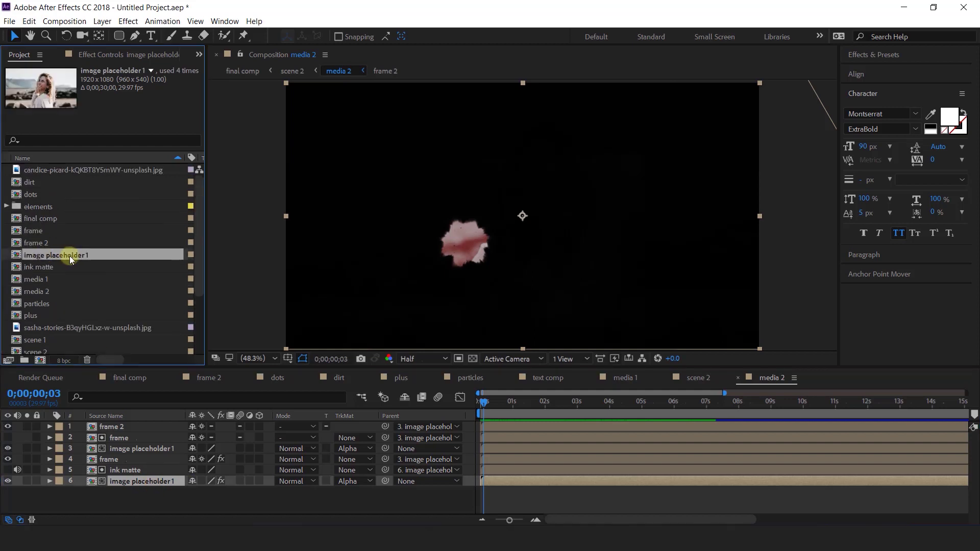
{"action": "scroll", "coordinate": [71, 256], "scroll_direction": "down", "scroll_amount": 3}
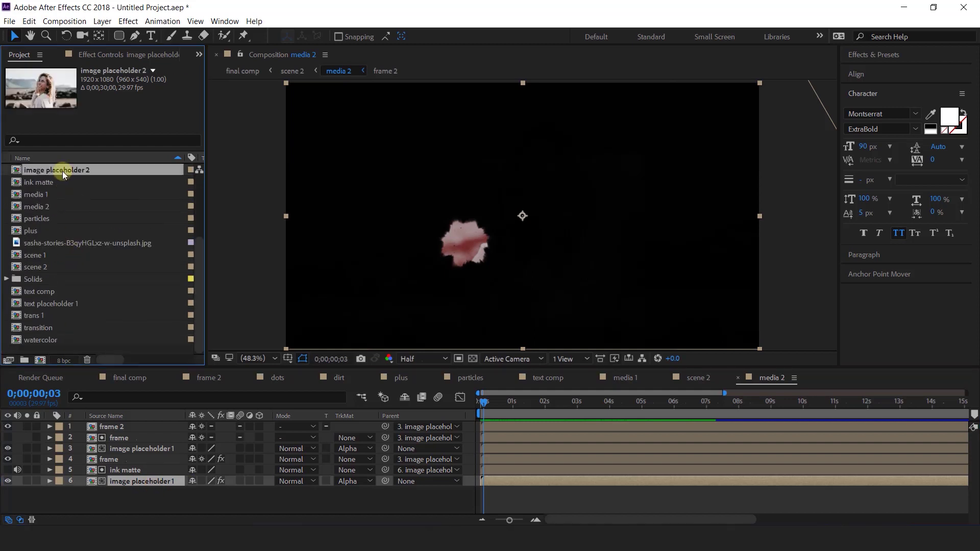
{"action": "left_click_drag", "start_coordinate": [62, 171], "coordinate": [149, 482]}
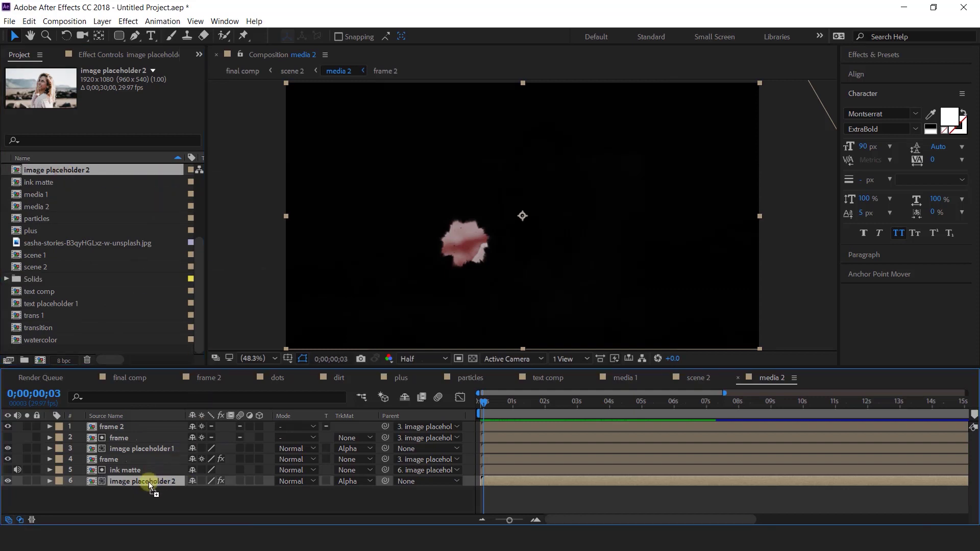
Step: Inside image placeholder 2, swap the photo for sasha-stories-B3qyHGLxz-w-unsplash.jpg, then return to media 2
{"action": "double_click", "coordinate": [167, 482]}
{"action": "left_click", "coordinate": [151, 426]}
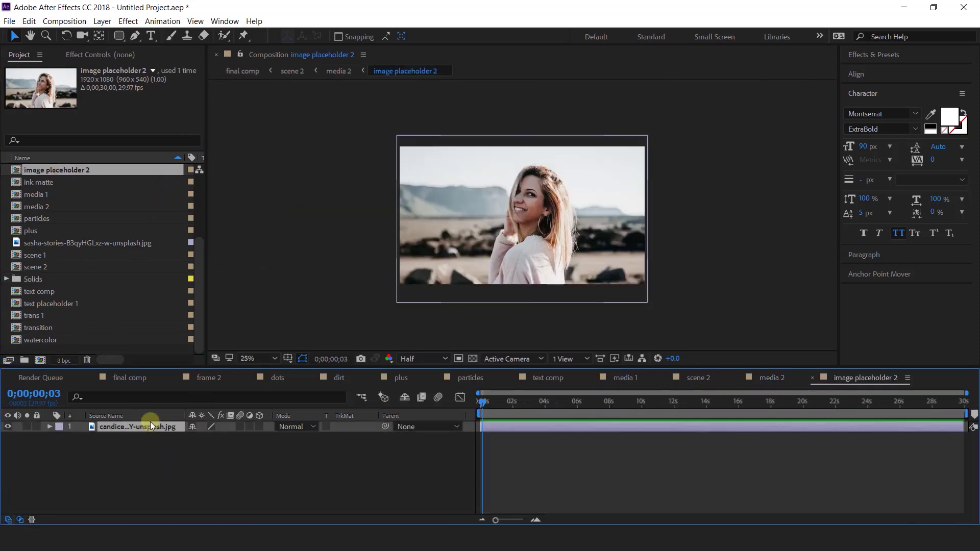
{"action": "left_click", "coordinate": [53, 241]}
{"action": "left_click_drag", "start_coordinate": [81, 244], "coordinate": [153, 427]}
{"action": "left_click_drag", "start_coordinate": [617, 304], "coordinate": [653, 307]}
{"action": "key", "text": "shift+Escape"}
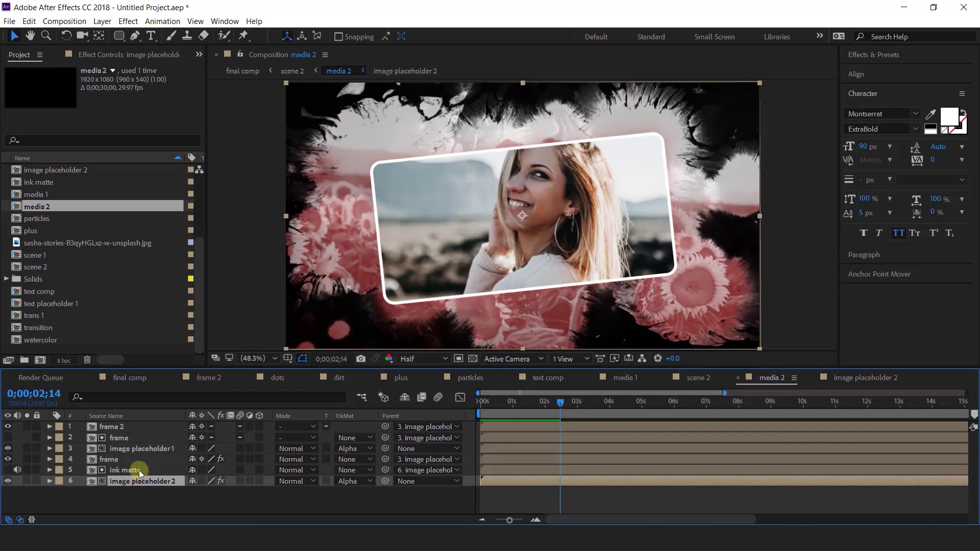
Step: Replace the remaining image placeholder 1 layer inside the frame in media 2 with image placeholder 2
{"action": "left_click", "coordinate": [156, 449]}
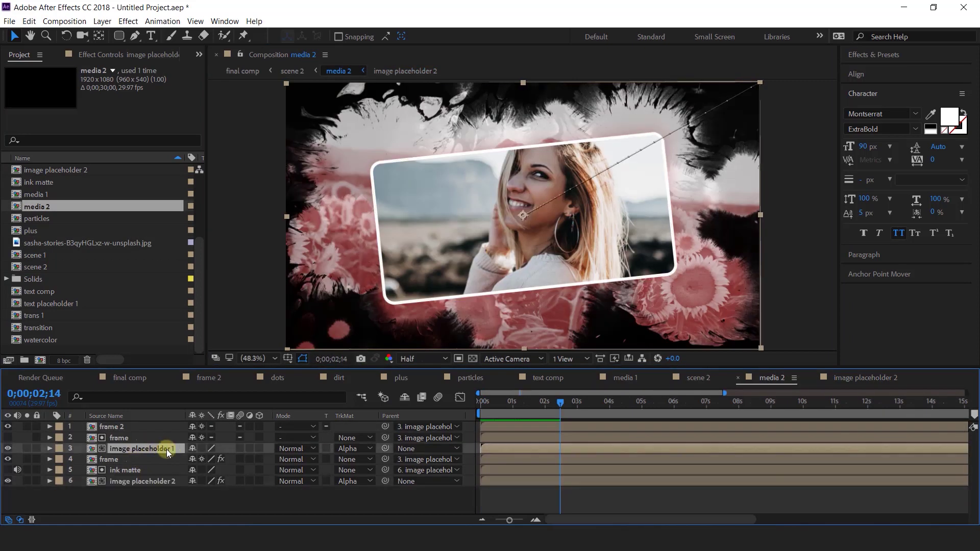
{"action": "left_click", "coordinate": [41, 170]}
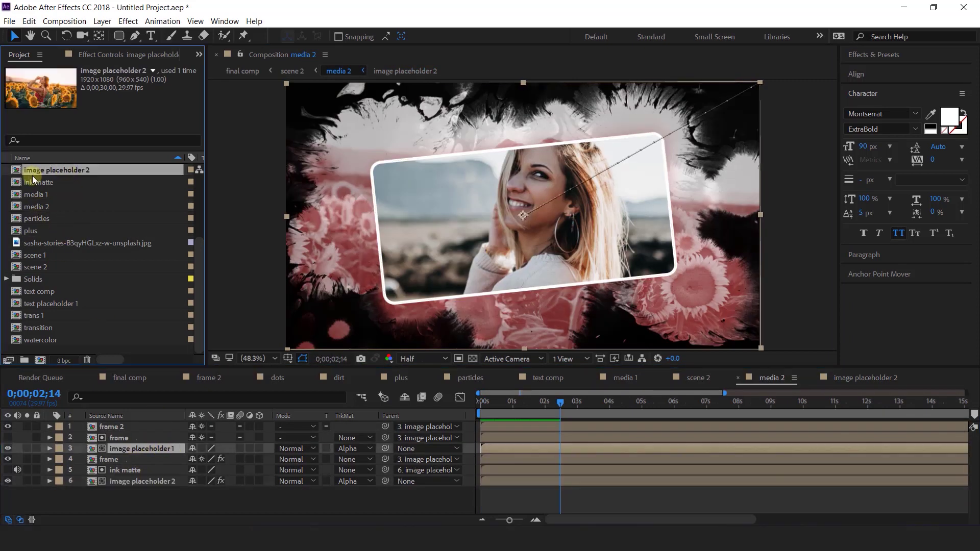
{"action": "left_click_drag", "start_coordinate": [165, 448], "coordinate": [161, 449]}
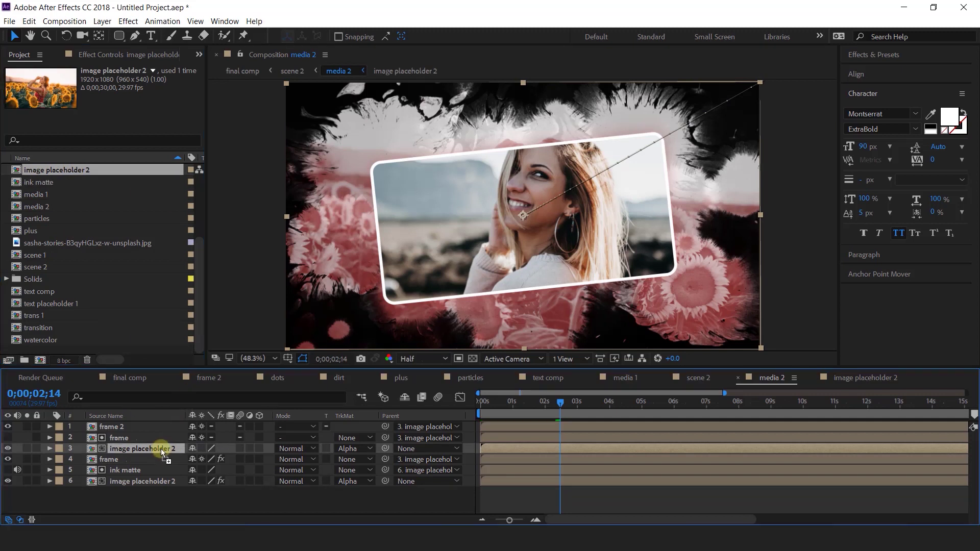
Step: Return to final comp and preview the two scenes in sequence
{"action": "left_click", "coordinate": [129, 378]}
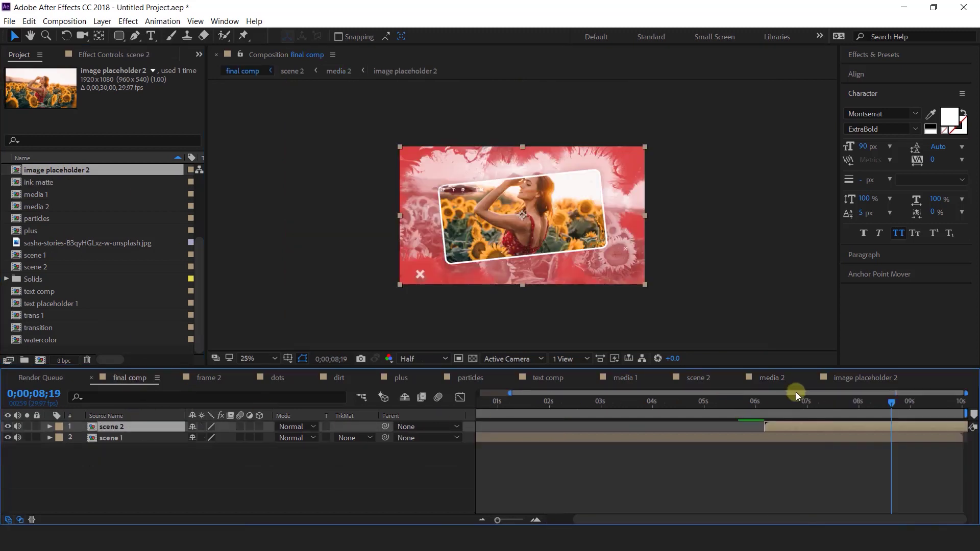
{"action": "left_click", "coordinate": [755, 404]}
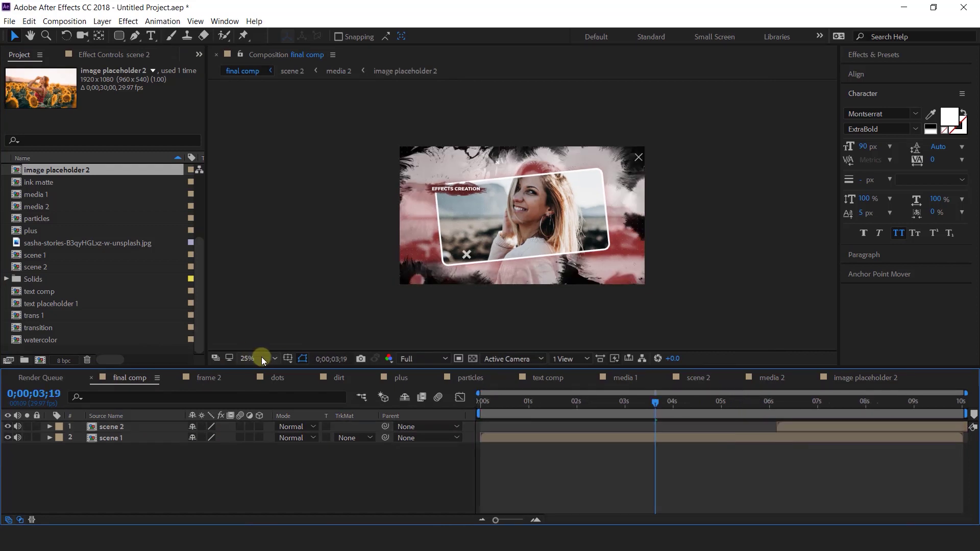
{"action": "left_click", "coordinate": [261, 357]}
{"action": "left_click", "coordinate": [275, 159]}
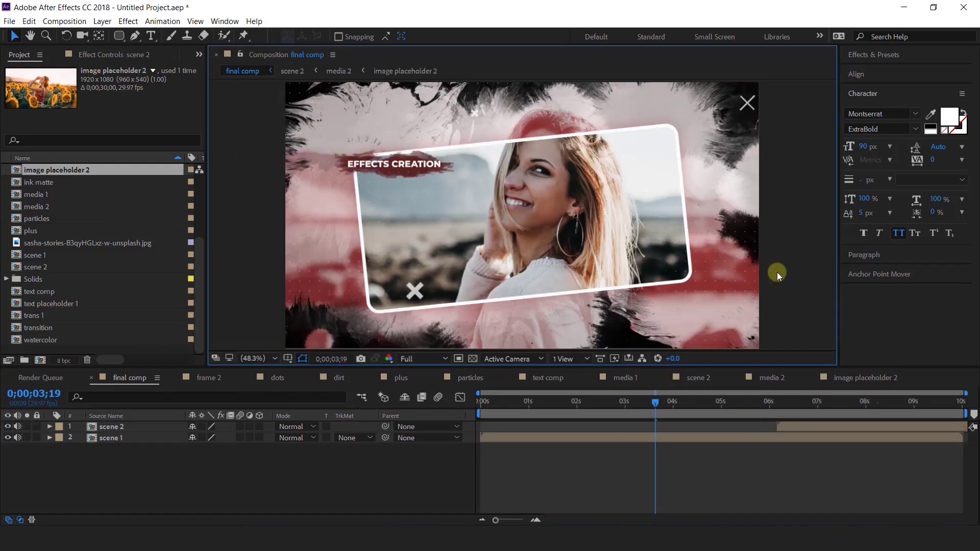
{"action": "key", "text": "space"}
Step: Create a white 1920 x 1080 px solid named BG in final comp
{"action": "right_click", "coordinate": [358, 455]}
{"action": "mouse_move", "coordinate": [401, 335]}
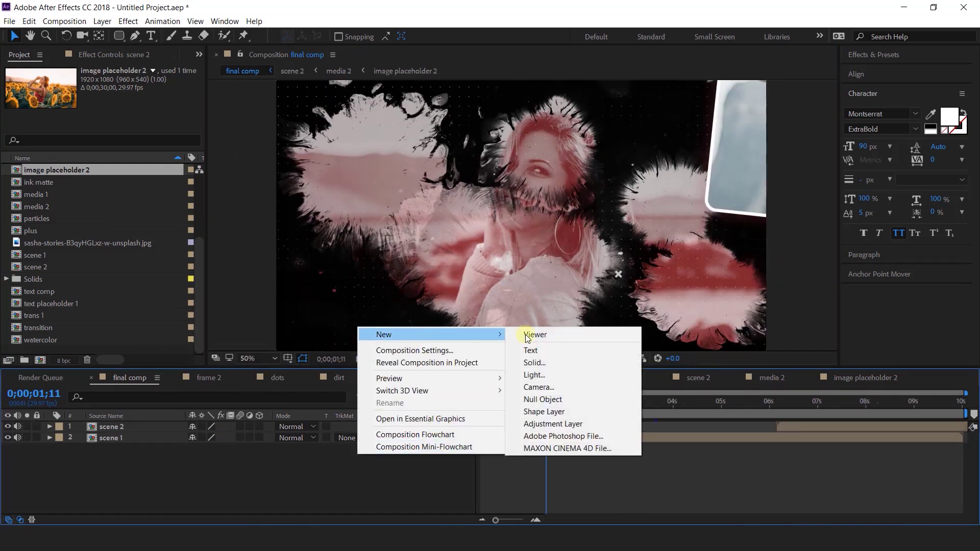
{"action": "left_click", "coordinate": [571, 366]}
{"action": "left_click", "coordinate": [496, 320]}
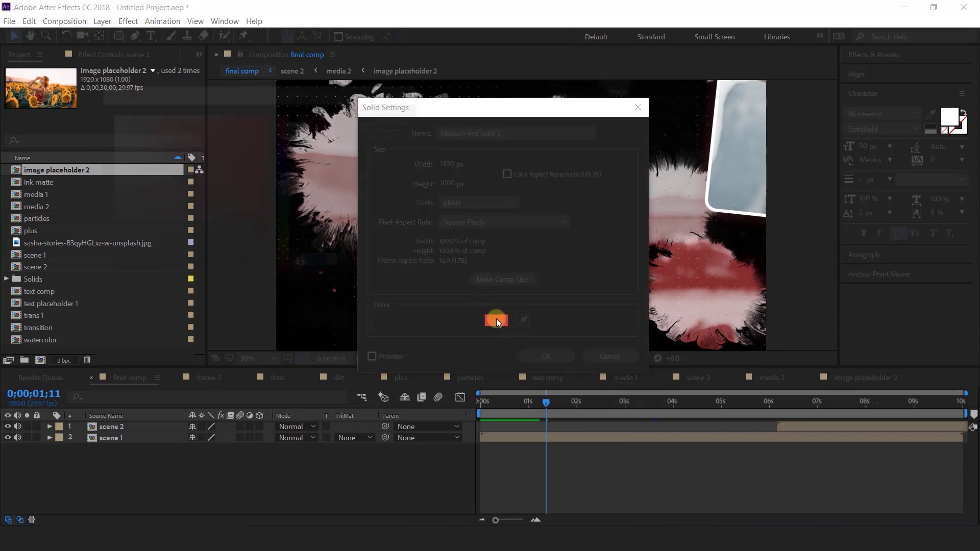
{"action": "left_click", "coordinate": [108, 113]}
{"action": "left_click", "coordinate": [378, 114]}
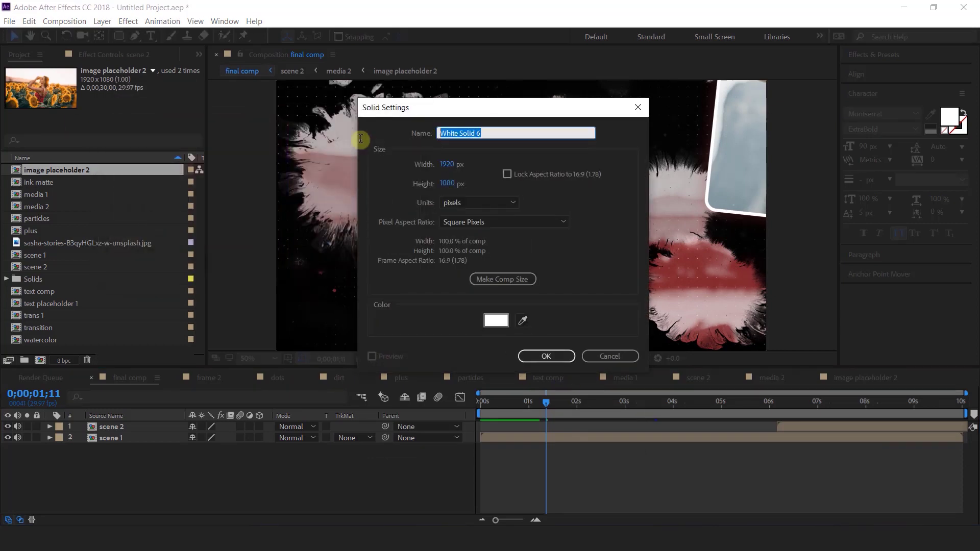
{"action": "type", "text": "BG"}
{"action": "key", "text": "Return"}
Step: Move the BG layer beneath scene 1 and scrub the timeline to check the white background
{"action": "left_click_drag", "start_coordinate": [130, 426], "coordinate": [125, 452]}
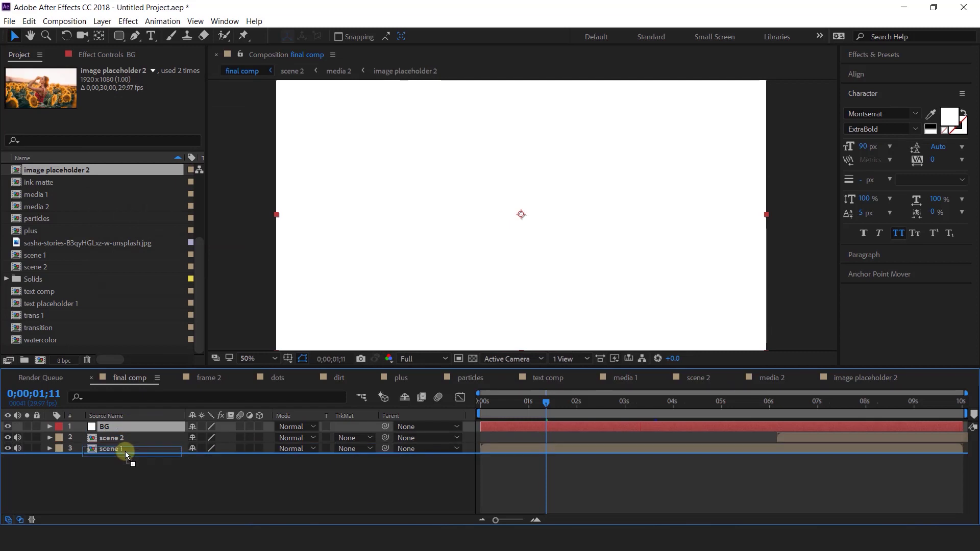
{"action": "left_click_drag", "start_coordinate": [503, 402], "coordinate": [632, 409]}
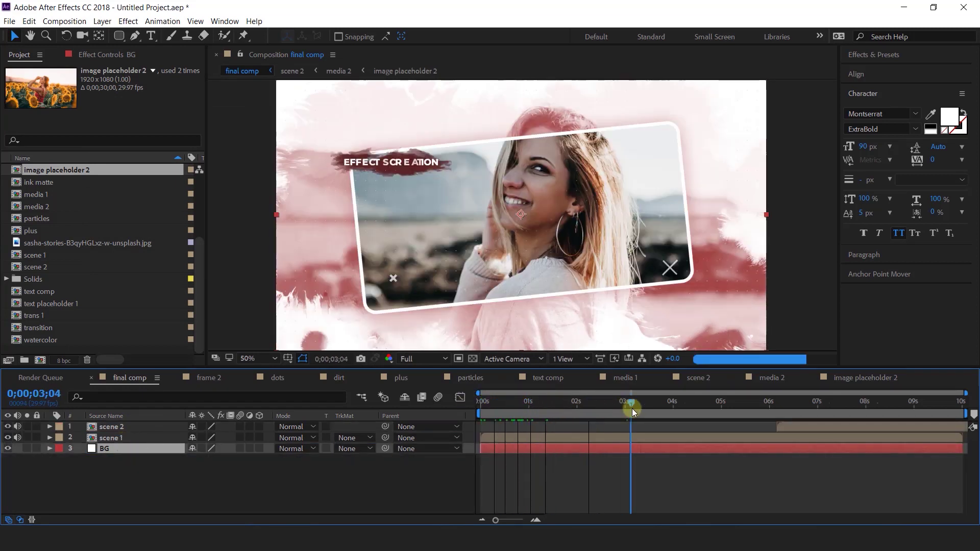
{"action": "left_click_drag", "start_coordinate": [486, 409], "coordinate": [477, 452]}
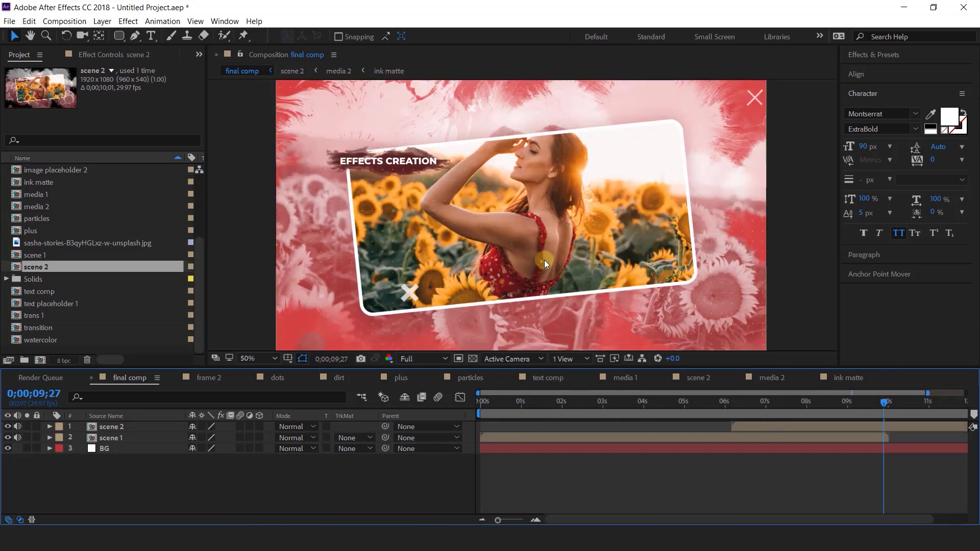
Step: In scene 2's media 2, move the framed photo's 1-second position keyframe off-canvas beyond the upper-left corner, at about -816, -732
{"action": "double_click", "coordinate": [781, 425]}
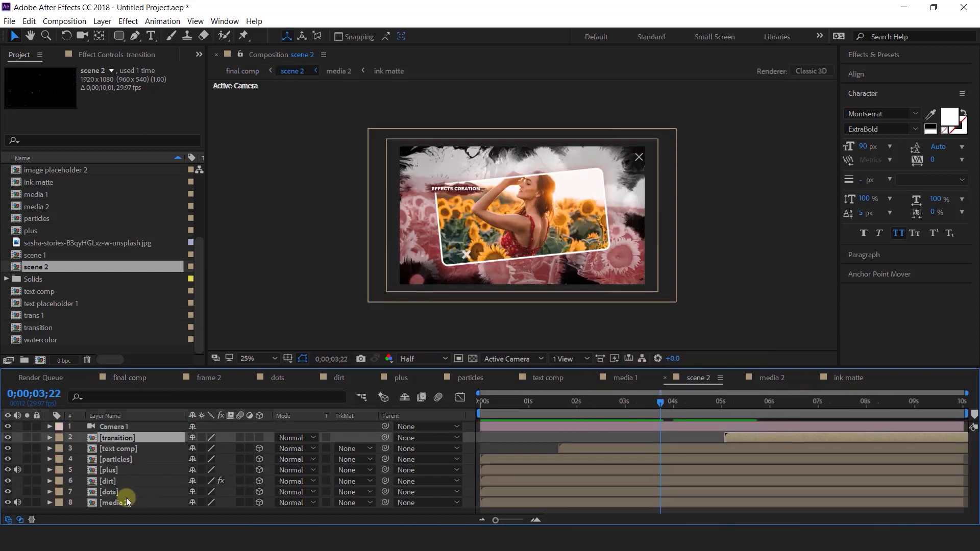
{"action": "double_click", "coordinate": [127, 497]}
{"action": "left_click", "coordinate": [137, 447]}
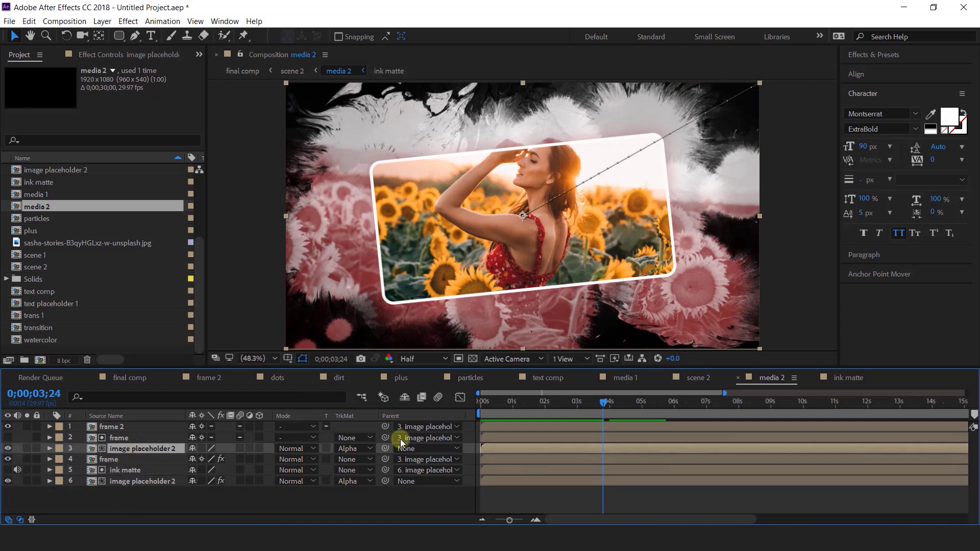
{"action": "key", "text": "u"}
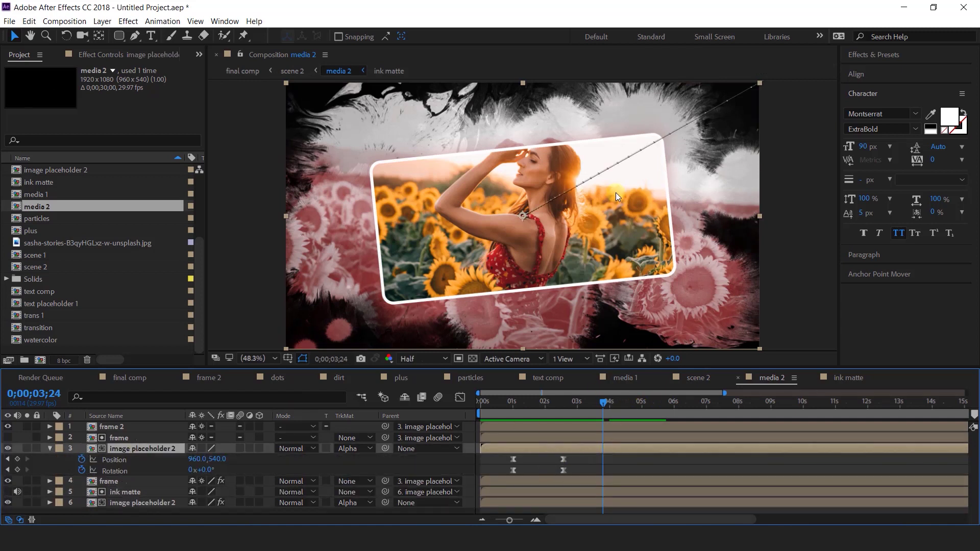
{"action": "key", "text": "comma"}
{"action": "key", "text": "comma"}
{"action": "left_click_drag", "start_coordinate": [515, 465], "coordinate": [545, 465]}
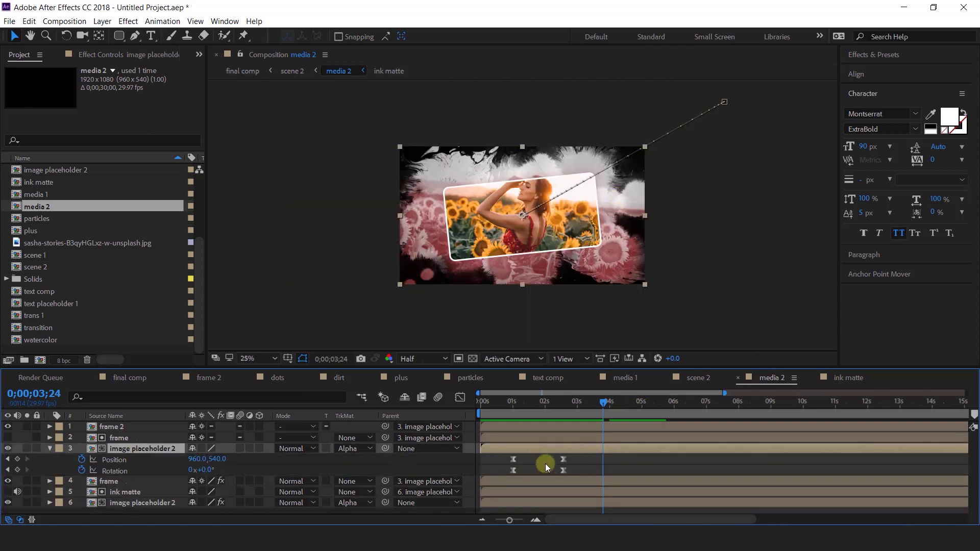
{"action": "left_click", "coordinate": [7, 460]}
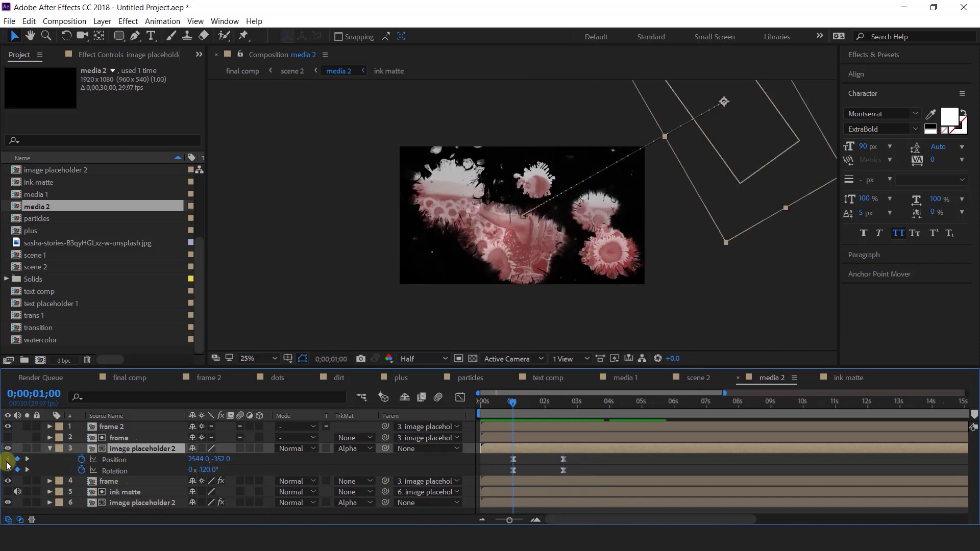
{"action": "left_click_drag", "start_coordinate": [538, 462], "coordinate": [510, 473]}
{"action": "left_click_drag", "start_coordinate": [725, 124], "coordinate": [302, 104]}
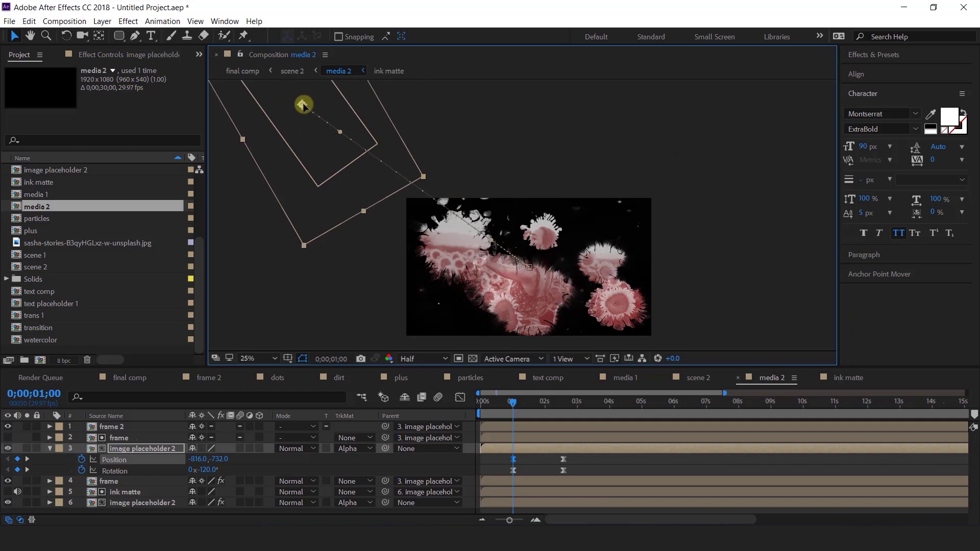
Step: Set the starting rotation of the upper image placeholder 2 layer to -197° and preview its fly-in
{"action": "left_click_drag", "start_coordinate": [209, 469], "coordinate": [271, 479]}
{"action": "left_click_drag", "start_coordinate": [203, 470], "coordinate": [114, 472]}
{"action": "key", "text": "space"}
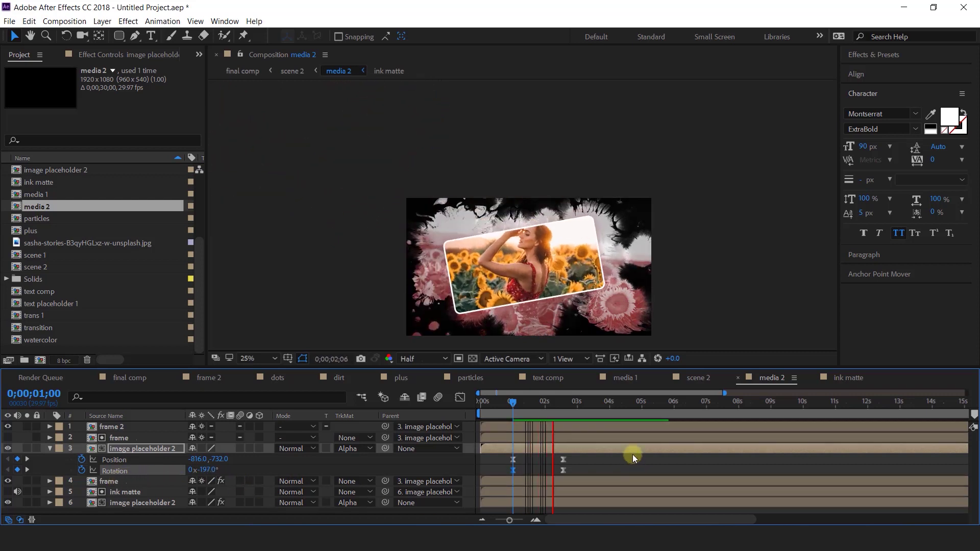
{"action": "key", "text": "space"}
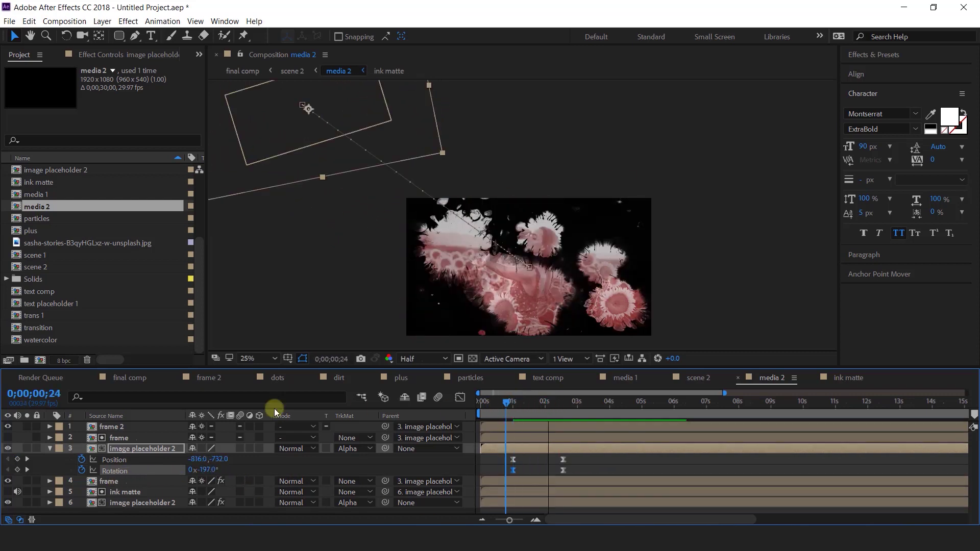
Step: Return to final comp, enlarge the composition viewer and play the whole slideshow
{"action": "left_click", "coordinate": [130, 378]}
{"action": "left_click_drag", "start_coordinate": [810, 400], "coordinate": [887, 401]}
{"action": "key", "text": "grave"}
{"action": "key", "text": "space"}
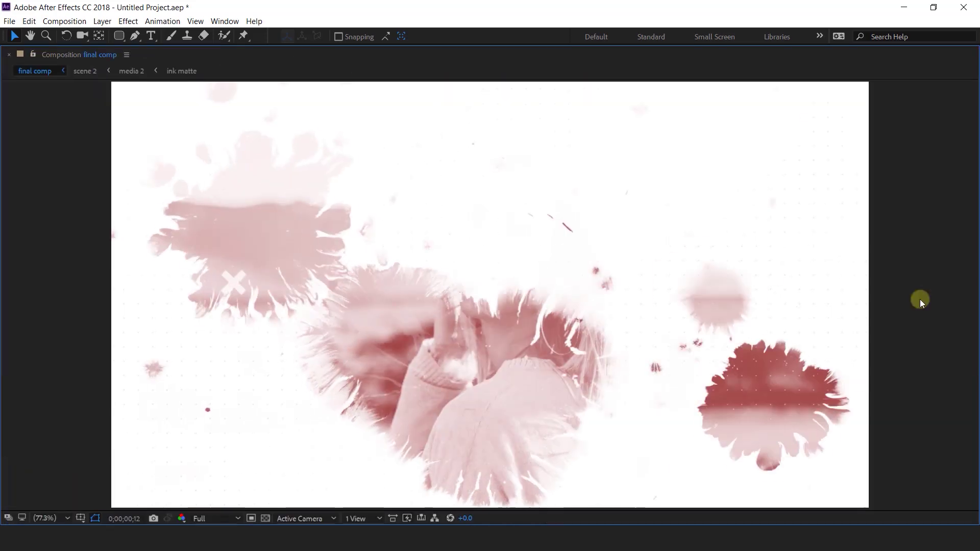